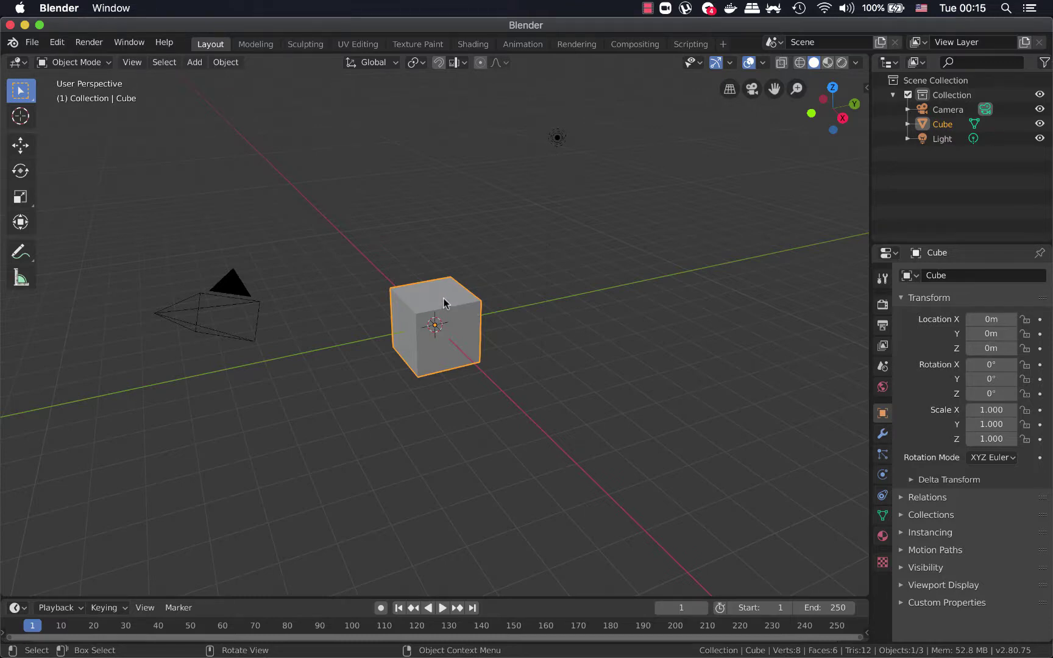
Step: Delete the default cube from the scene
{"action": "scroll", "coordinate": [443, 303], "scroll_direction": "up", "scroll_amount": 1}
{"action": "scroll", "coordinate": [443, 303], "scroll_direction": "up", "scroll_amount": 1}
{"action": "scroll", "coordinate": [443, 302], "scroll_direction": "up", "scroll_amount": 1}
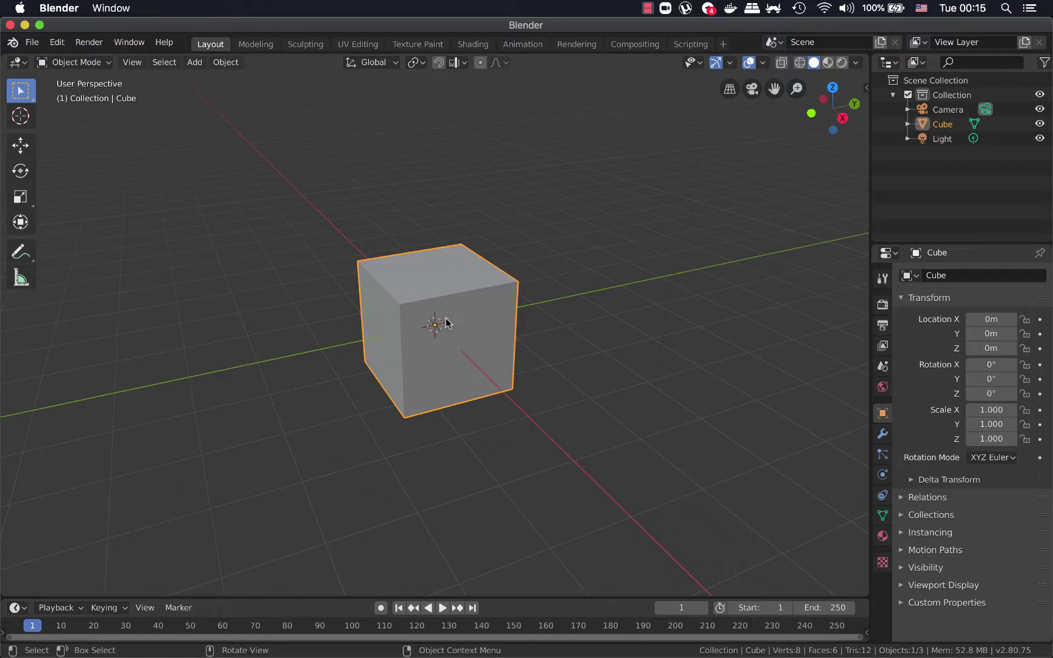
{"action": "key", "text": "x"}
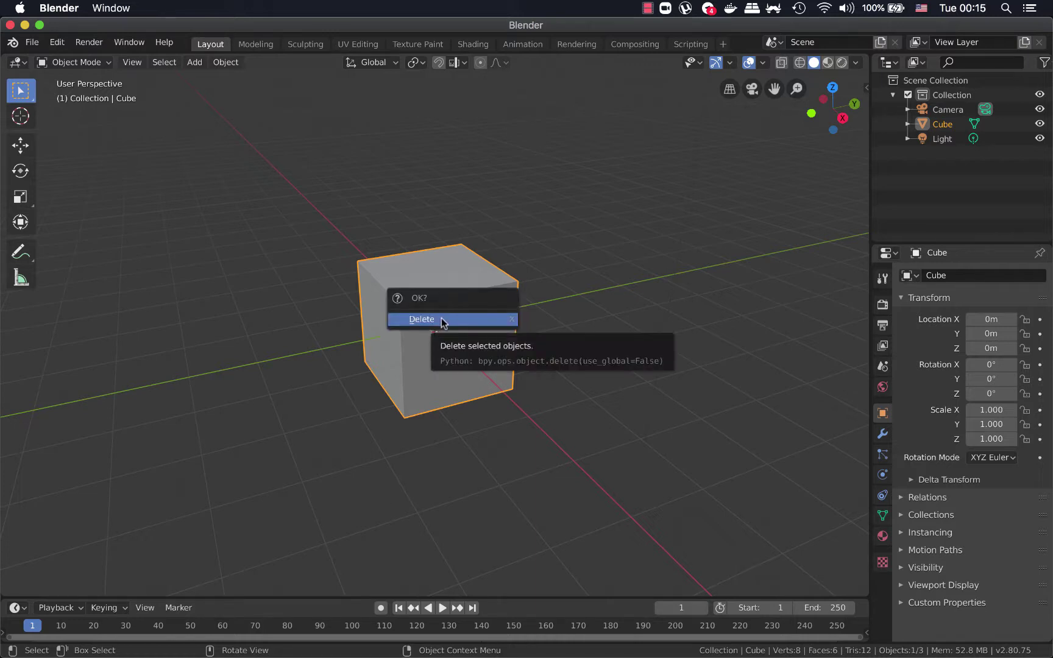
{"action": "left_click", "coordinate": [442, 321]}
Step: Add a UV sphere at the origin and set it to Shade Smooth
{"action": "key", "text": "shift+a"}
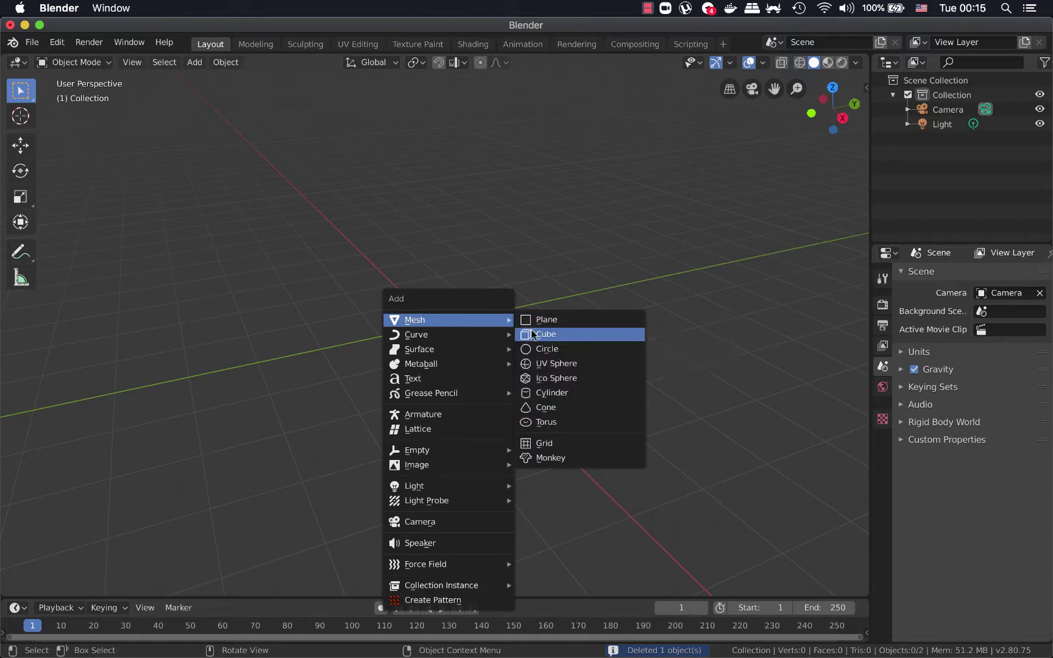
{"action": "left_click", "coordinate": [548, 357]}
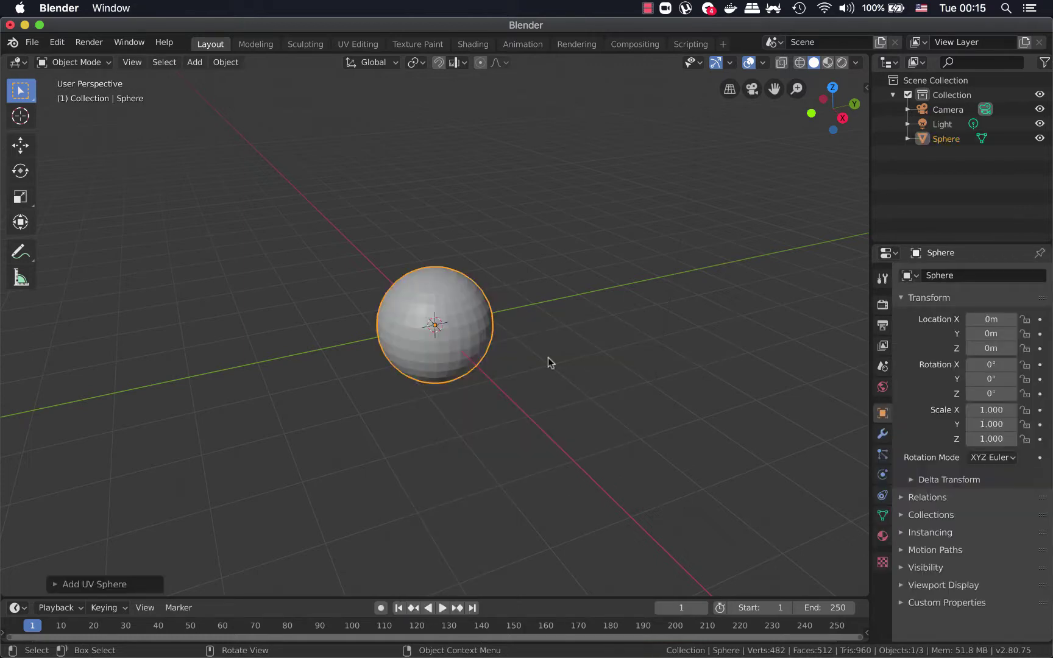
{"action": "right_click", "coordinate": [448, 314]}
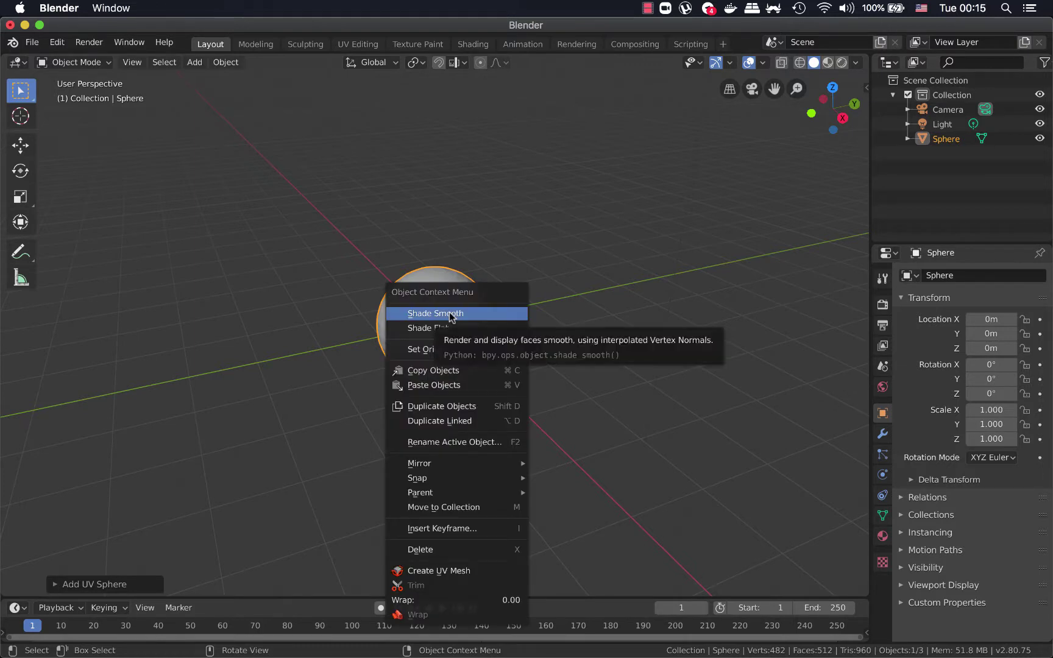
{"action": "left_click", "coordinate": [449, 314]}
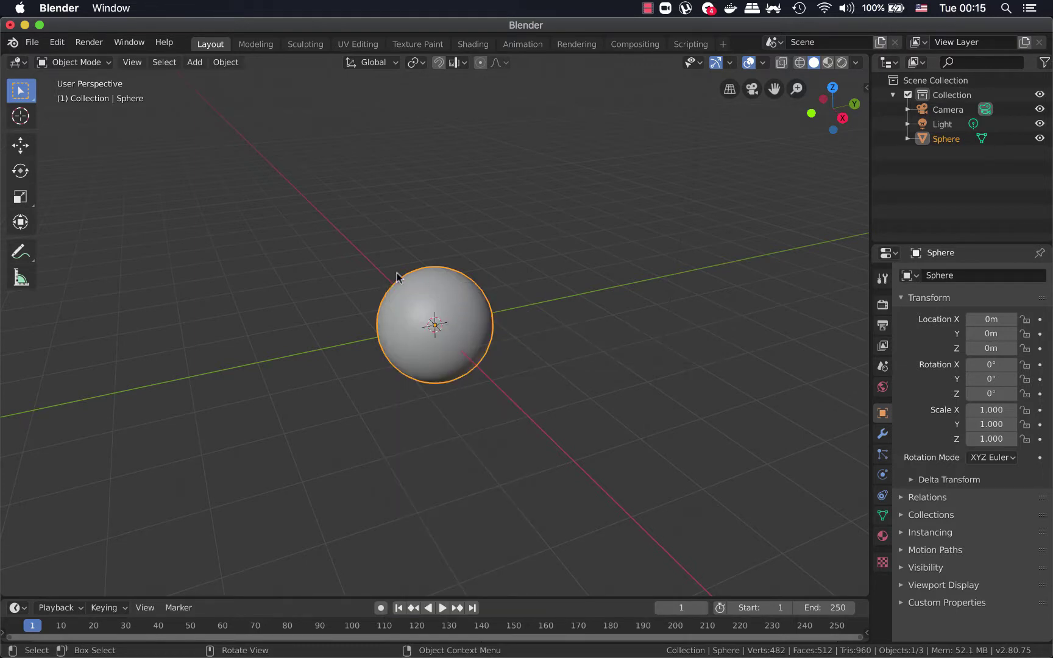
{"action": "key", "text": "shift+a"}
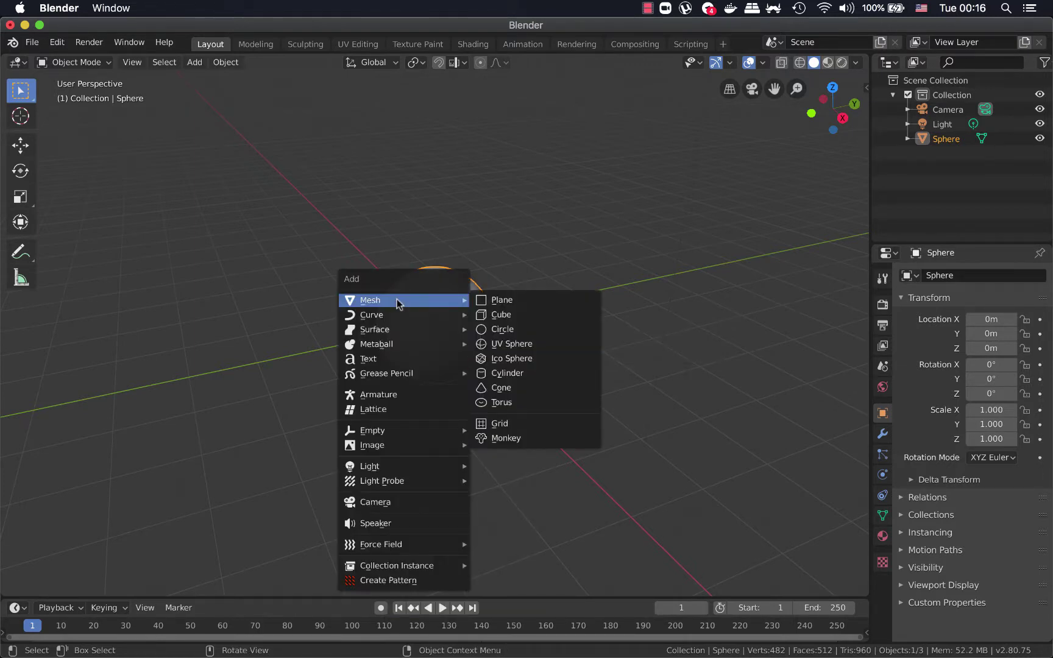
Step: Add a plane, lower it beneath the sphere and scale it up to 4.668
{"action": "left_click", "coordinate": [499, 304]}
{"action": "key", "text": "s"}
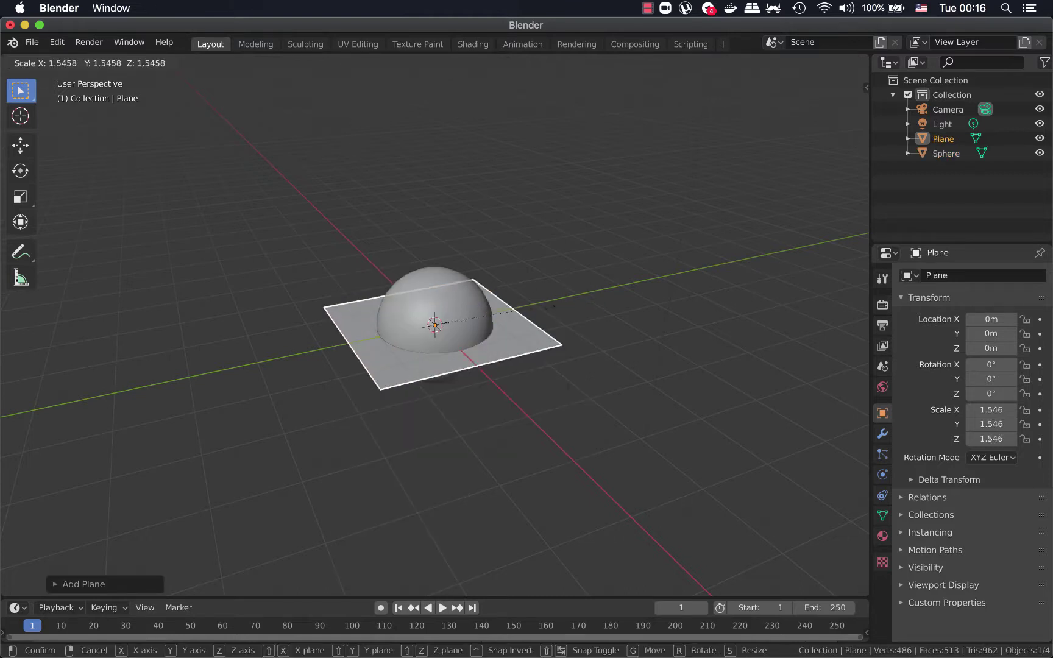
{"action": "left_click", "coordinate": [622, 315]}
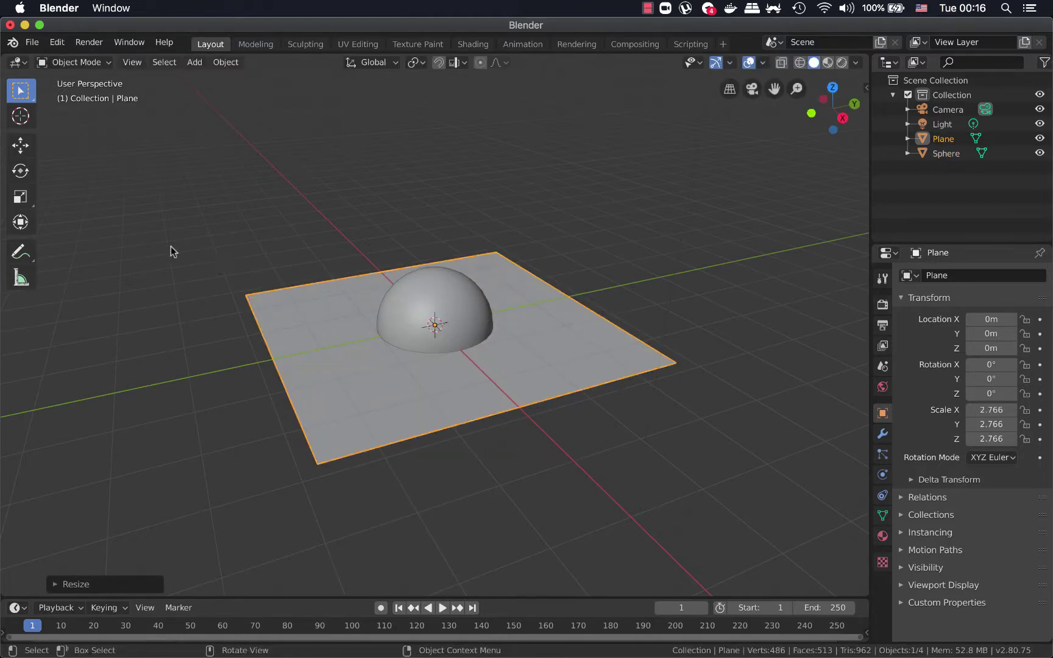
{"action": "left_click", "coordinate": [20, 145]}
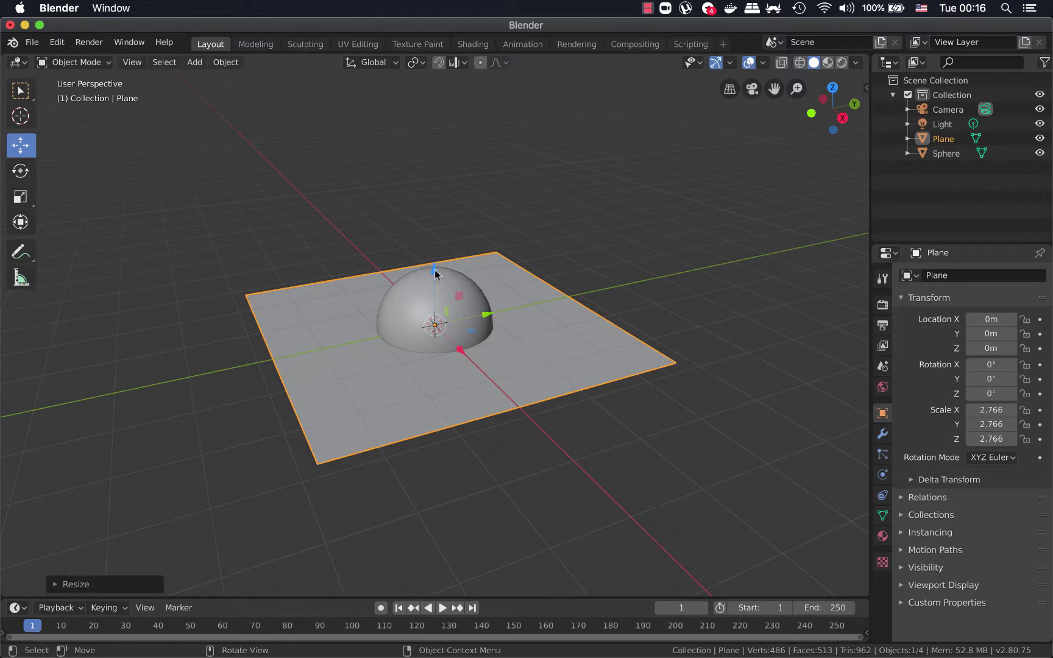
{"action": "left_click_drag", "start_coordinate": [435, 273], "coordinate": [552, 423]}
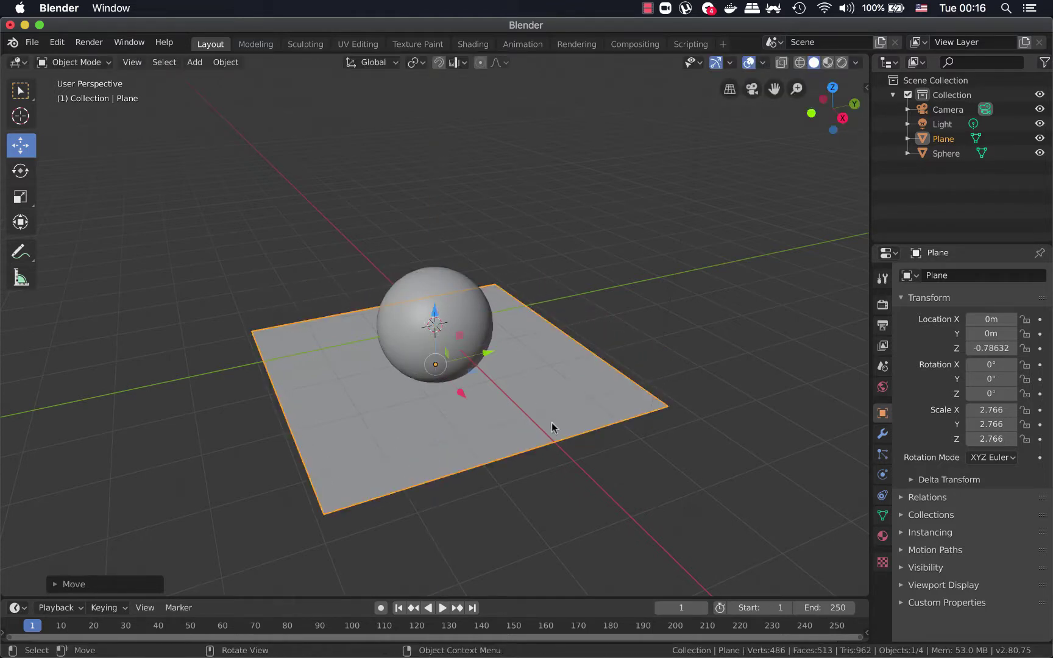
{"action": "key", "text": "s"}
{"action": "left_click", "coordinate": [622, 425]}
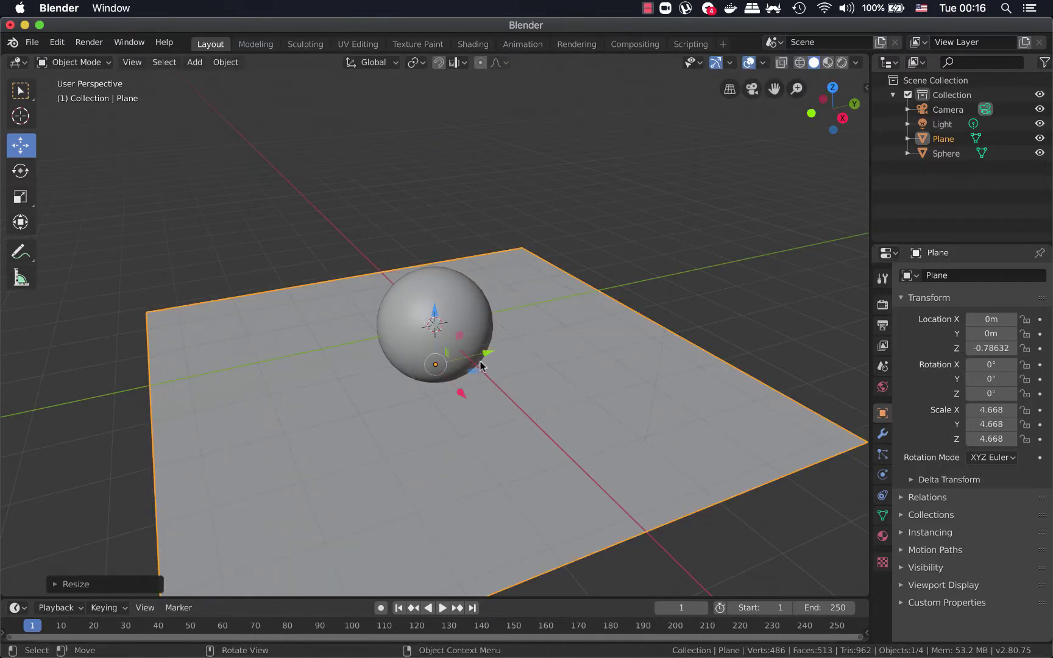
Step: Switch the viewport to Rendered shading to preview lighting and shadows
{"action": "left_click", "coordinate": [841, 63]}
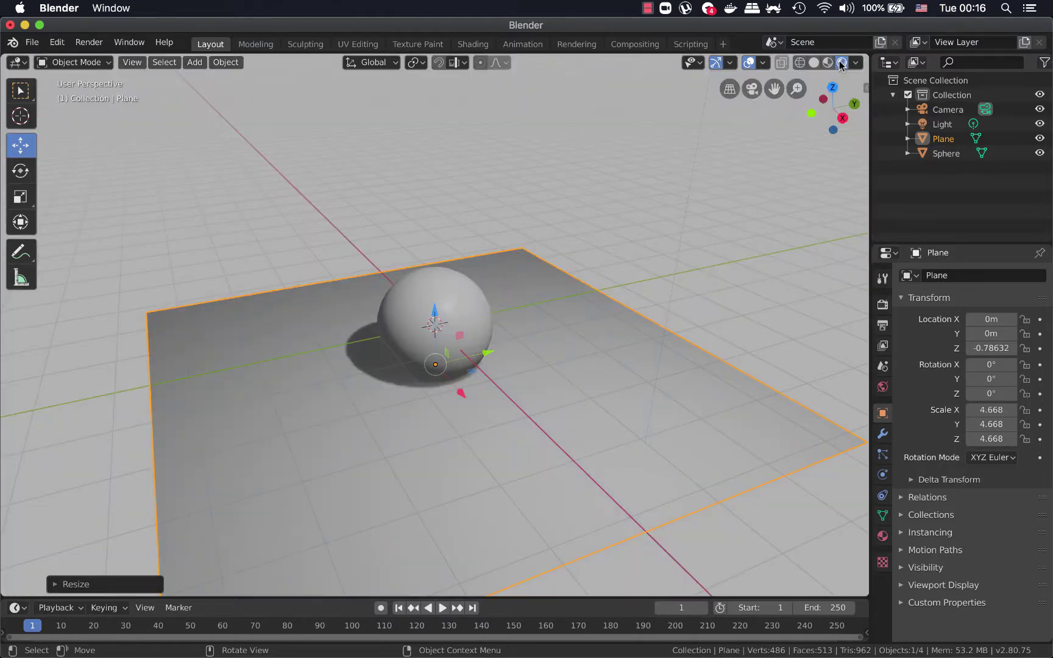
{"action": "scroll", "coordinate": [459, 382], "scroll_direction": "down", "scroll_amount": 2}
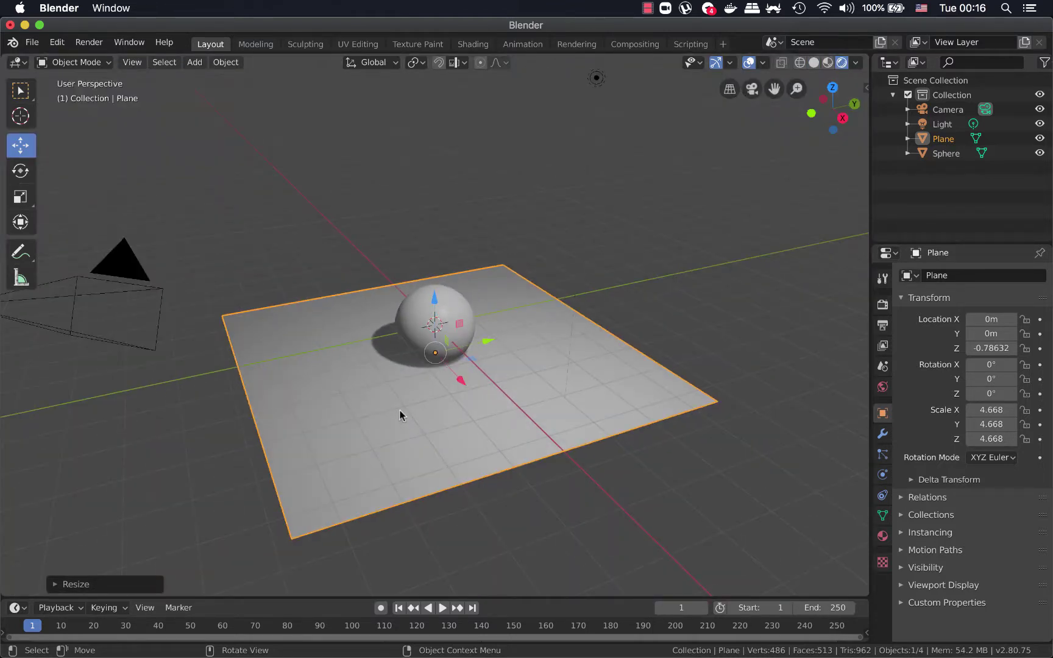
{"action": "left_click", "coordinate": [410, 414]}
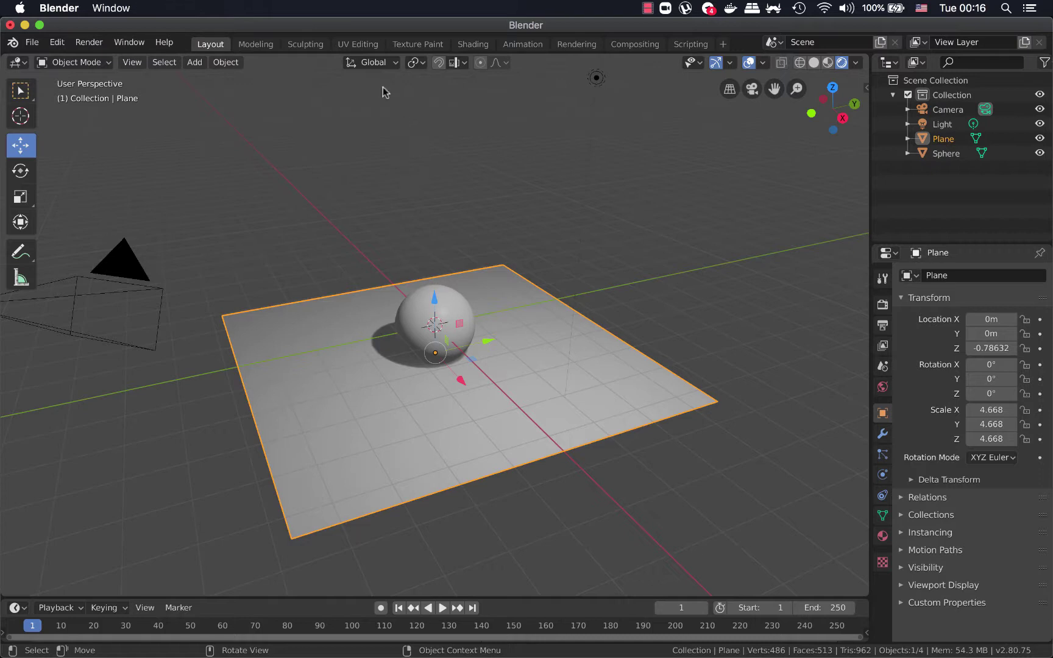
Step: In the Shading workspace, give the plane a new material, Material.001
{"action": "left_click", "coordinate": [472, 44]}
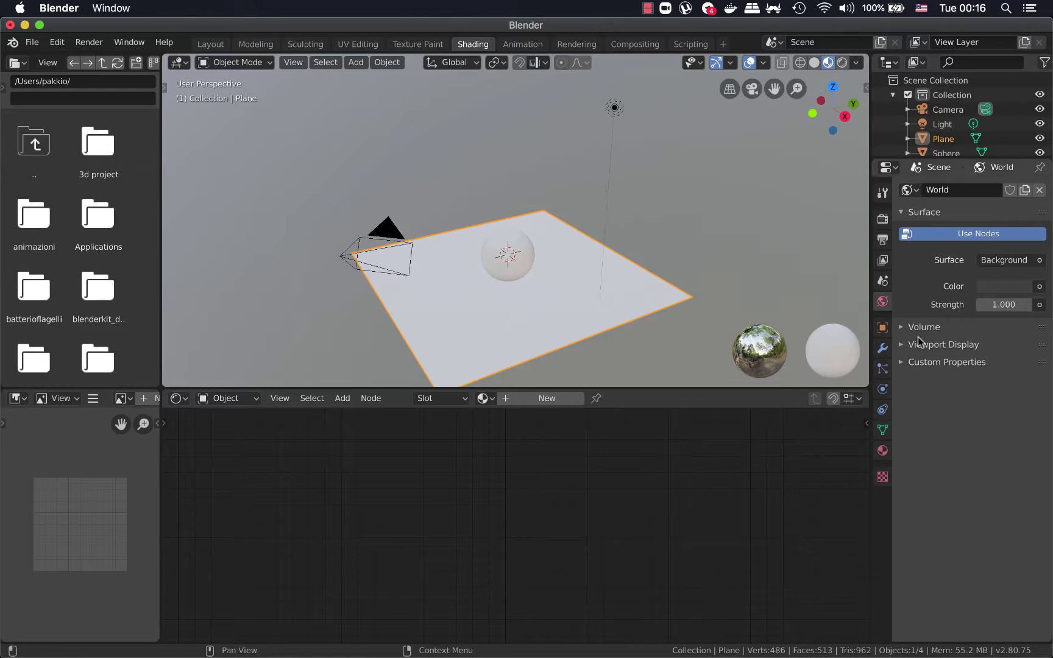
{"action": "left_click", "coordinate": [880, 454]}
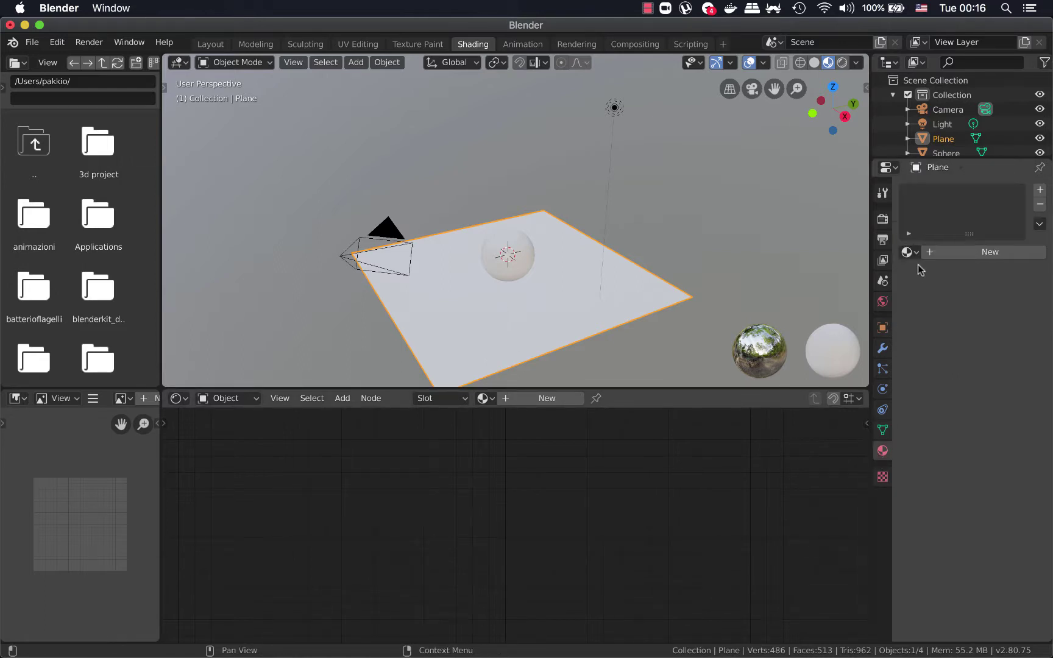
{"action": "left_click", "coordinate": [991, 254]}
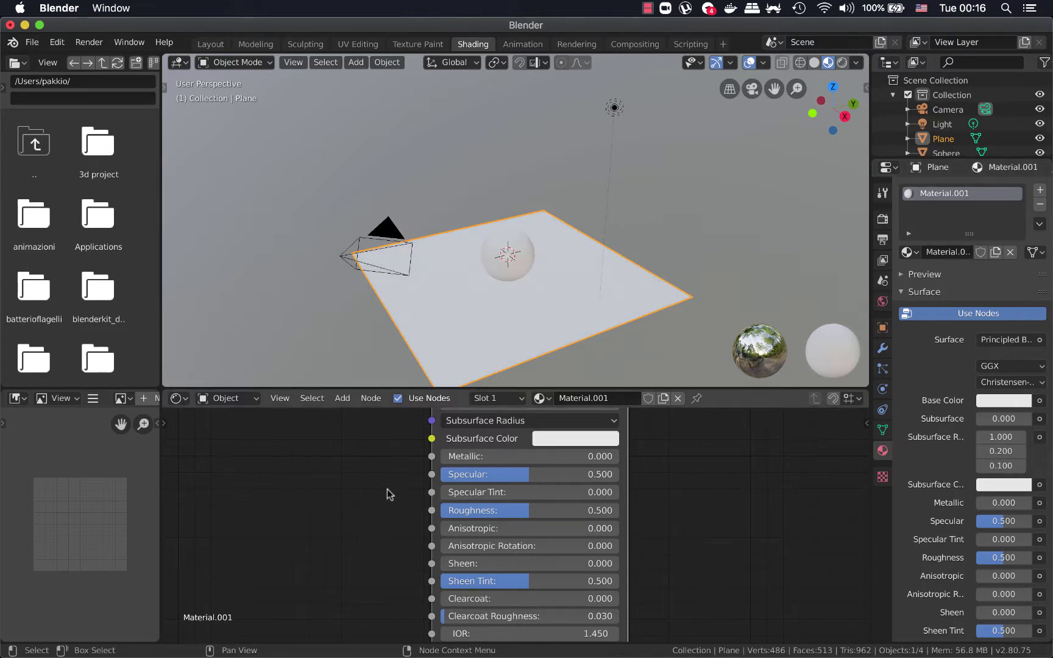
{"action": "middle_click_drag", "start_coordinate": [388, 493], "coordinate": [362, 579]}
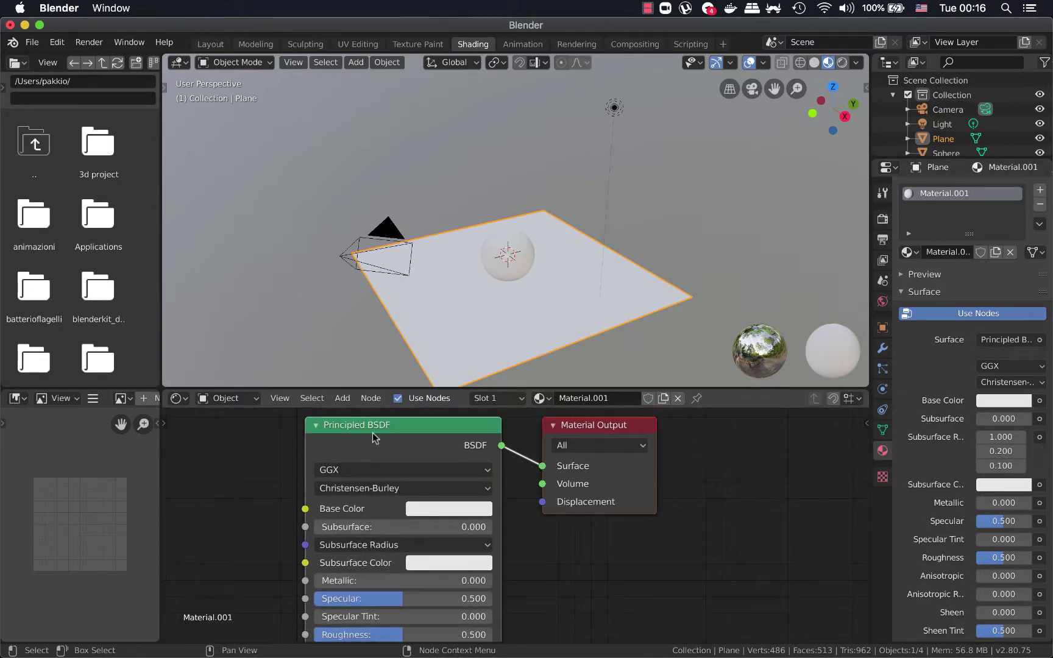
{"action": "left_click", "coordinate": [343, 398]}
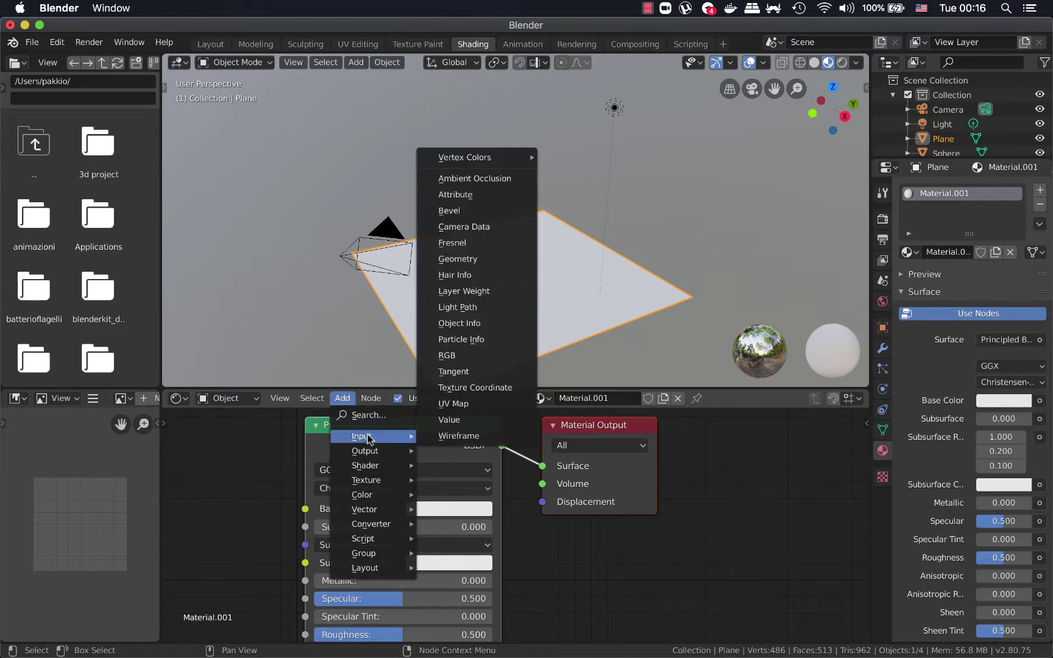
{"action": "mouse_move", "coordinate": [366, 480]}
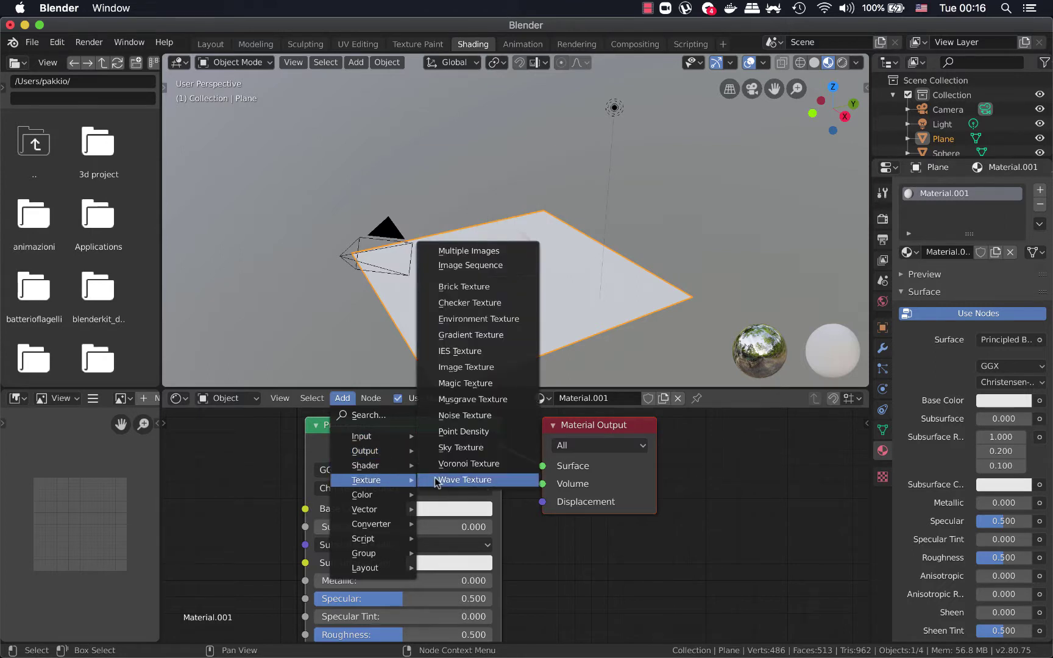
Step: Add a Checker Texture node and connect its colour to the plane's Base Color
{"action": "left_click", "coordinate": [472, 303]}
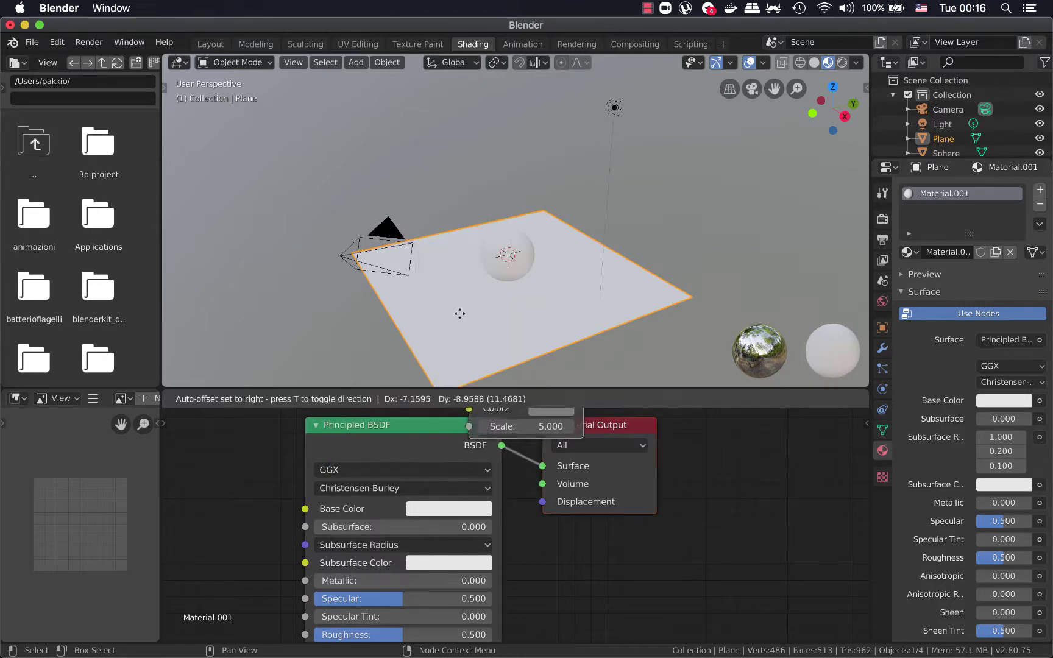
{"action": "left_click", "coordinate": [153, 449]}
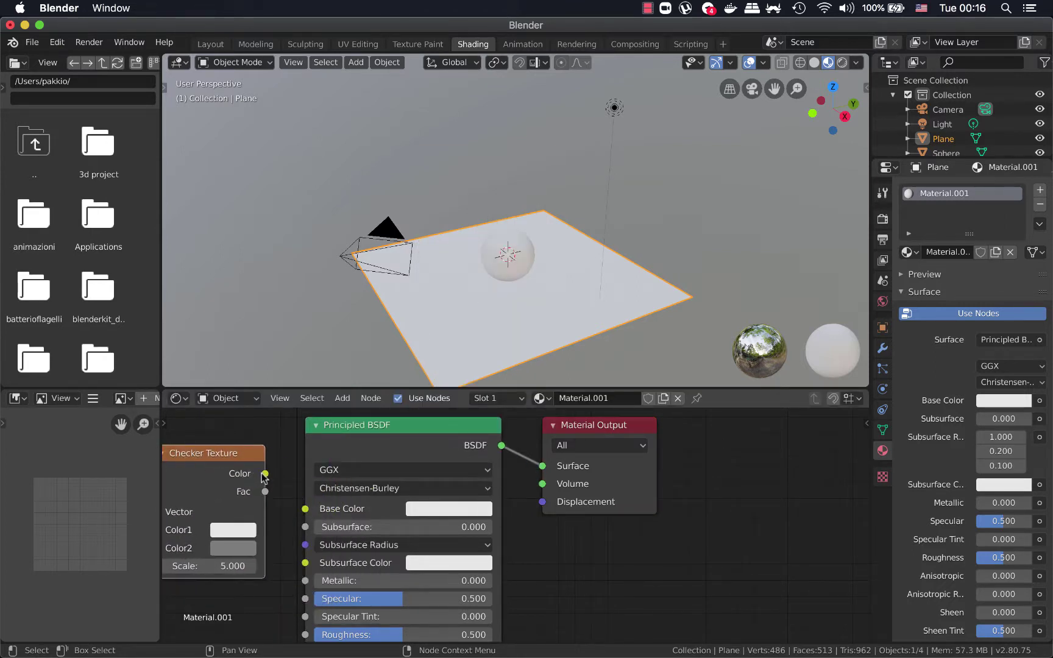
{"action": "left_click_drag", "start_coordinate": [264, 474], "coordinate": [305, 509]}
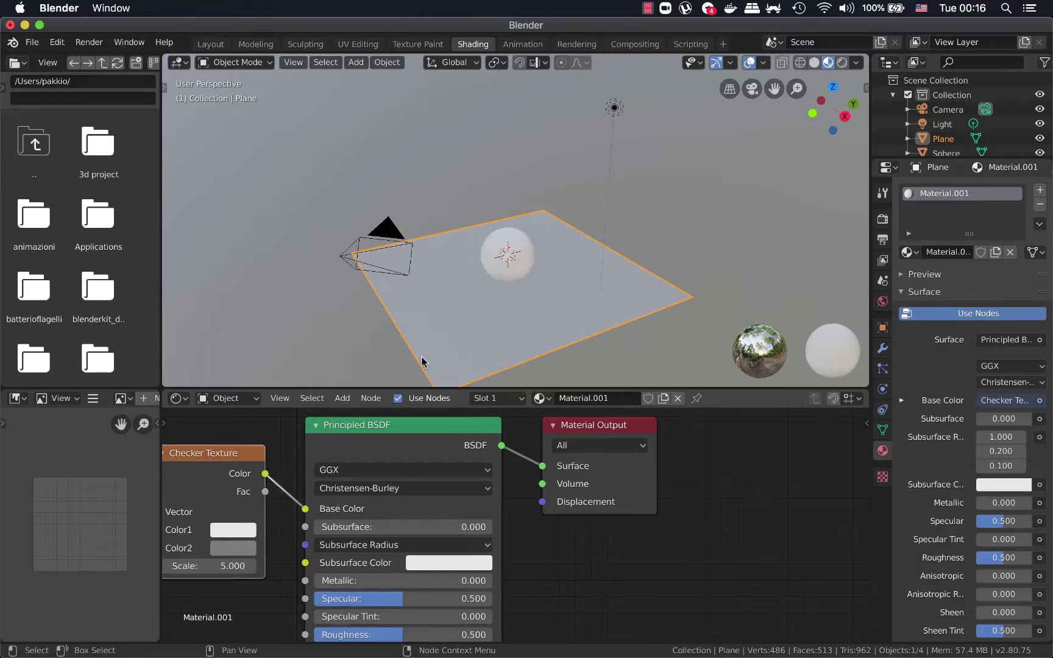
Step: Set the checker's Color2 to dark red (H≈0.028, S≈0.81, V≈0.34)
{"action": "left_click", "coordinate": [229, 548]}
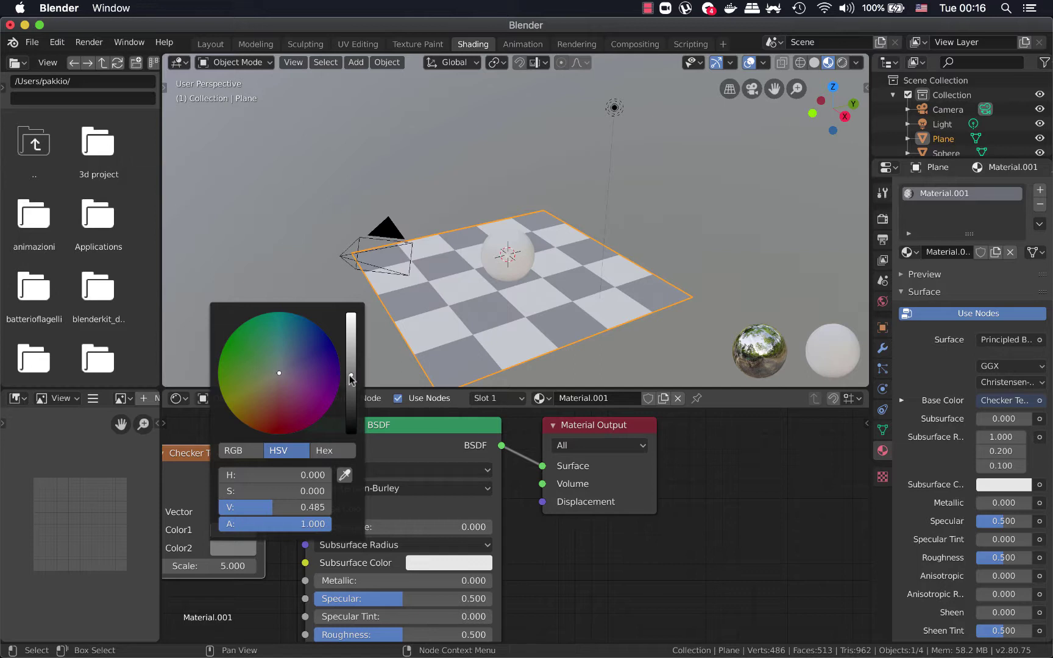
{"action": "left_click_drag", "start_coordinate": [351, 380], "coordinate": [351, 434]}
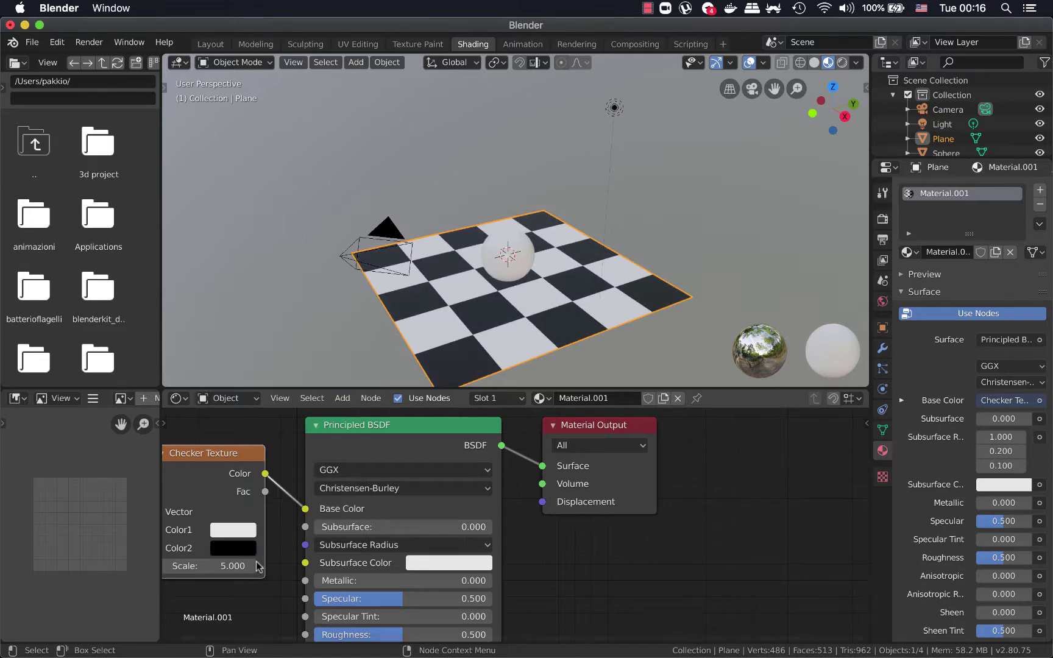
{"action": "left_click", "coordinate": [235, 549]}
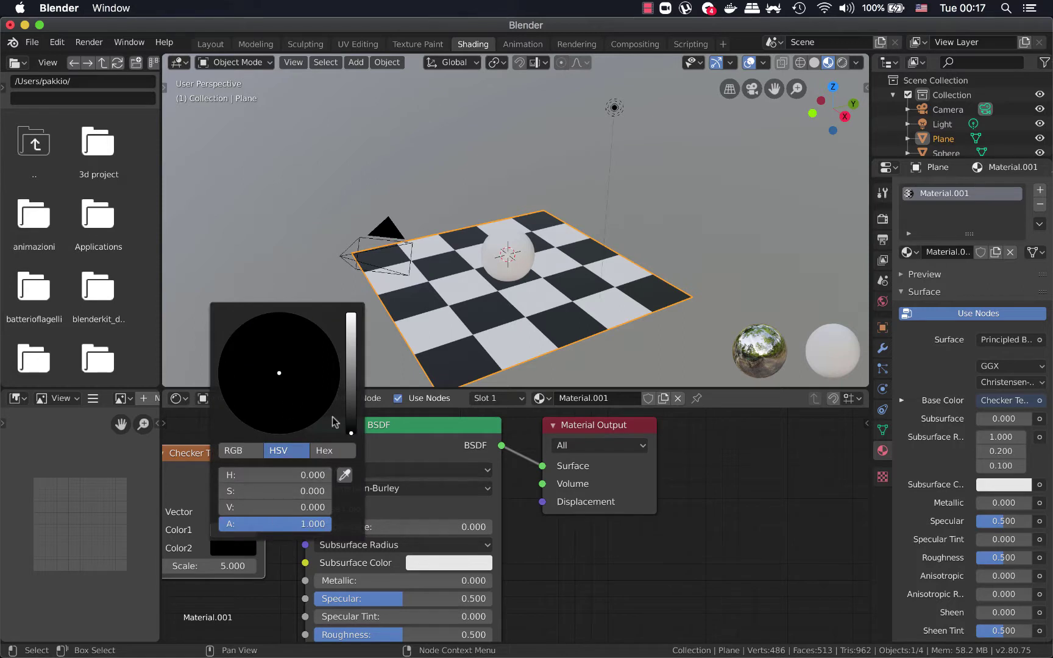
{"action": "left_click_drag", "start_coordinate": [351, 434], "coordinate": [352, 411]}
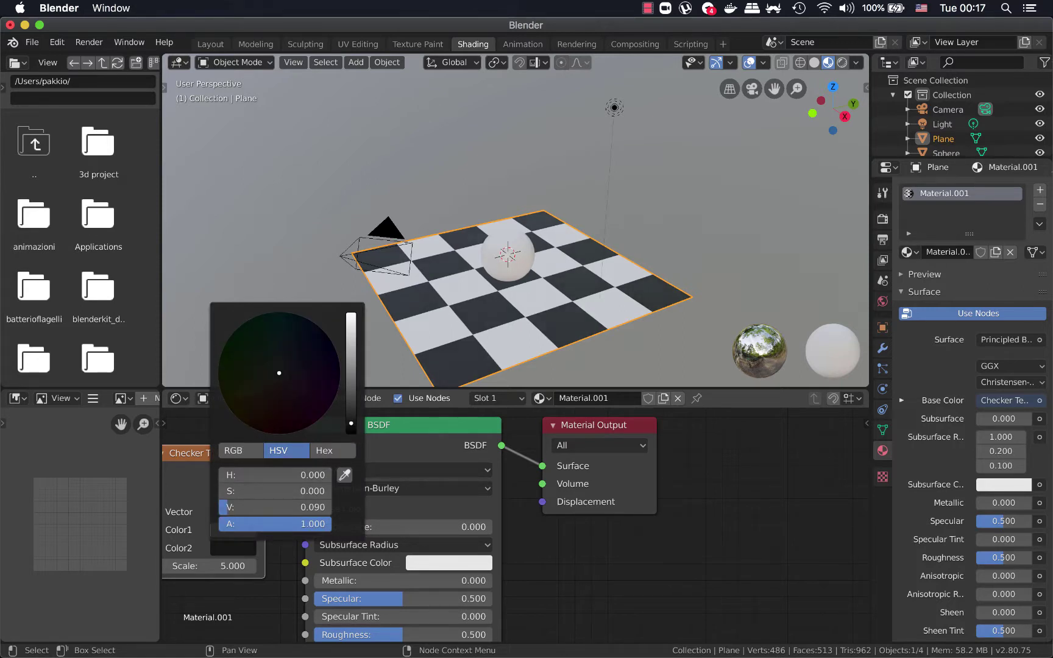
{"action": "left_click", "coordinate": [267, 414]}
{"action": "left_click_drag", "start_coordinate": [268, 415], "coordinate": [270, 422]}
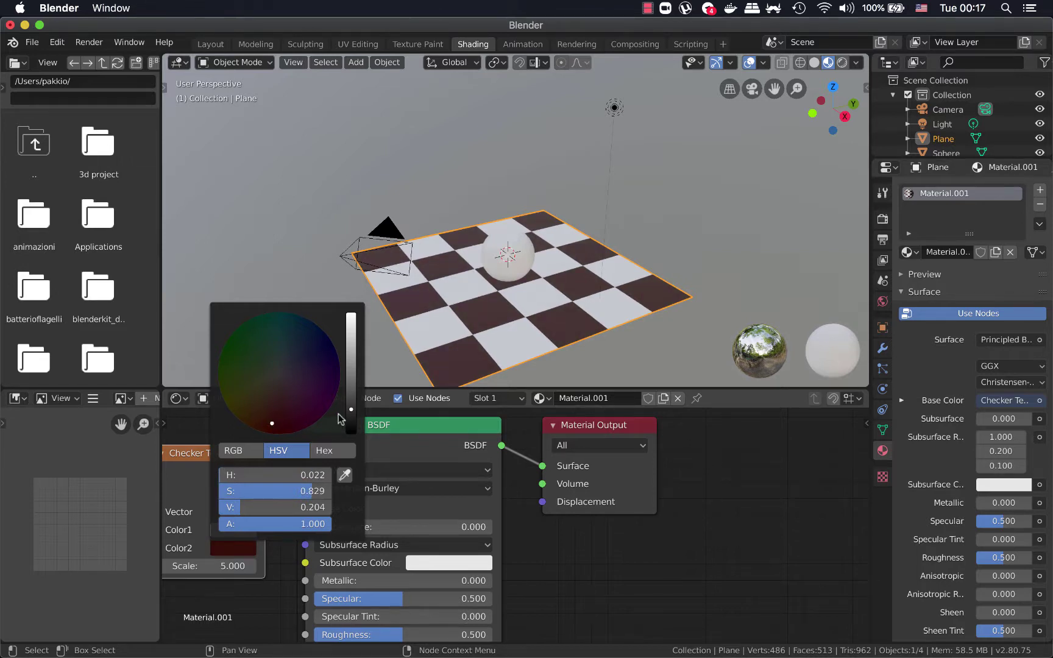
{"action": "mouse_move", "coordinate": [350, 414]}
{"action": "left_mouse_down"}
{"action": "mouse_move", "coordinate": [352, 397]}
{"action": "mouse_move", "coordinate": [352, 406]}
{"action": "left_mouse_up"}
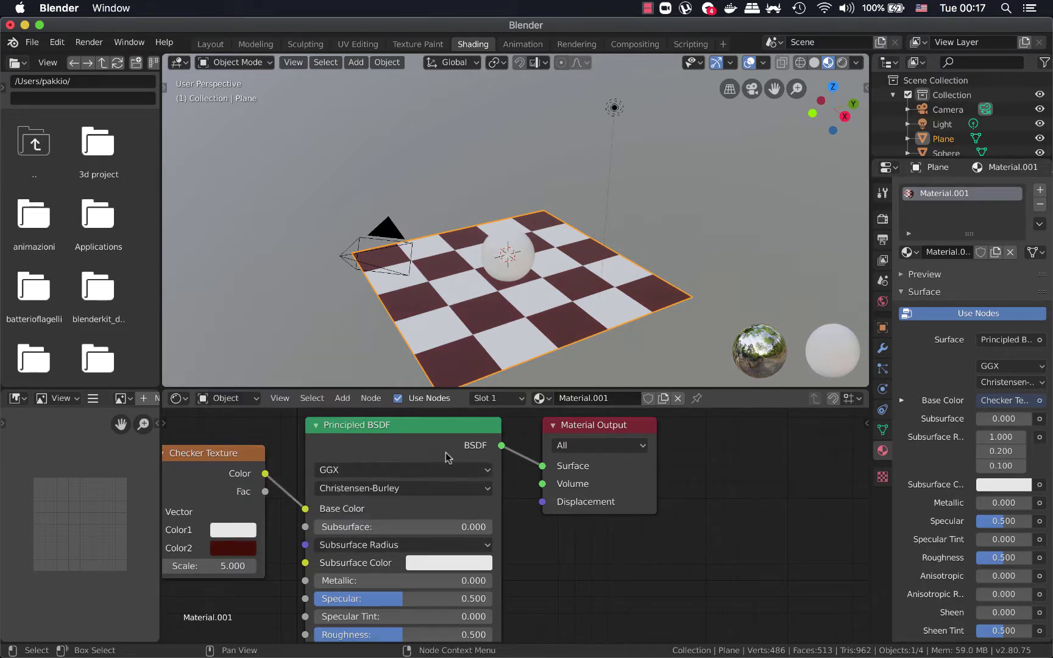
{"action": "scroll", "coordinate": [454, 433], "scroll_direction": "up", "scroll_amount": 1}
{"action": "scroll", "coordinate": [464, 439], "scroll_direction": "up", "scroll_amount": 1}
{"action": "scroll", "coordinate": [493, 457], "scroll_direction": "down", "scroll_amount": 1}
Step: Select the sphere, add a new material and name it 'trasparente'
{"action": "scroll", "coordinate": [530, 278], "scroll_direction": "up", "scroll_amount": 2}
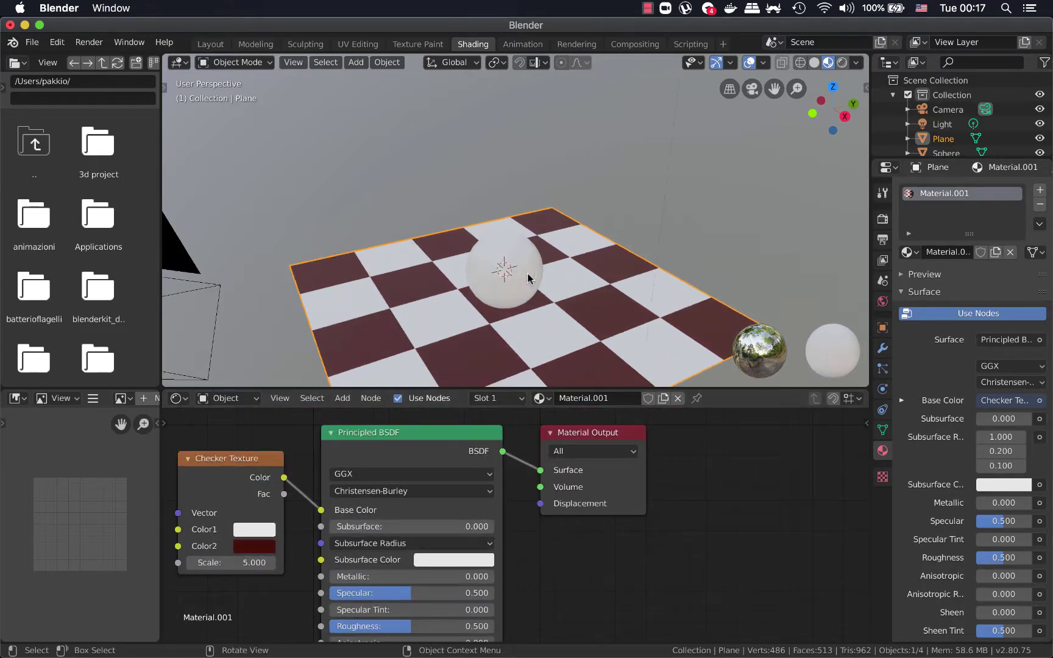
{"action": "scroll", "coordinate": [530, 278], "scroll_direction": "up", "scroll_amount": 2}
{"action": "left_click", "coordinate": [502, 270]}
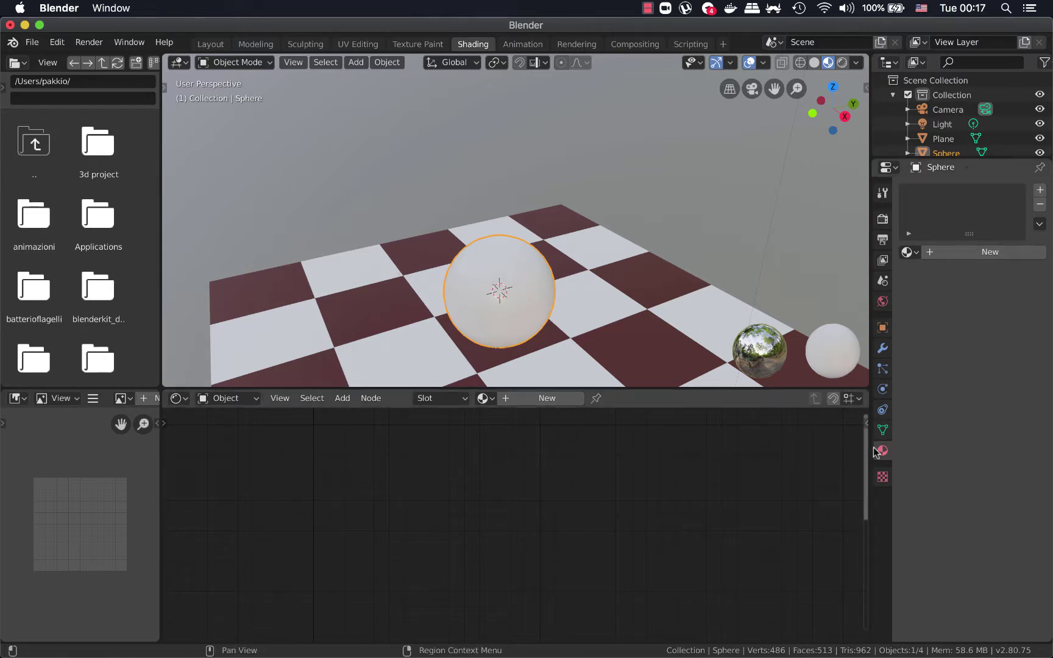
{"action": "left_click", "coordinate": [963, 252]}
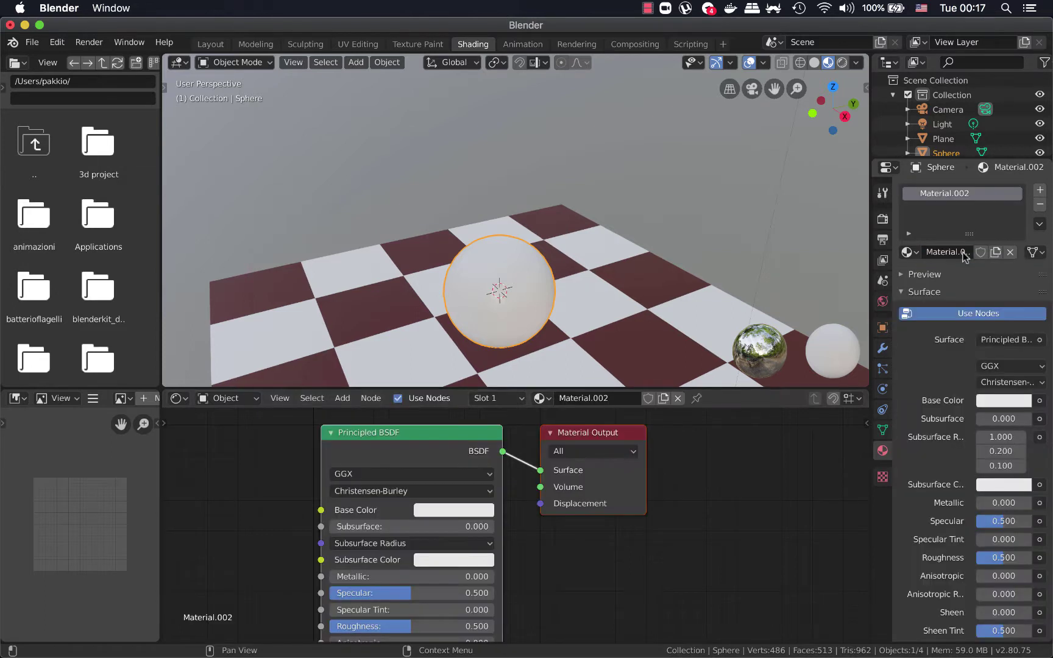
{"action": "double_click", "coordinate": [946, 195]}
{"action": "type", "text": "trasparente"}
{"action": "key", "text": "Return"}
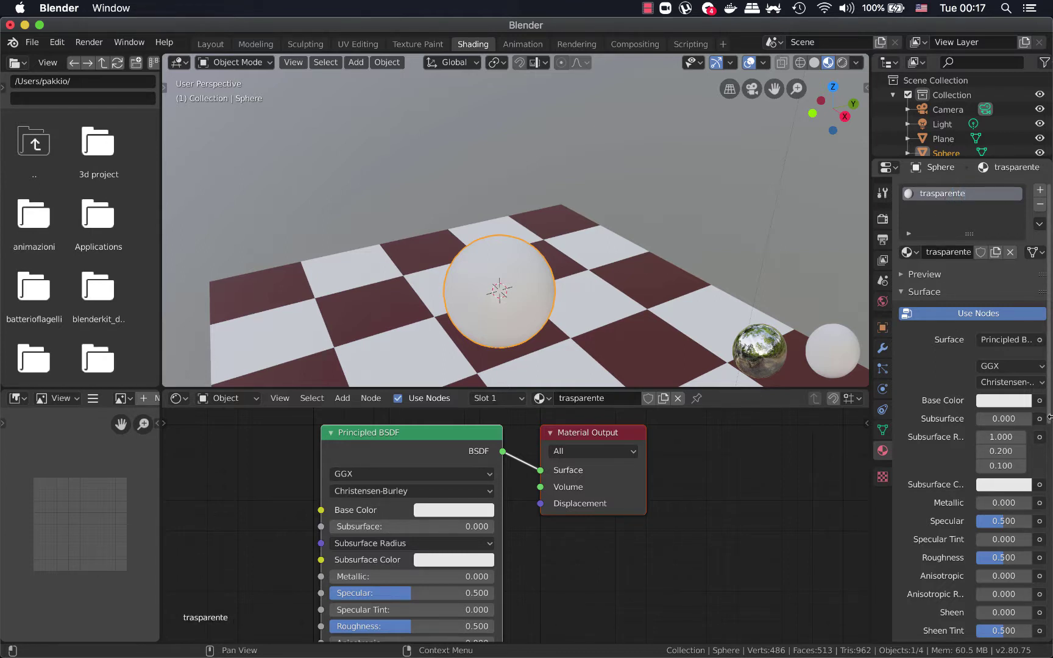
{"action": "left_click_drag", "start_coordinate": [1048, 389], "coordinate": [1049, 612]}
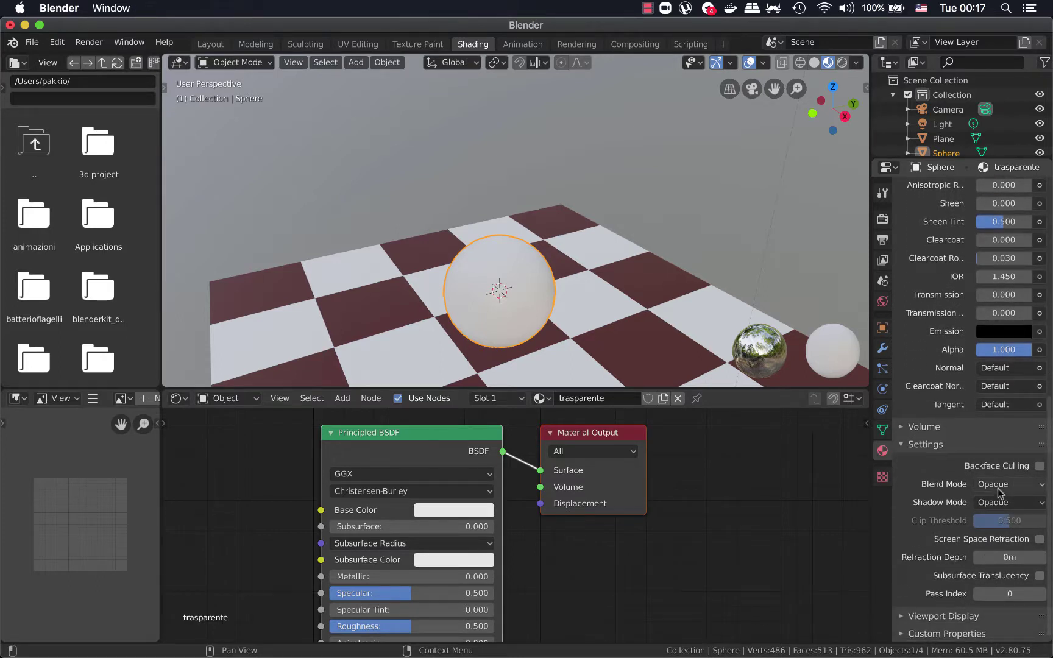
Step: Set the trasparente material's Blend Mode to Additive and rearrange the shader nodes
{"action": "left_click", "coordinate": [998, 485]}
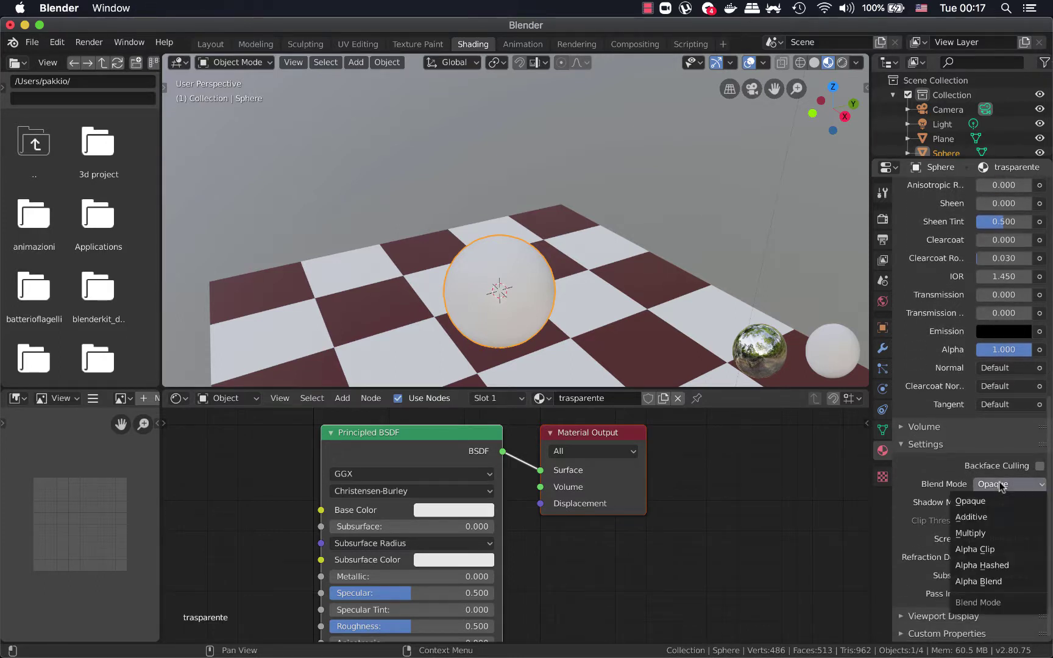
{"action": "left_click", "coordinate": [982, 517]}
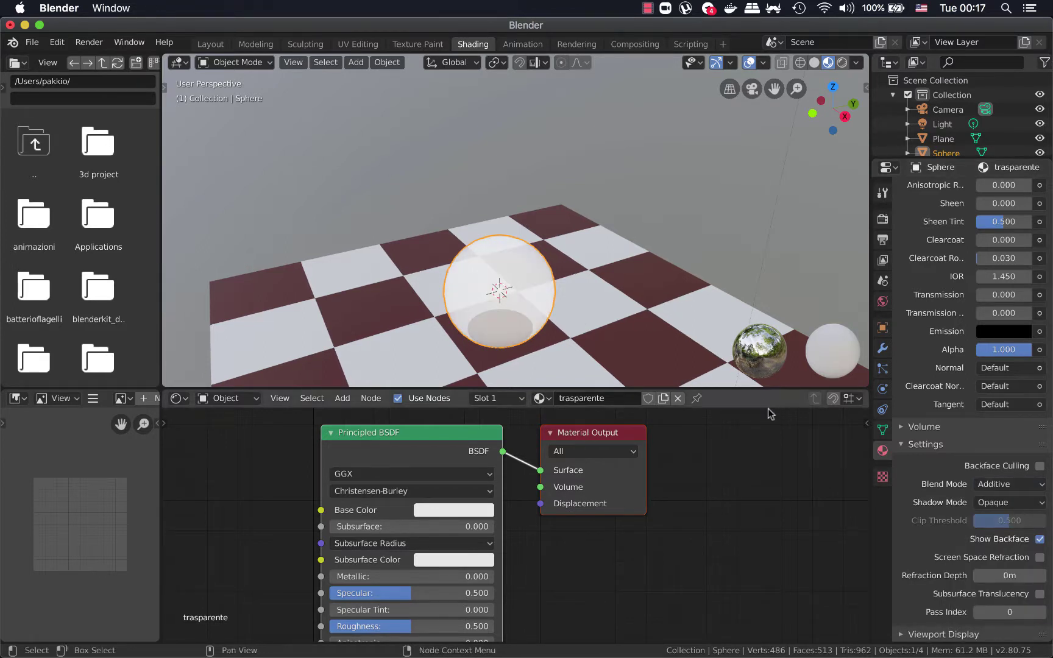
{"action": "middle_click_drag", "start_coordinate": [636, 309], "coordinate": [606, 317]}
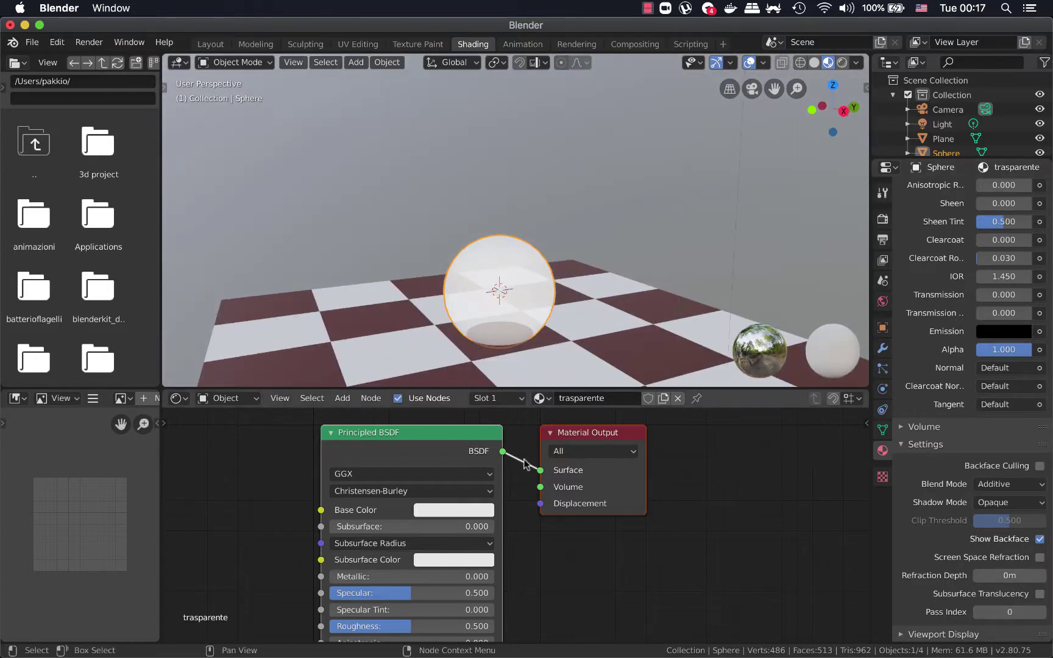
{"action": "left_click_drag", "start_coordinate": [416, 435], "coordinate": [404, 456]}
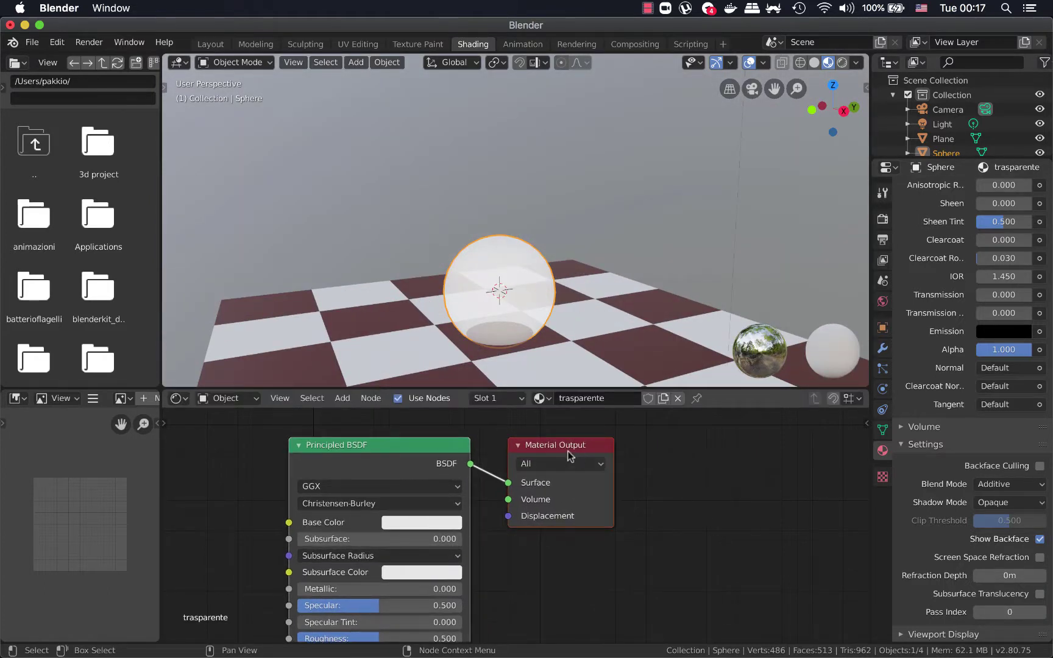
{"action": "left_click_drag", "start_coordinate": [565, 446], "coordinate": [625, 450]}
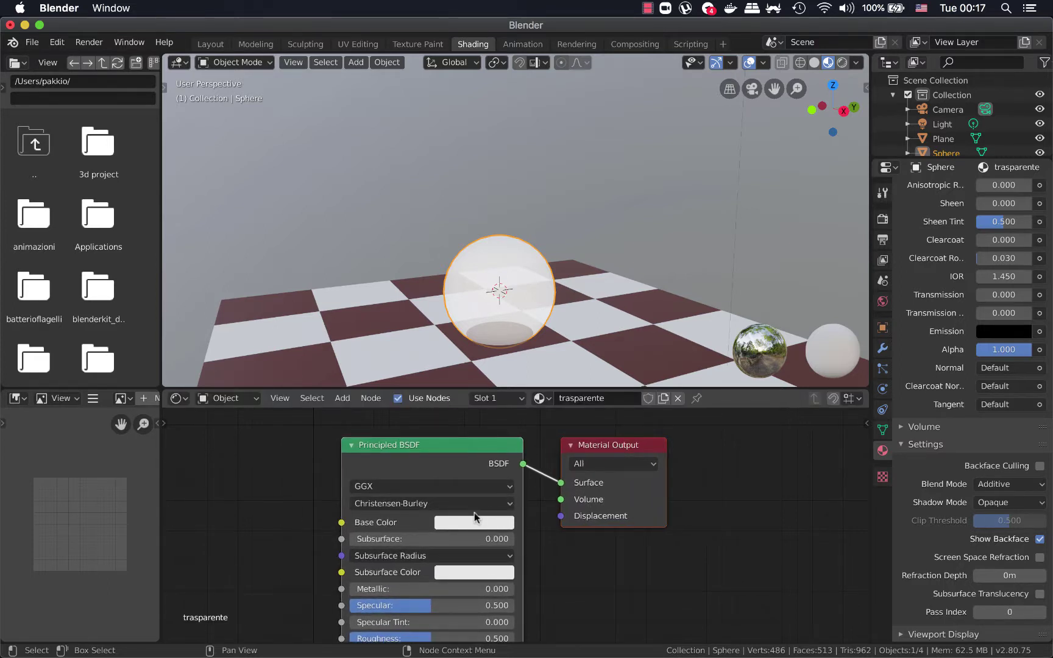
{"action": "left_click_drag", "start_coordinate": [870, 463], "coordinate": [867, 579]}
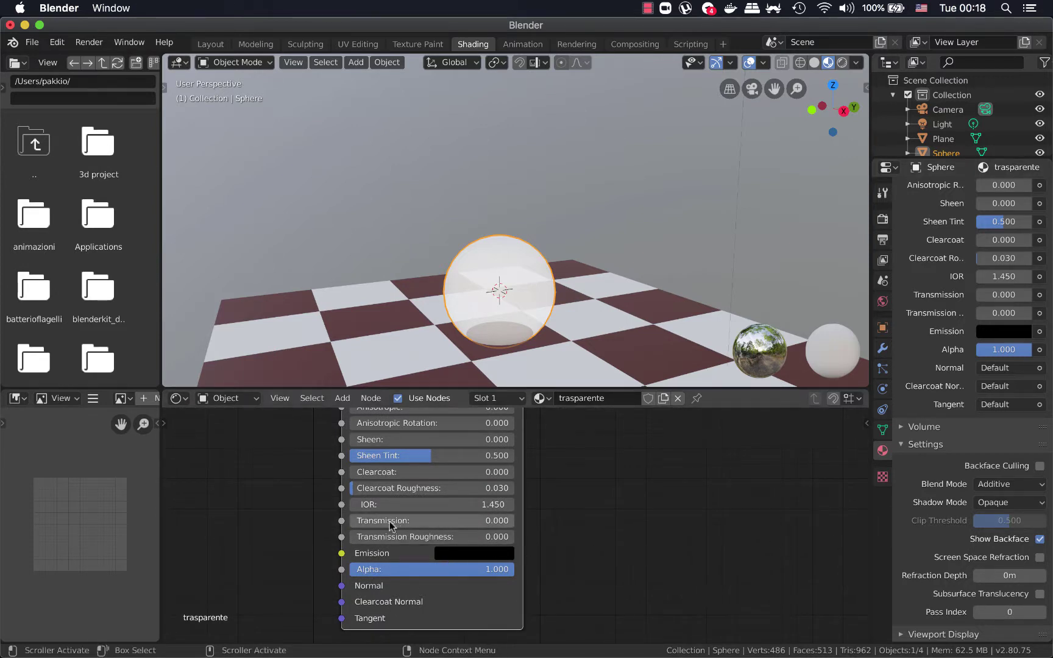
Step: Try raising the Principled BSDF Transmission, then reset it to 0
{"action": "left_click_drag", "start_coordinate": [366, 520], "coordinate": [492, 522]}
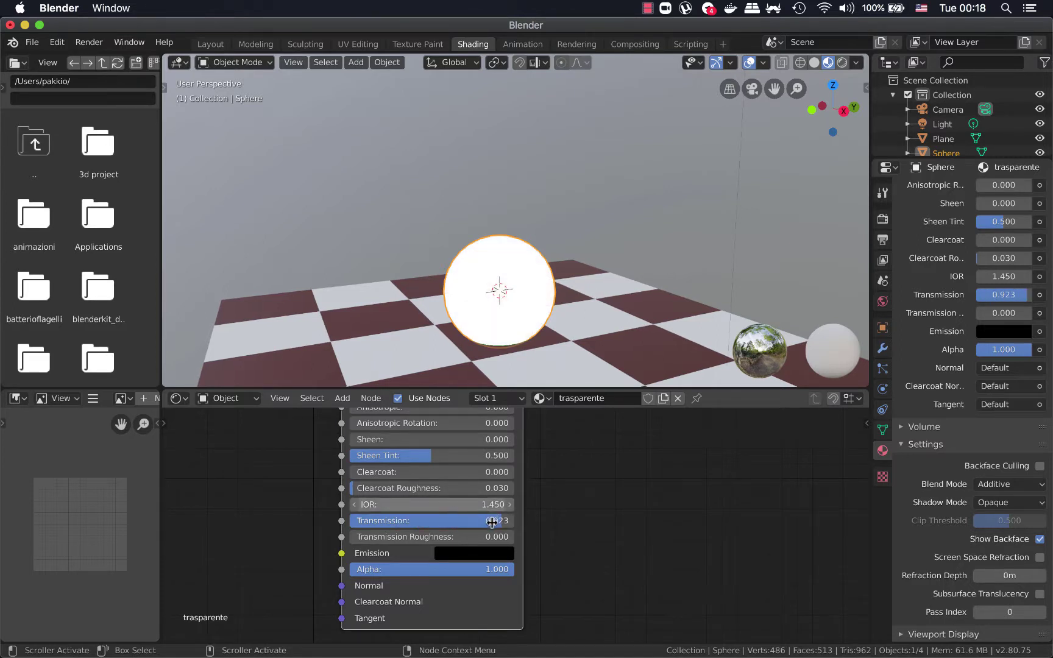
{"action": "key", "text": "g"}
{"action": "left_click", "coordinate": [481, 522]}
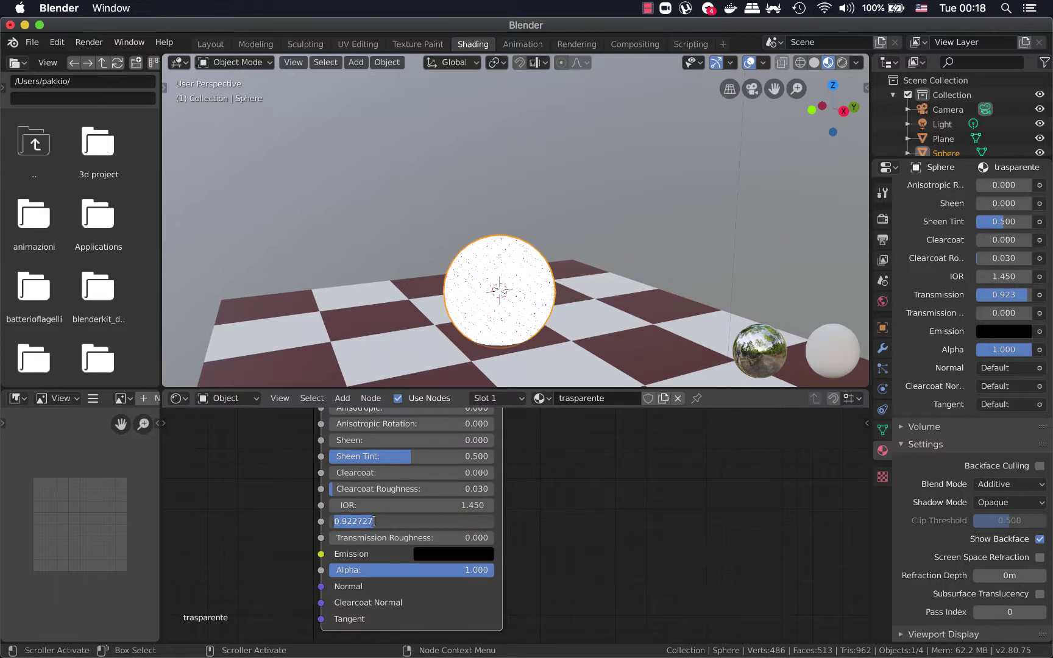
{"action": "key", "text": "BackSpace"}
{"action": "type", "text": "0"}
{"action": "key", "text": "Return"}
{"action": "scroll", "coordinate": [667, 490], "scroll_direction": "left", "scroll_amount": 5}
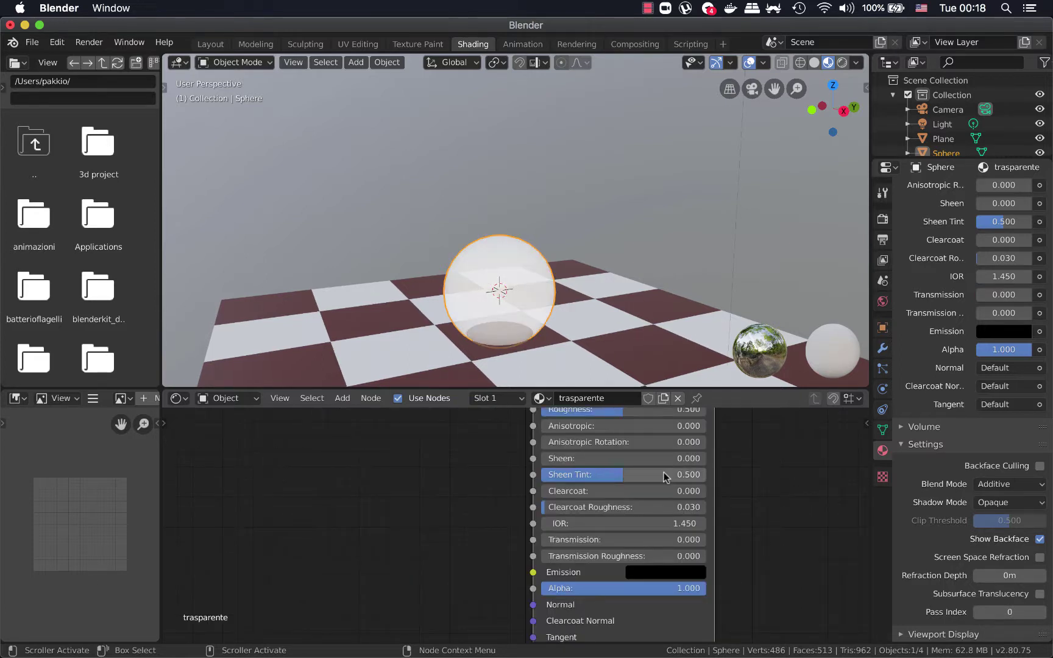
{"action": "middle_click_drag", "start_coordinate": [641, 459], "coordinate": [390, 567]}
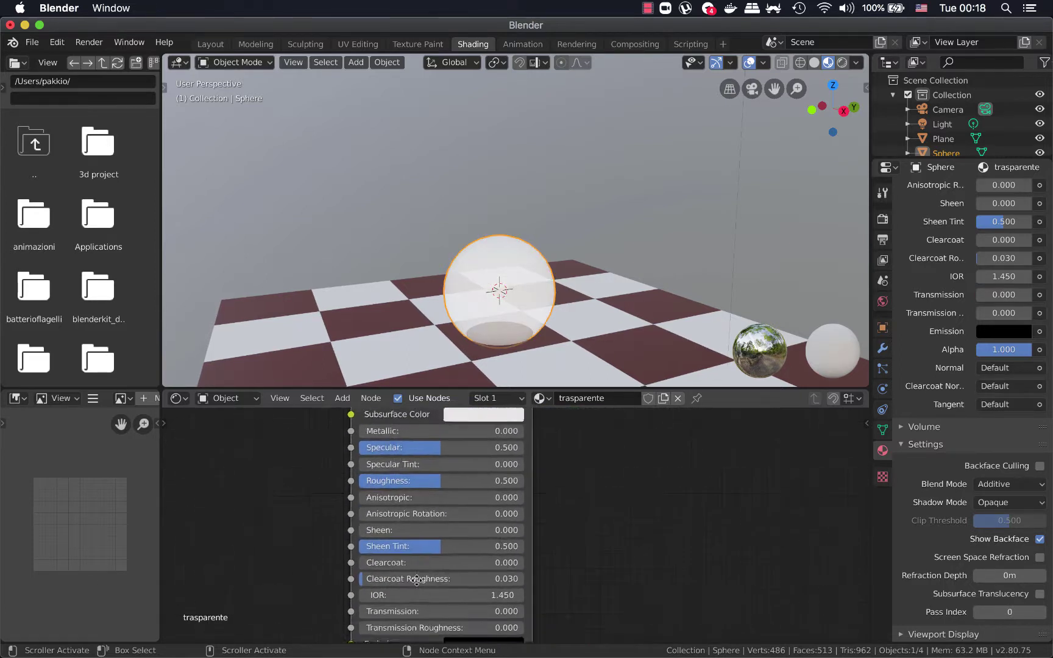
{"action": "scroll", "coordinate": [389, 567], "scroll_direction": "up", "scroll_amount": 5}
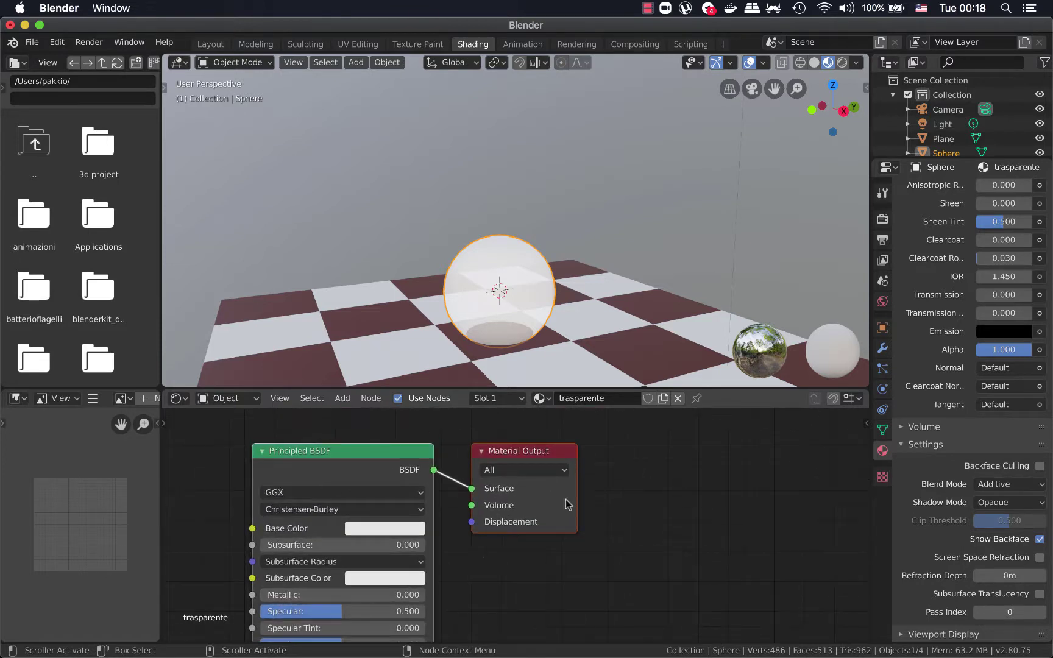
Step: Insert a Mix Shader between the Principled BSDF and the Material Output
{"action": "left_click_drag", "start_coordinate": [541, 454], "coordinate": [698, 450]}
{"action": "mouse_move", "coordinate": [567, 451]}
{"action": "left_mouse_down"}
{"action": "mouse_move", "coordinate": [380, 489]}
{"action": "mouse_move", "coordinate": [373, 476]}
{"action": "left_mouse_up"}
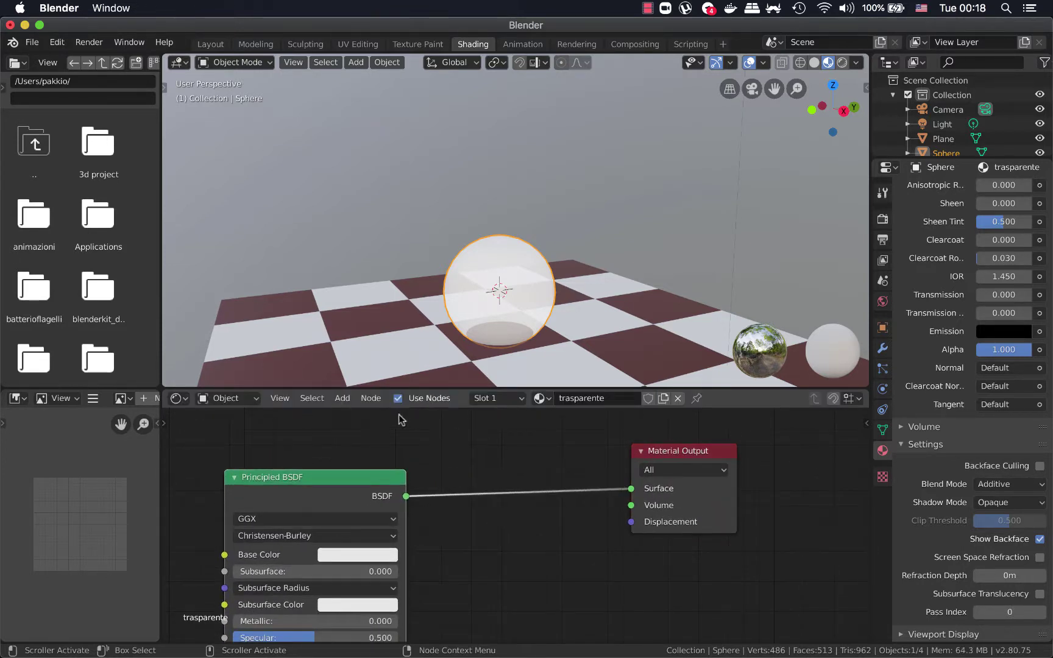
{"action": "left_click", "coordinate": [343, 398]}
{"action": "left_click", "coordinate": [360, 415]}
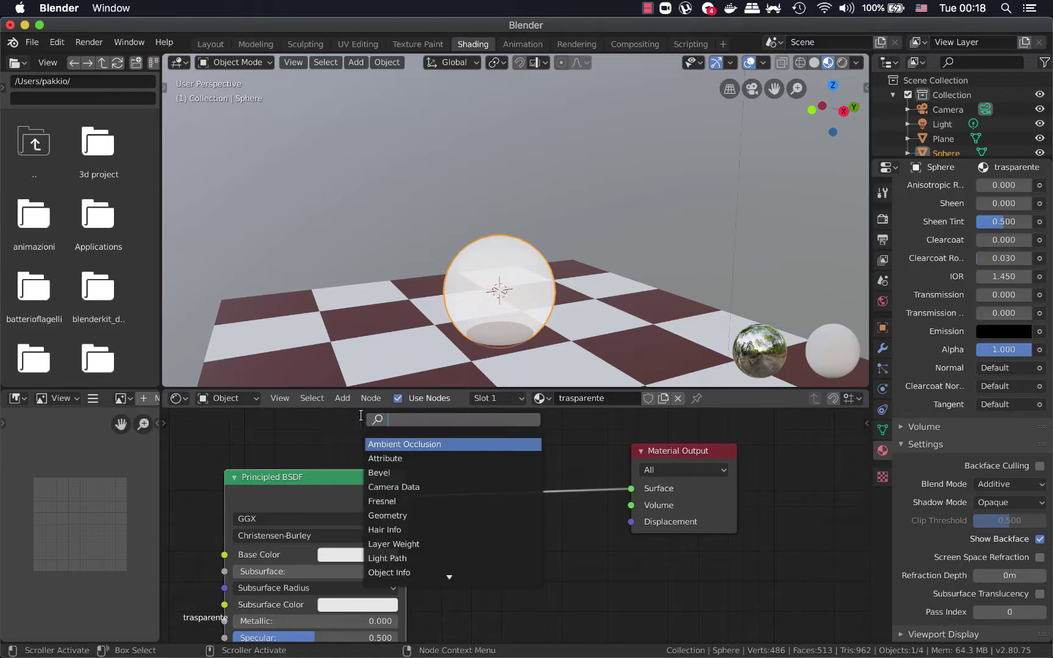
{"action": "type", "text": "mix"}
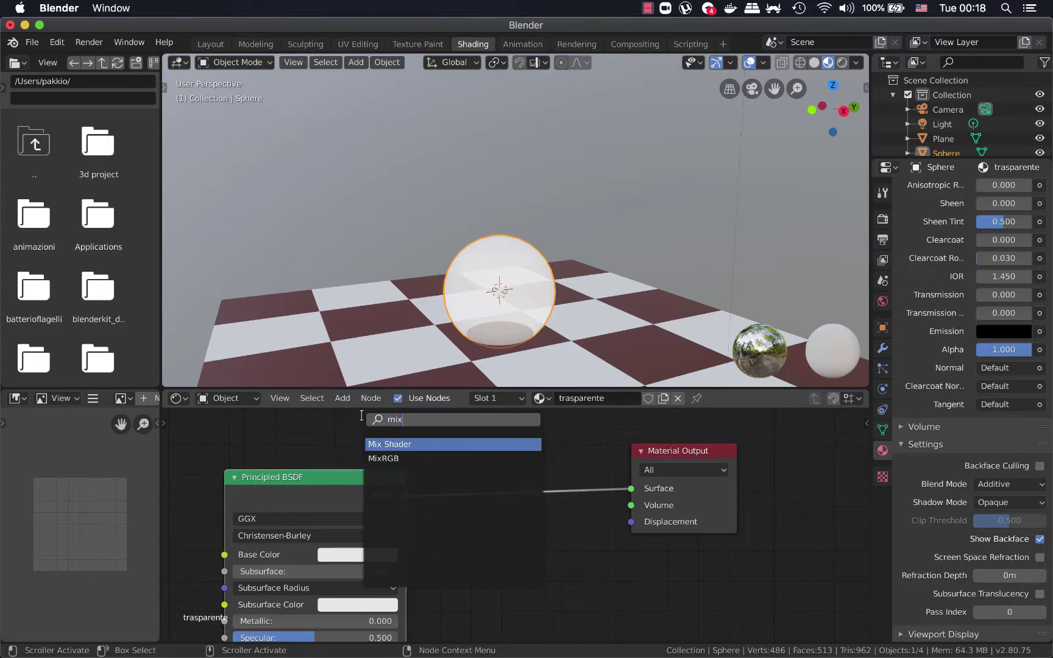
{"action": "left_click", "coordinate": [387, 443]}
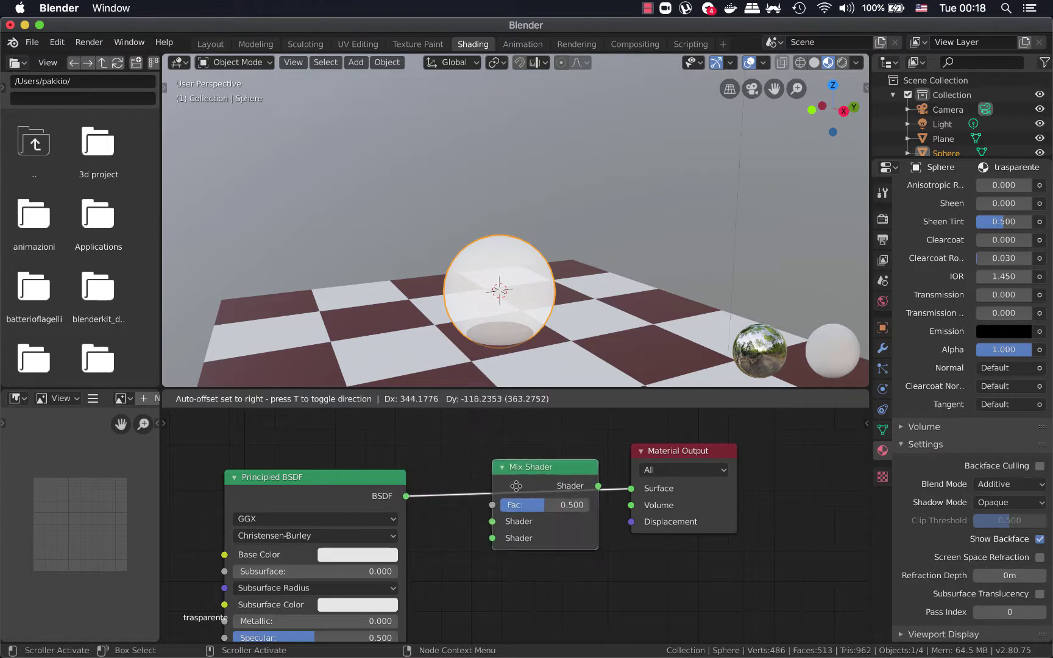
{"action": "left_click", "coordinate": [504, 471]}
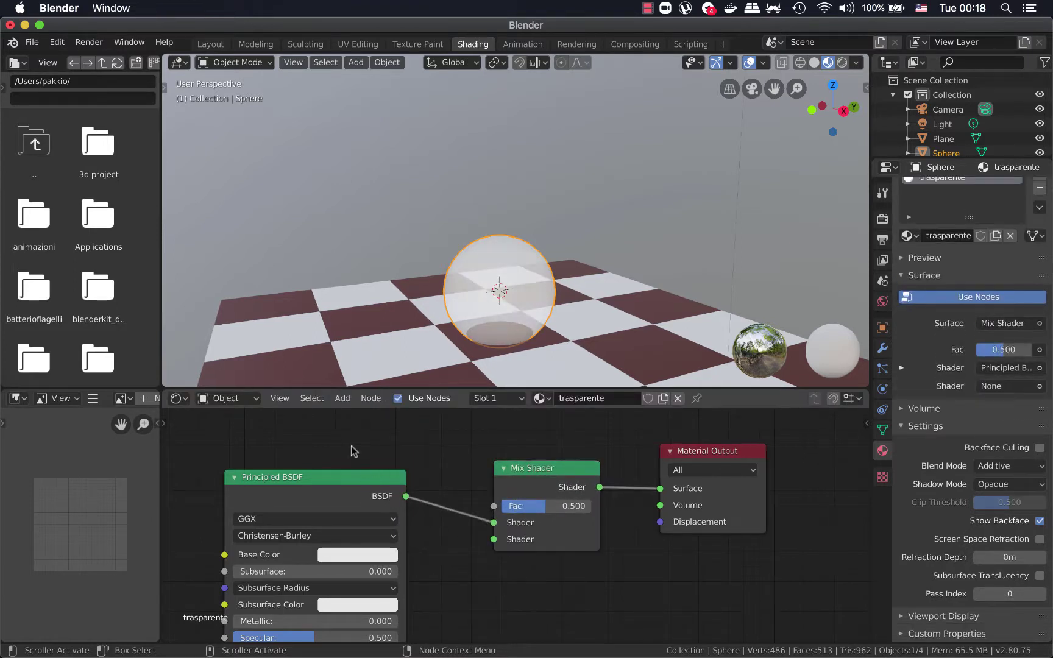
Step: Add a Transparent BSDF below and feed it into the Mix Shader's second Shader input
{"action": "left_click_drag", "start_coordinate": [336, 477], "coordinate": [322, 440]}
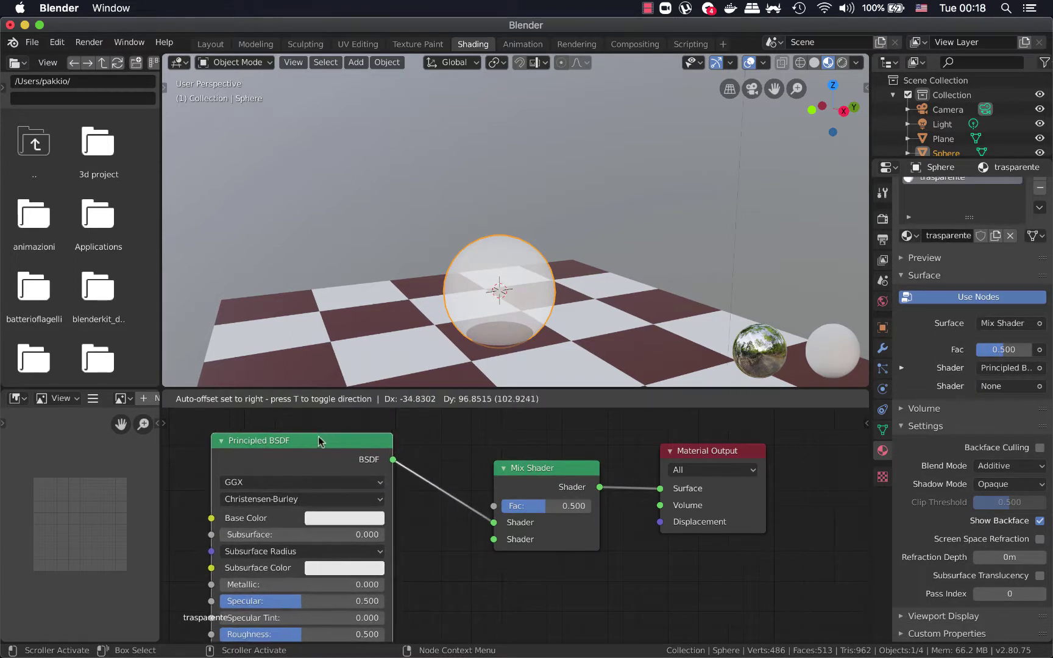
{"action": "left_click", "coordinate": [338, 398]}
{"action": "left_click", "coordinate": [364, 415]}
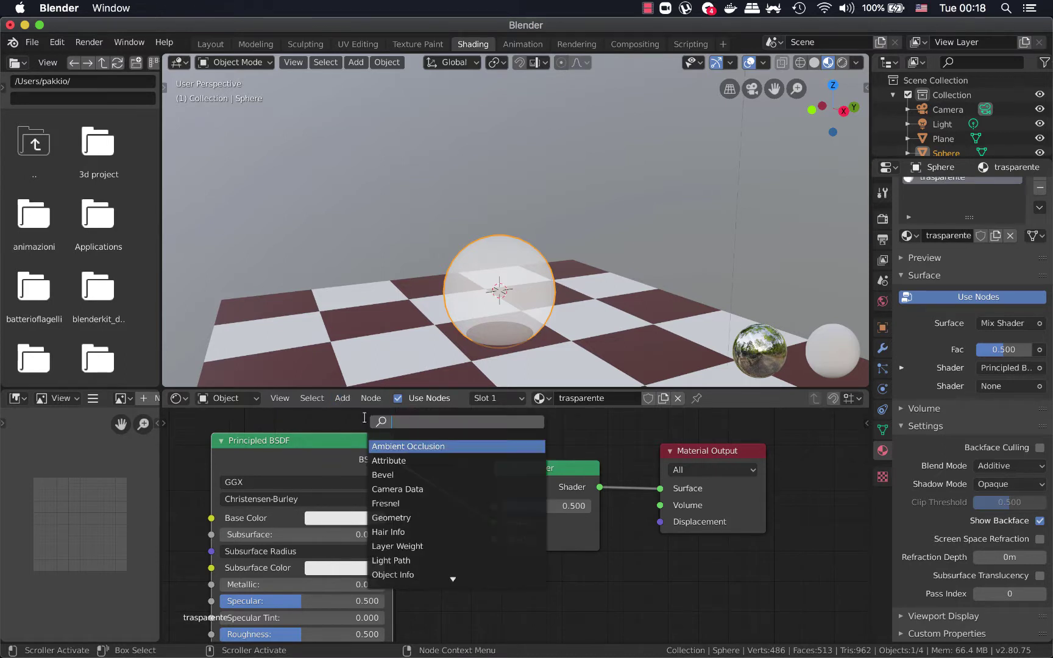
{"action": "type", "text": "transpare"}
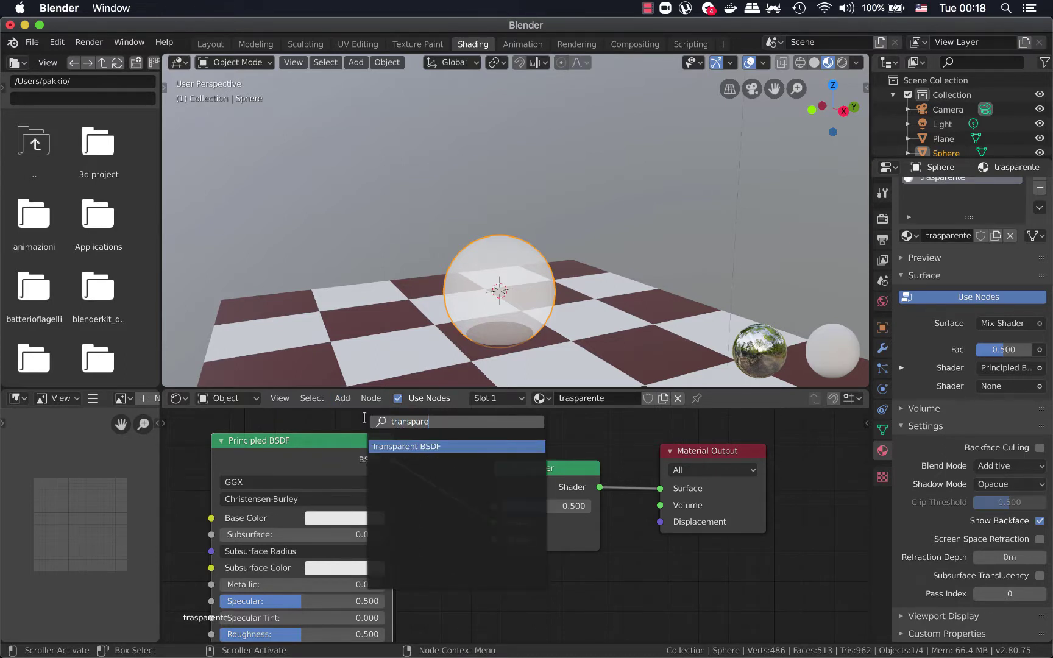
{"action": "left_click", "coordinate": [432, 446]}
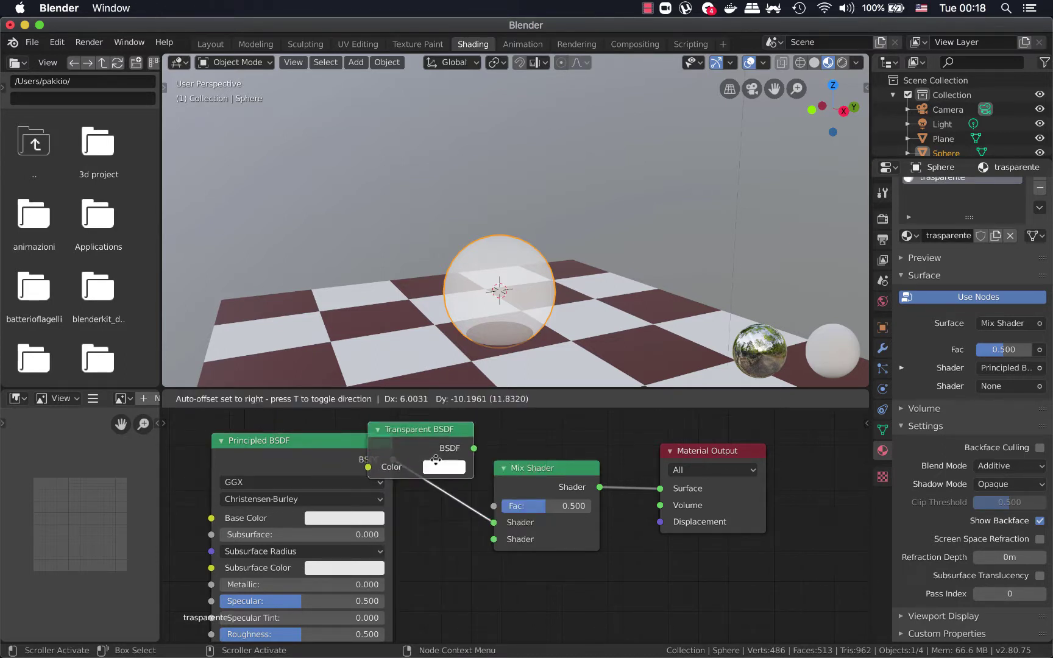
{"action": "left_click", "coordinate": [490, 600]}
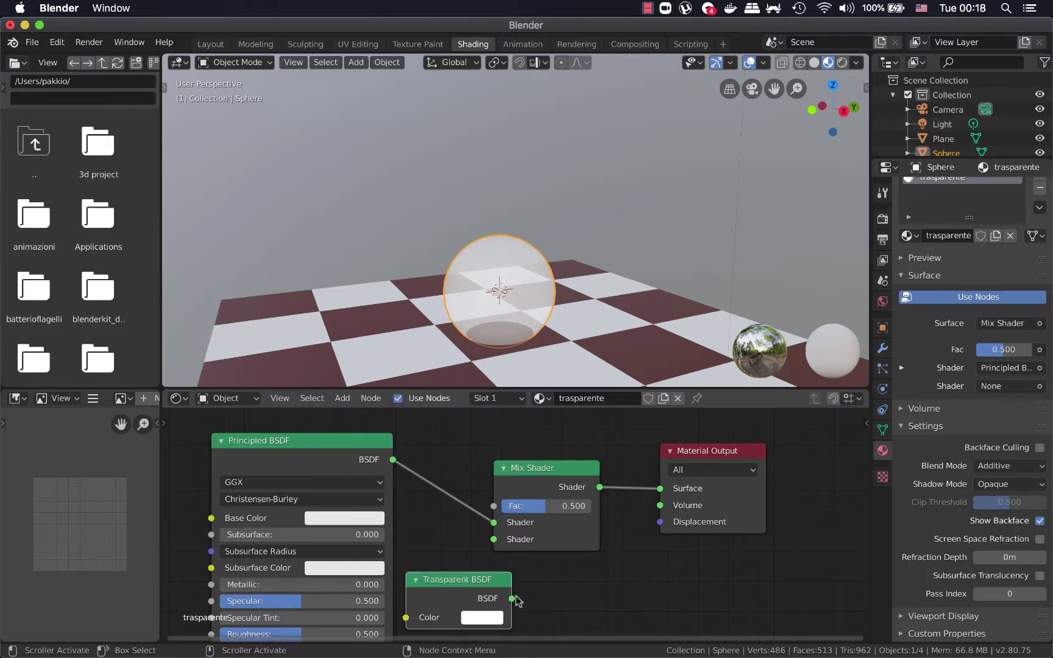
{"action": "left_click_drag", "start_coordinate": [512, 599], "coordinate": [493, 540]}
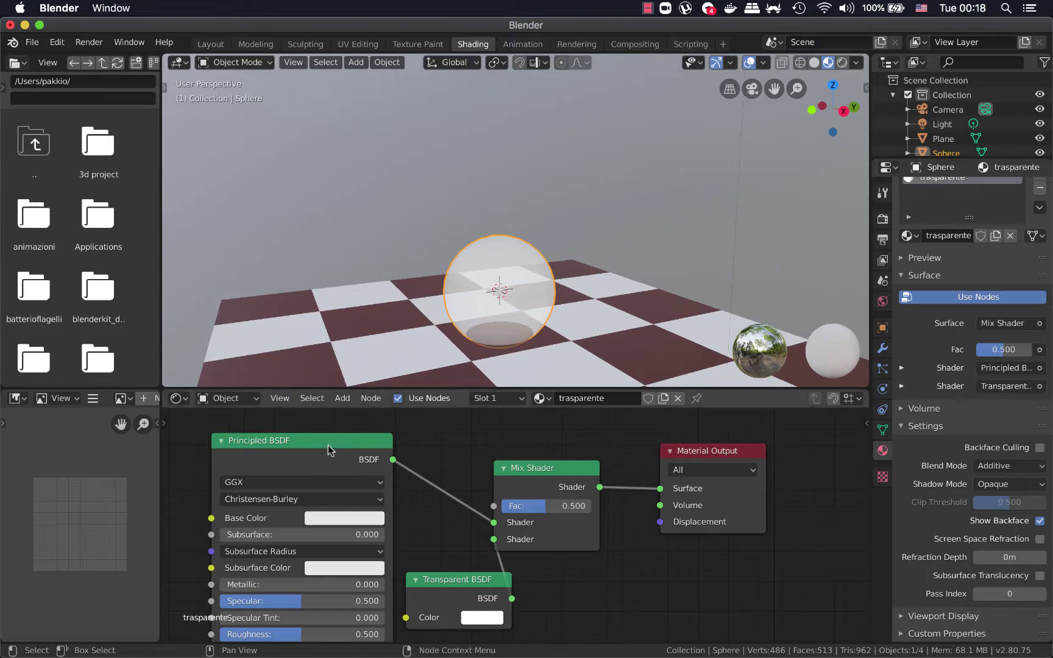
Step: Raise the Principled BSDF Metallic value to 0.930
{"action": "left_click_drag", "start_coordinate": [329, 445], "coordinate": [313, 435]}
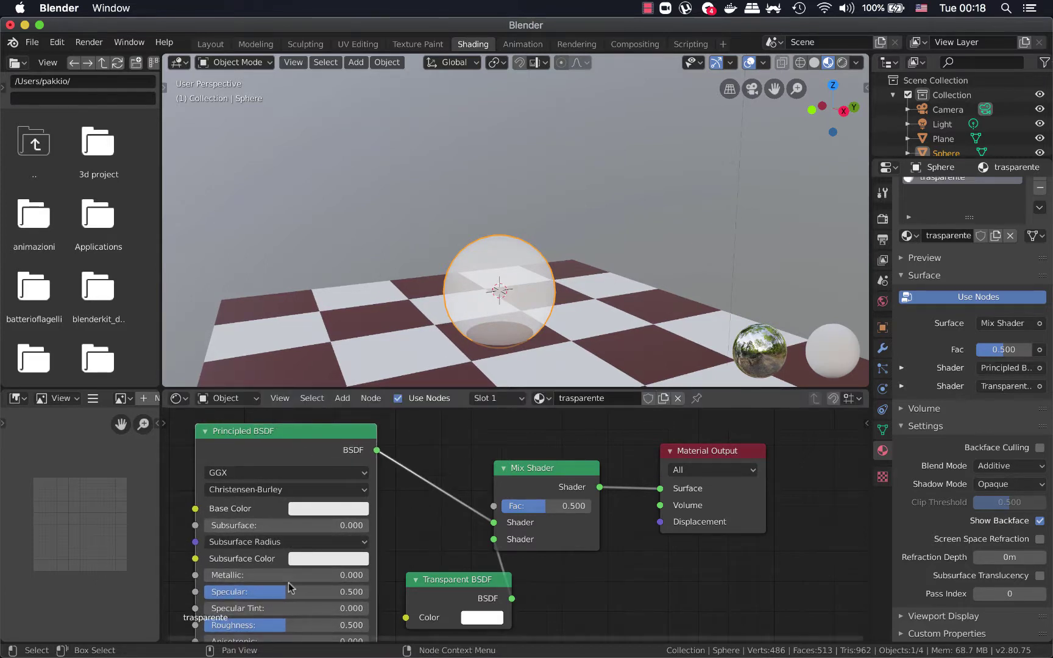
{"action": "left_click_drag", "start_coordinate": [210, 576], "coordinate": [340, 576]}
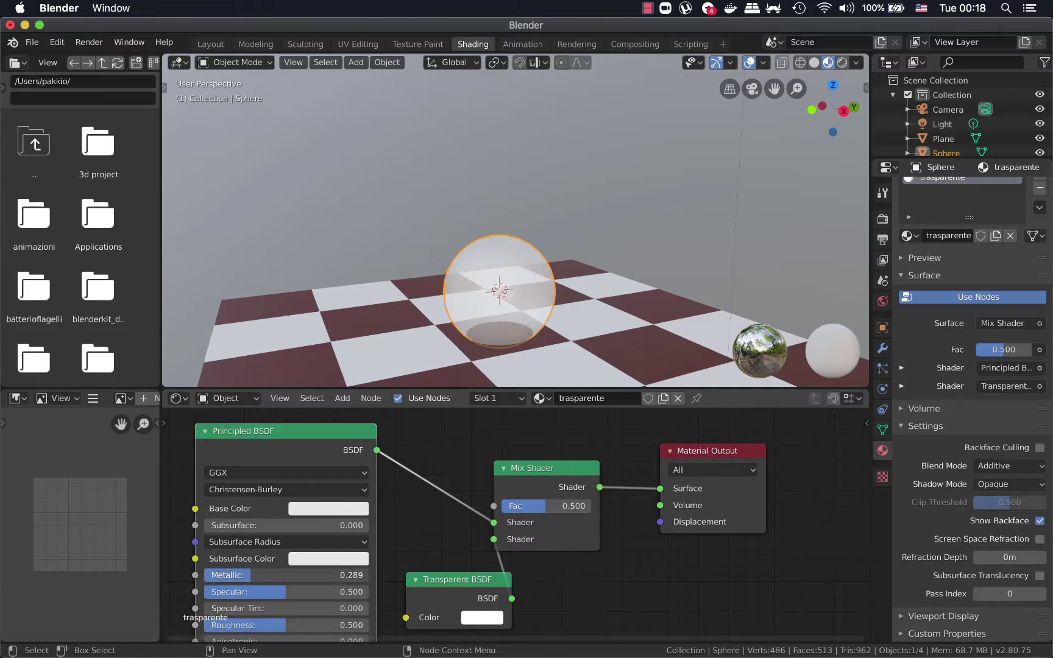
{"action": "left_click_drag", "start_coordinate": [348, 575], "coordinate": [349, 575]}
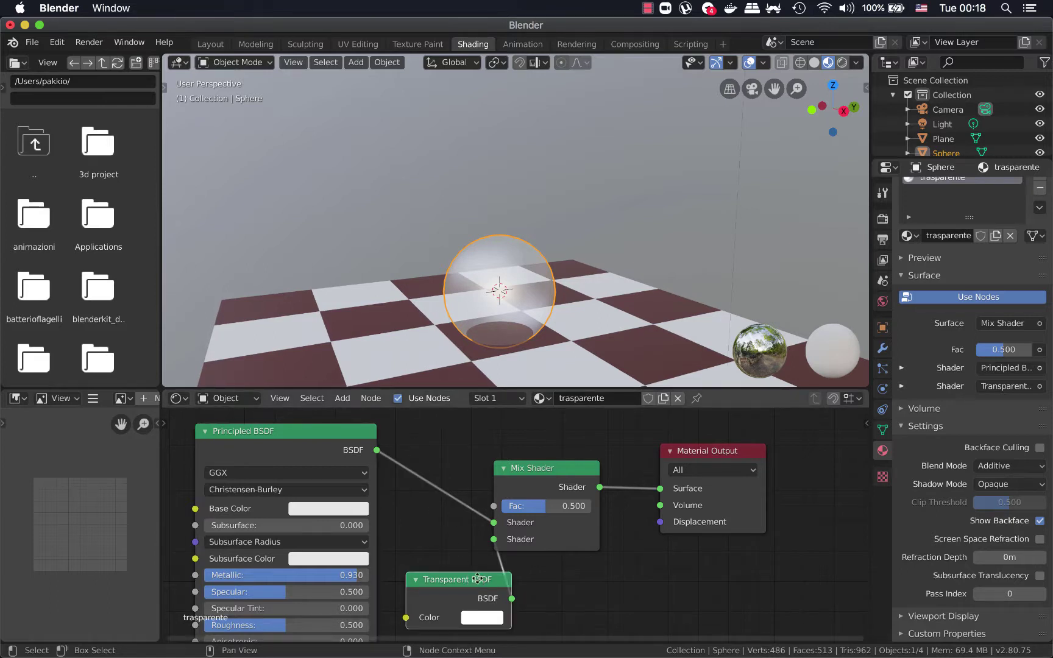
Step: Spread out the Transparent BSDF, Mix Shader and Material Output nodes to the right
{"action": "left_click_drag", "start_coordinate": [481, 585], "coordinate": [460, 575]}
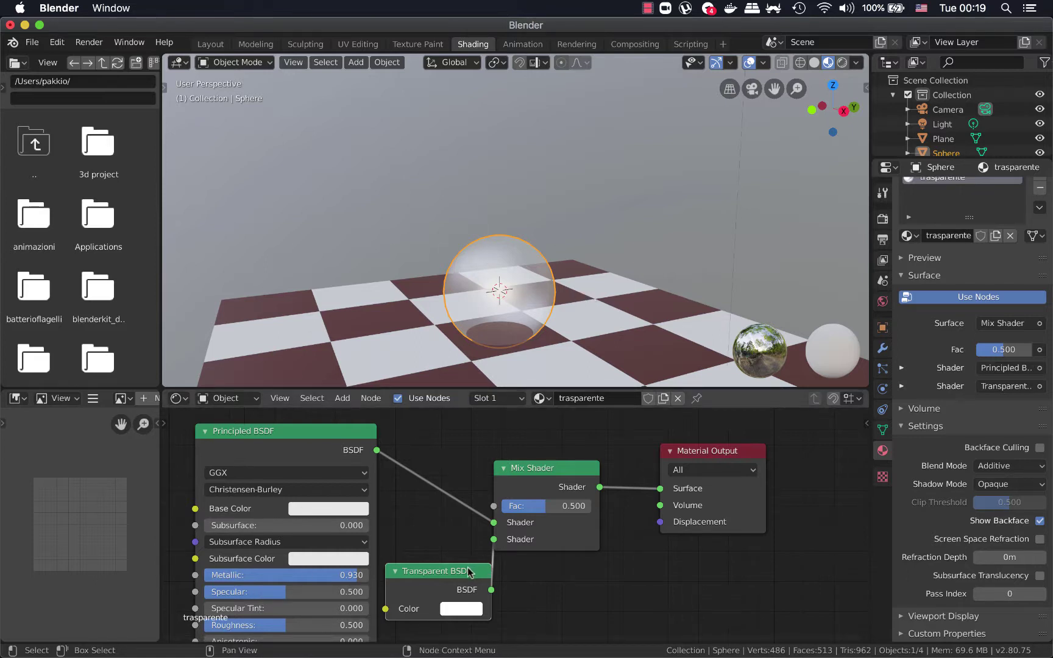
{"action": "mouse_move", "coordinate": [468, 568]}
{"action": "left_mouse_down"}
{"action": "mouse_move", "coordinate": [446, 553]}
{"action": "mouse_move", "coordinate": [461, 566]}
{"action": "left_mouse_up"}
{"action": "left_click_drag", "start_coordinate": [582, 474], "coordinate": [605, 467]}
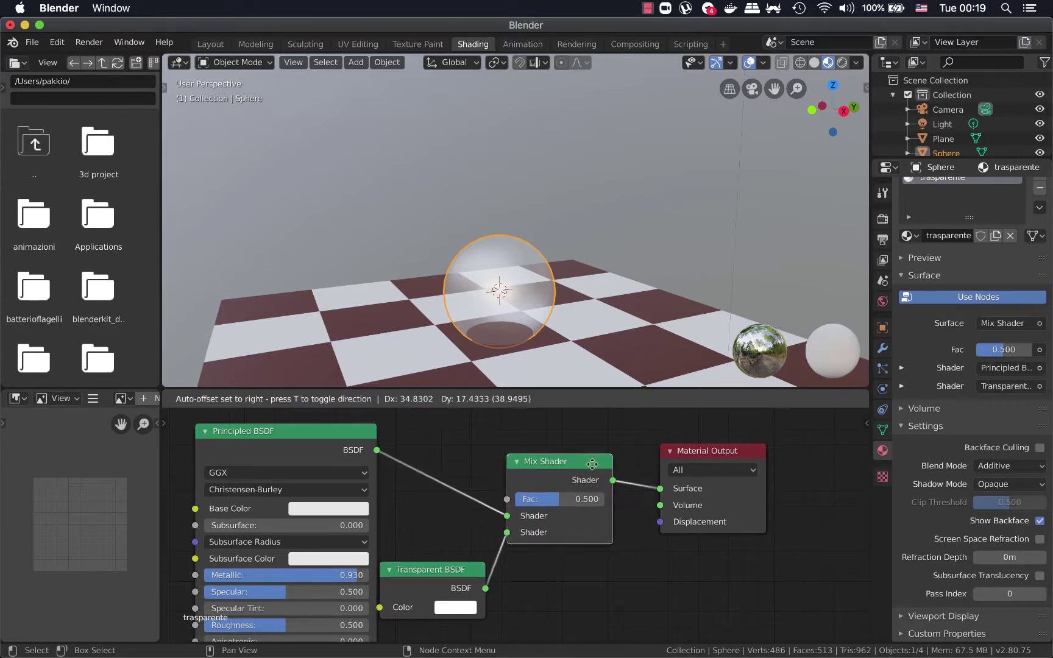
{"action": "left_click_drag", "start_coordinate": [707, 471], "coordinate": [805, 474]}
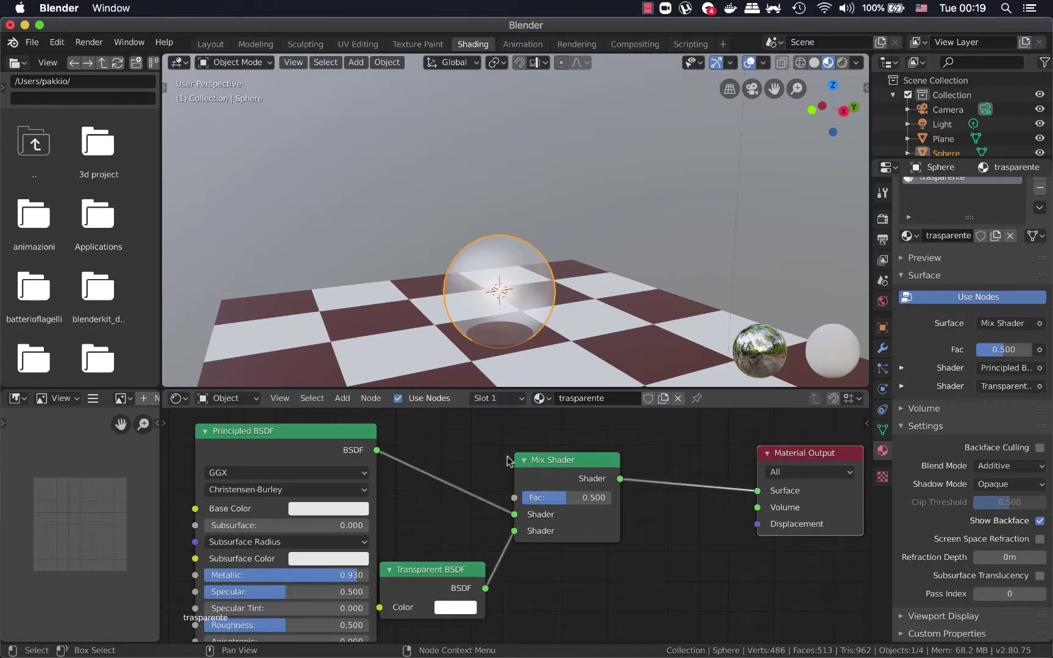
{"action": "left_click_drag", "start_coordinate": [571, 457], "coordinate": [632, 457]}
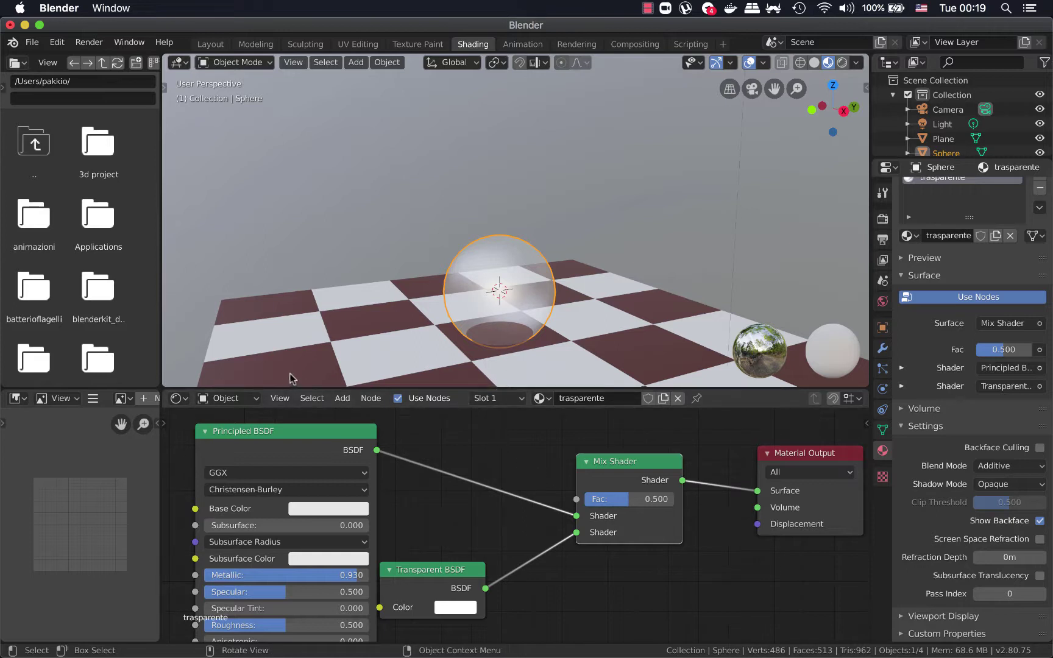
Step: Add a Fresnel node (IOR 1.450) driving Mix Shader Fac, keeping Principled BSDF in the first Shader input
{"action": "left_click", "coordinate": [342, 403]}
{"action": "left_click", "coordinate": [354, 411]}
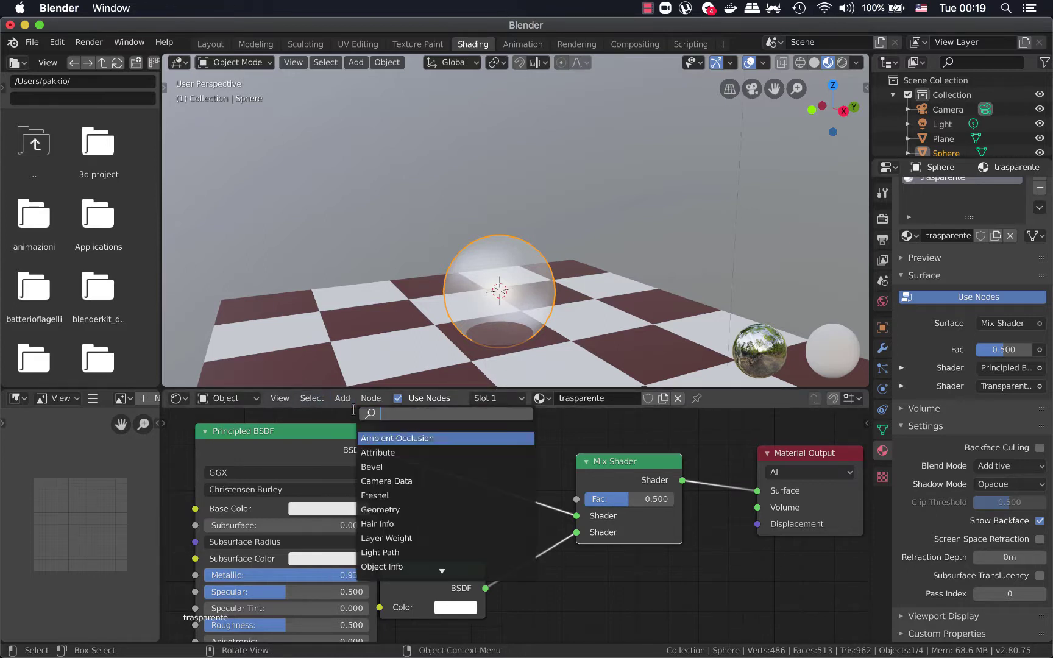
{"action": "type", "text": "fresnel"}
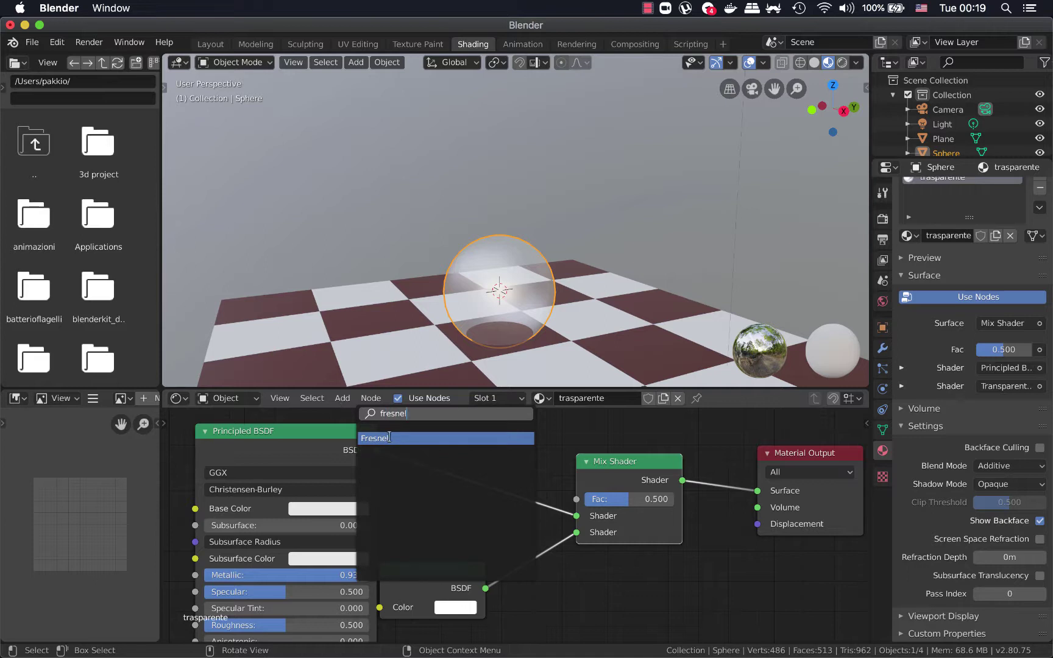
{"action": "left_click", "coordinate": [389, 437]}
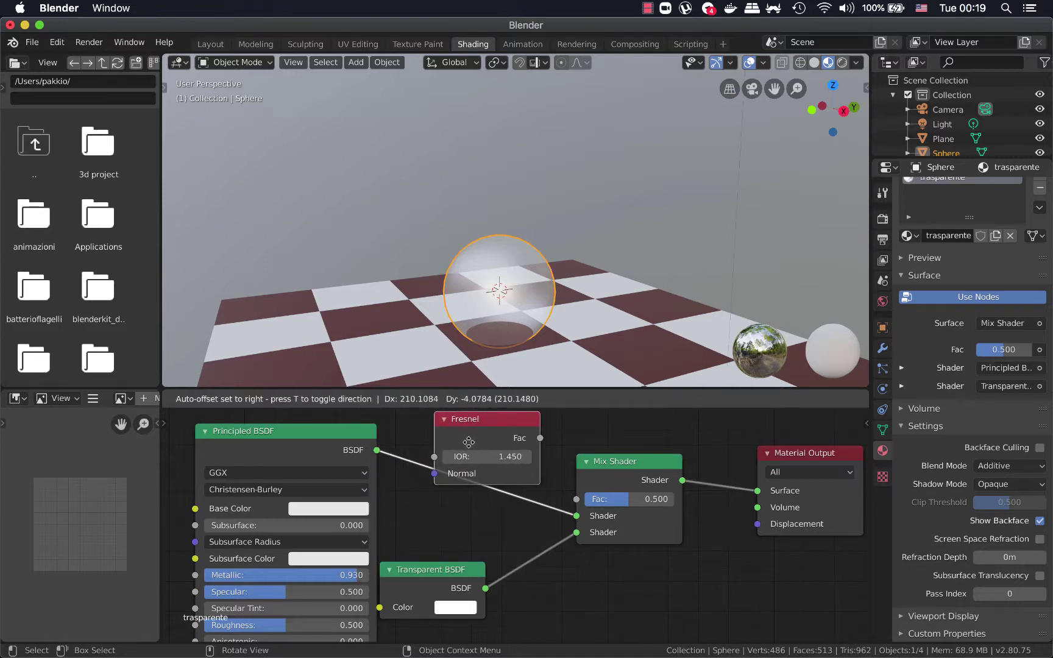
{"action": "left_click", "coordinate": [532, 450]}
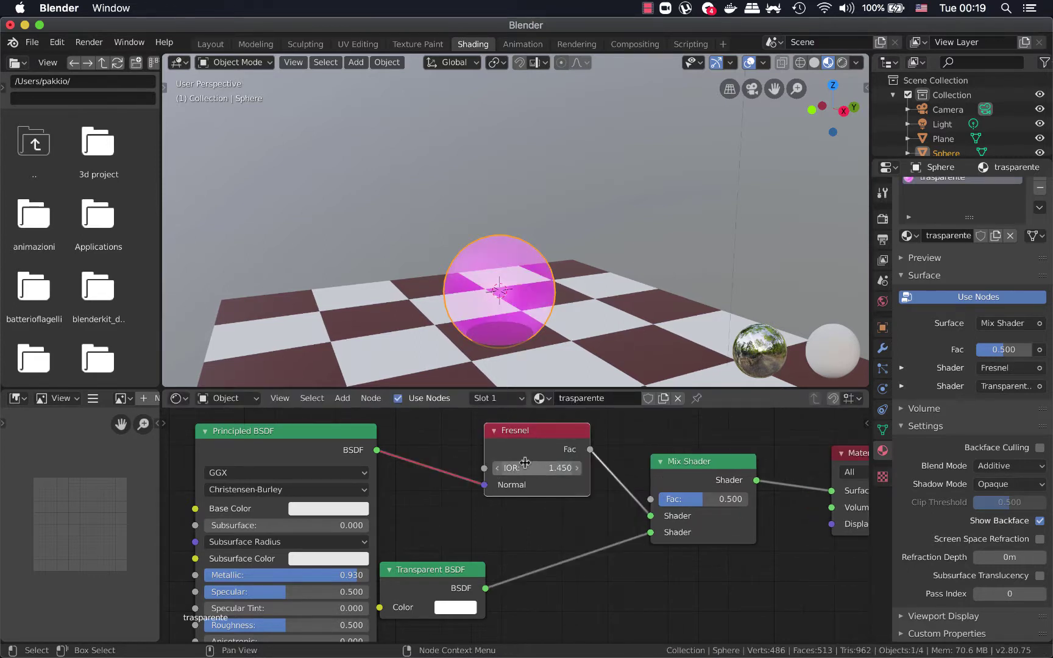
{"action": "left_click_drag", "start_coordinate": [485, 486], "coordinate": [651, 519]}
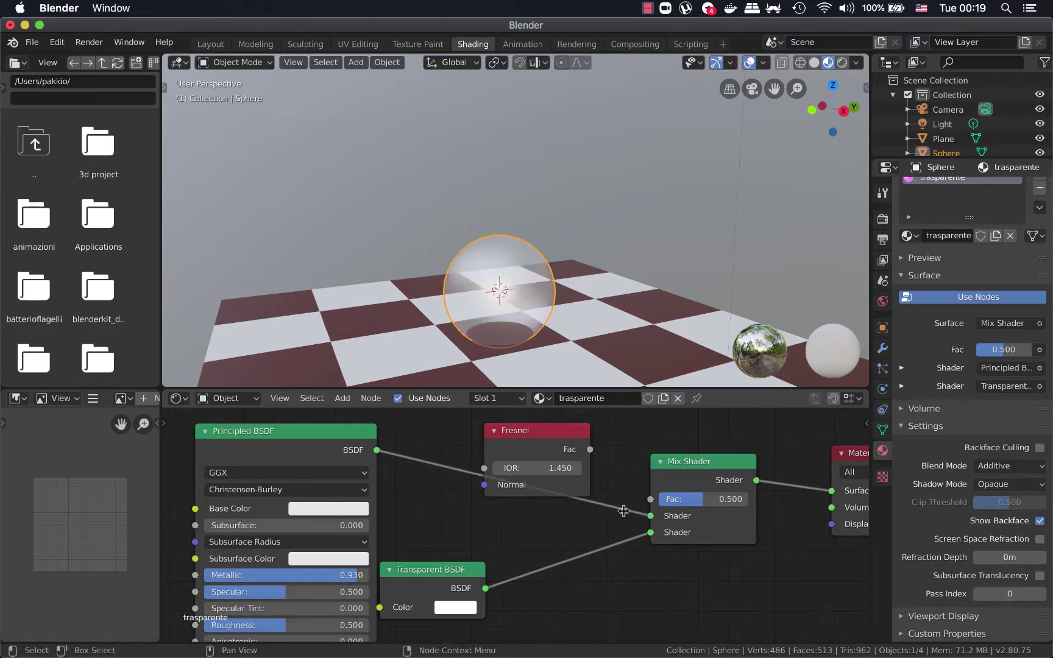
{"action": "left_click_drag", "start_coordinate": [590, 449], "coordinate": [650, 499]}
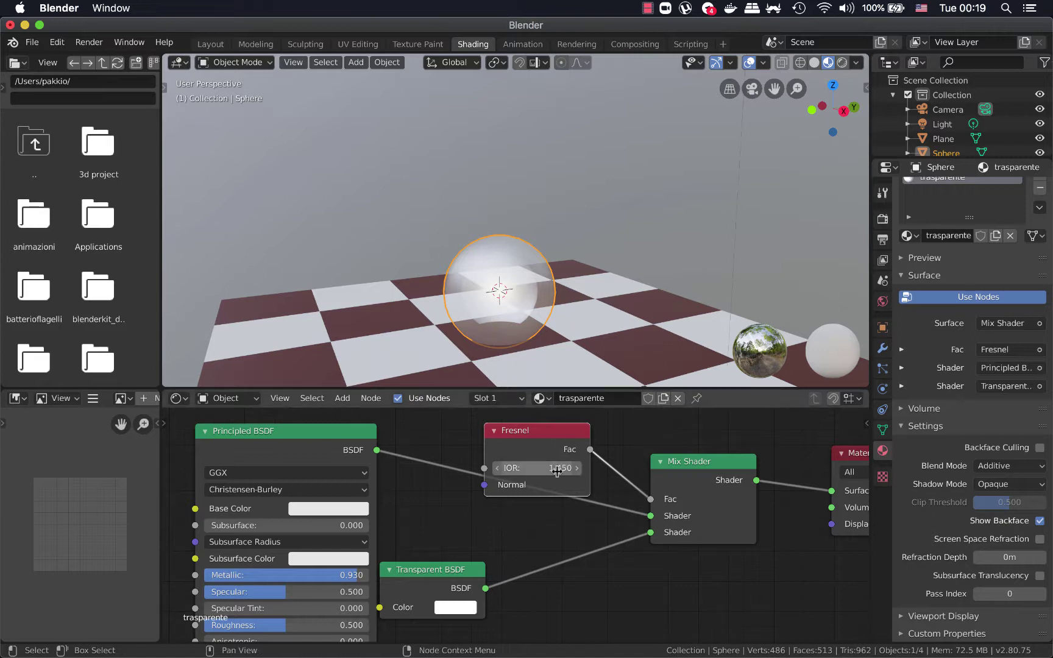
Step: Set the Fresnel IOR to 1.25, then lower it to 0.850
{"action": "left_click", "coordinate": [577, 470]}
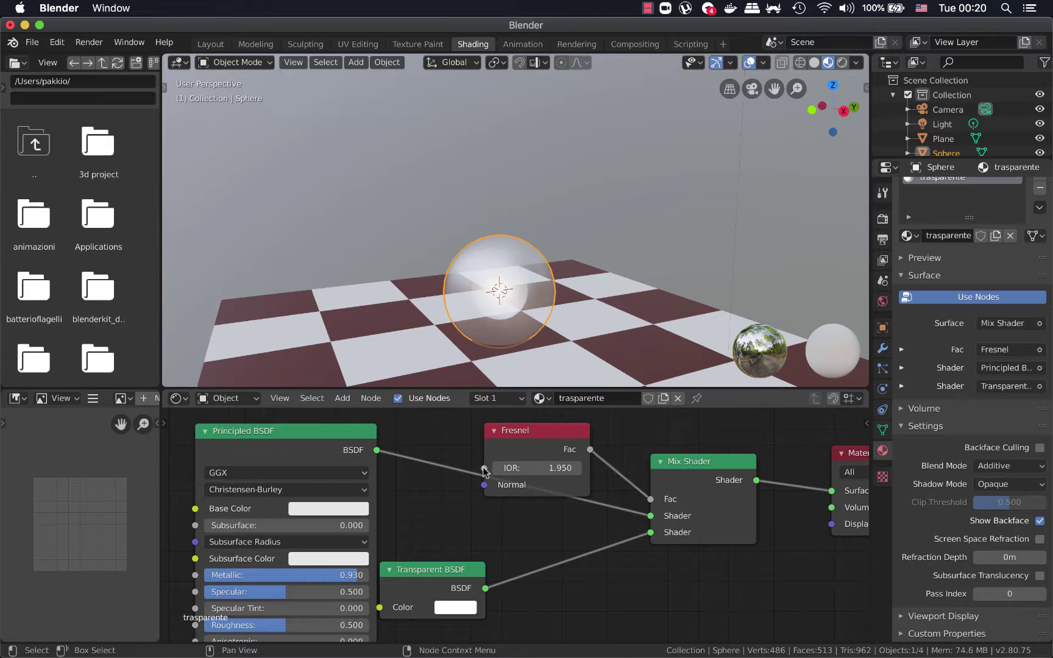
{"action": "left_click", "coordinate": [536, 468]}
{"action": "type", "text": "1.25"}
{"action": "key", "text": "Return"}
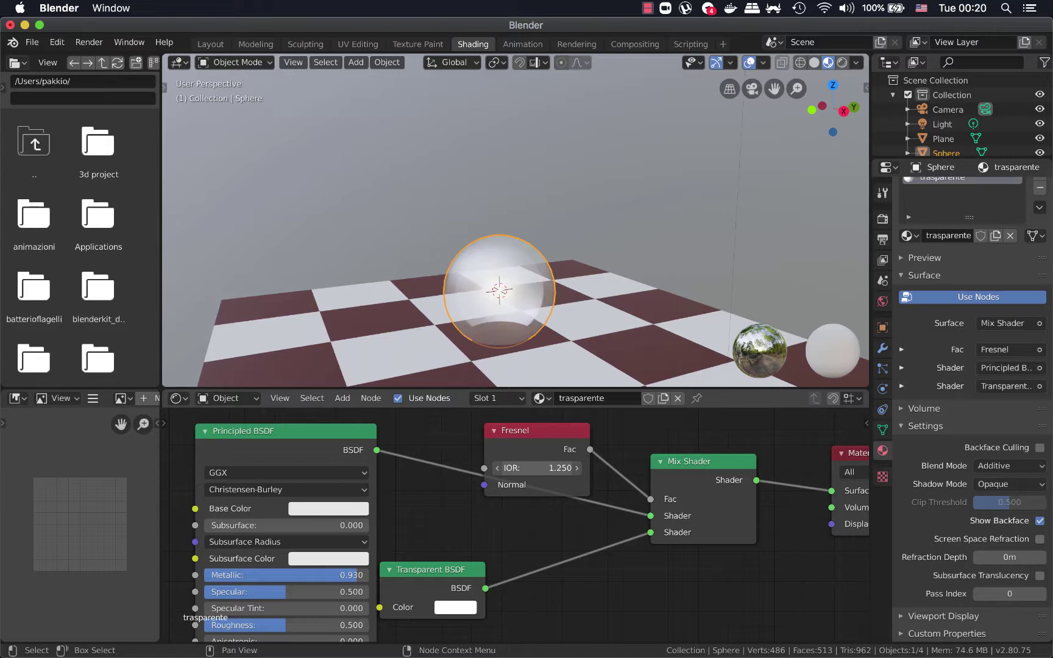
{"action": "left_click_drag", "start_coordinate": [537, 469], "coordinate": [518, 468]}
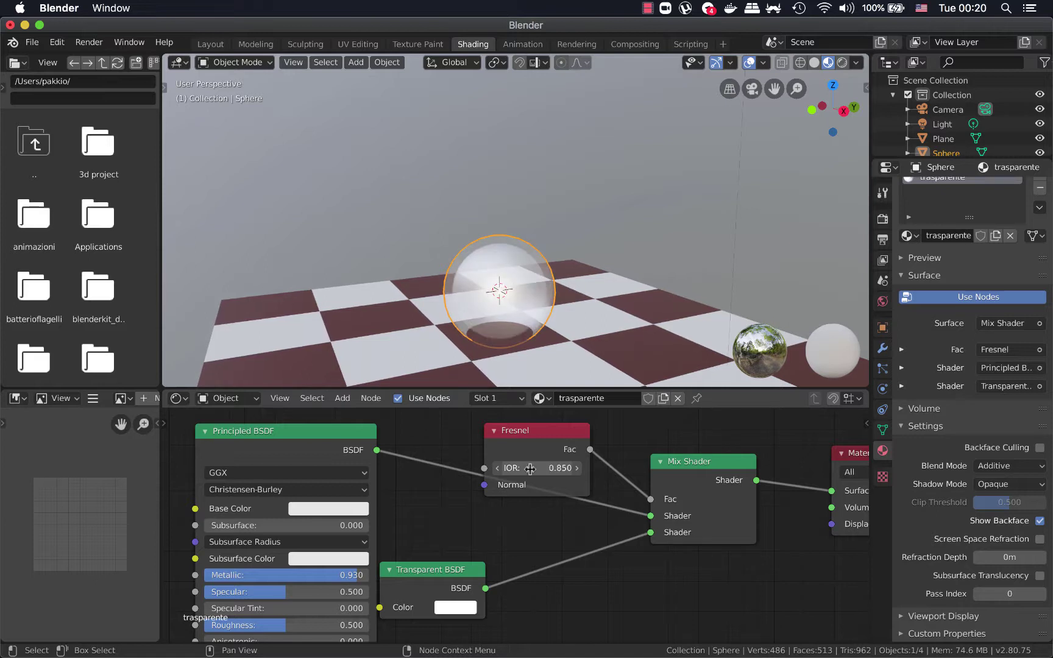
{"action": "scroll", "coordinate": [547, 239], "scroll_direction": "up", "scroll_amount": 2}
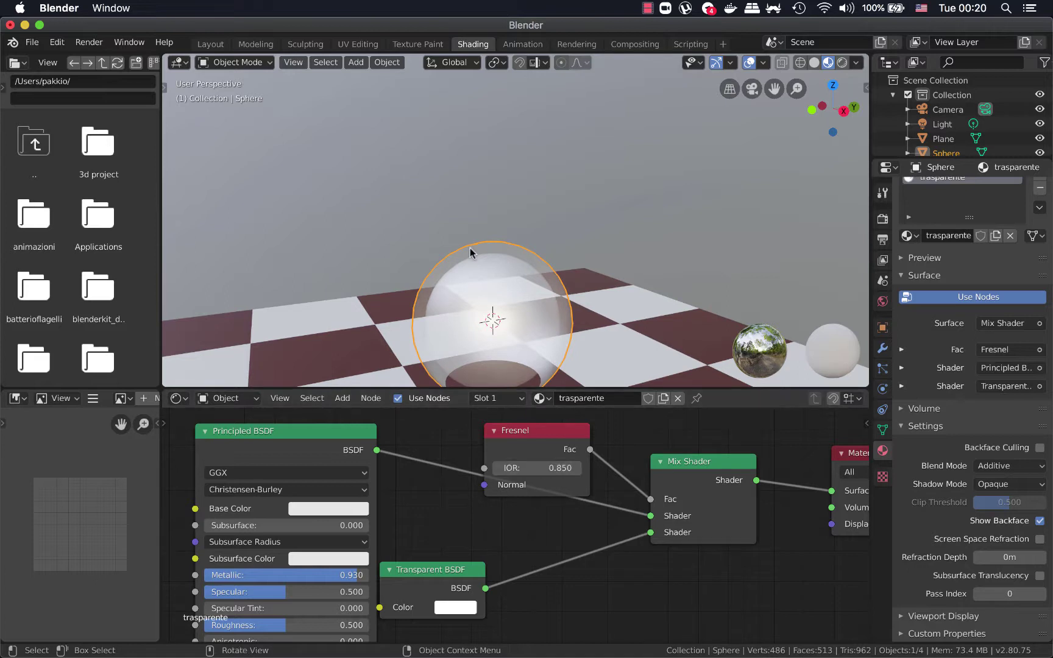
{"action": "scroll", "coordinate": [465, 299], "scroll_direction": "down", "scroll_amount": 2}
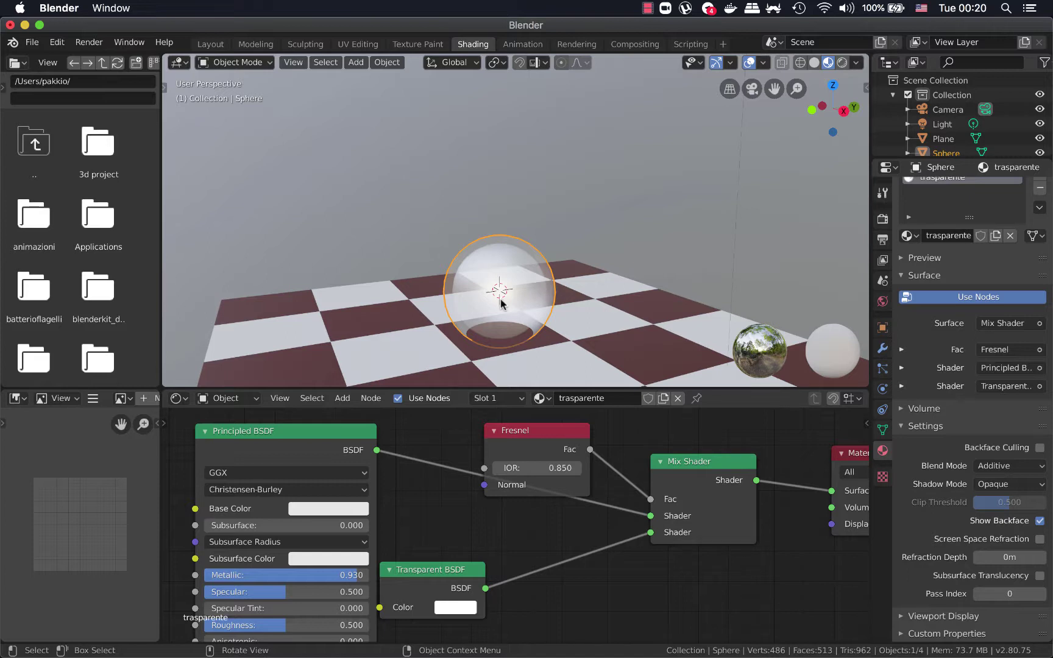
Step: Lift the sphere slightly along Z, then reposition the Fresnel node and enlarge the node editor
{"action": "key", "text": "g"}
{"action": "key", "text": "z"}
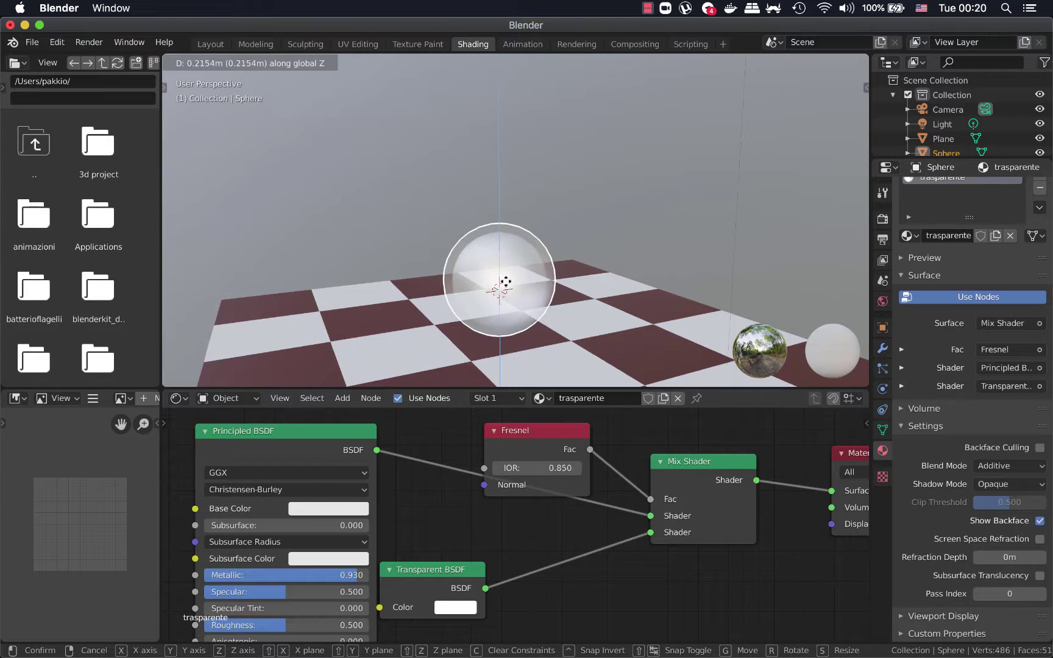
{"action": "left_click", "coordinate": [509, 285]}
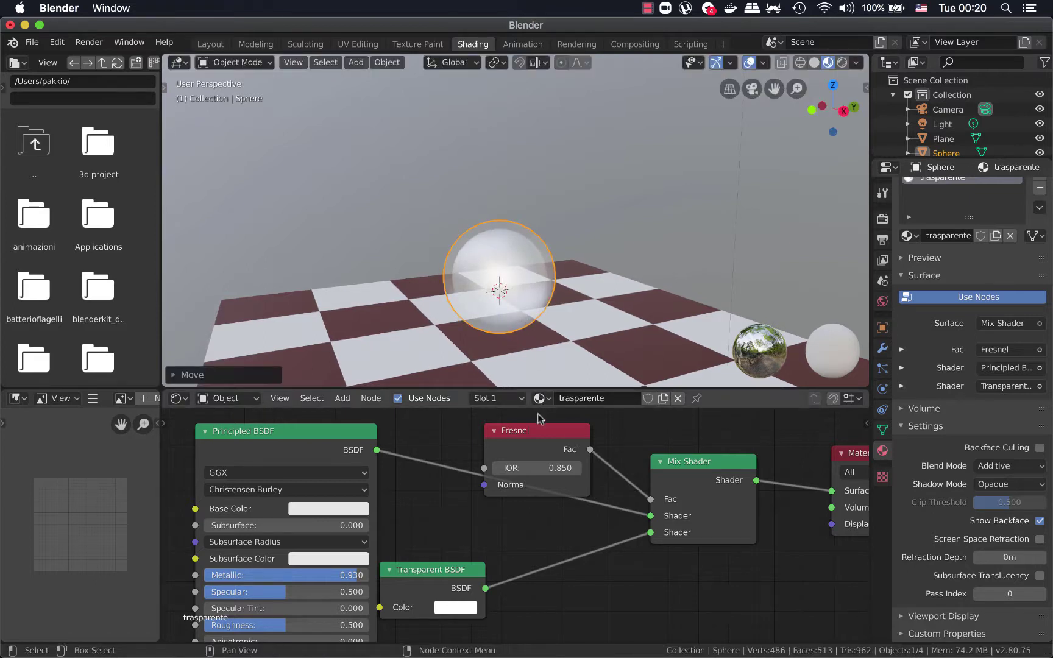
{"action": "left_click_drag", "start_coordinate": [536, 429], "coordinate": [550, 406]}
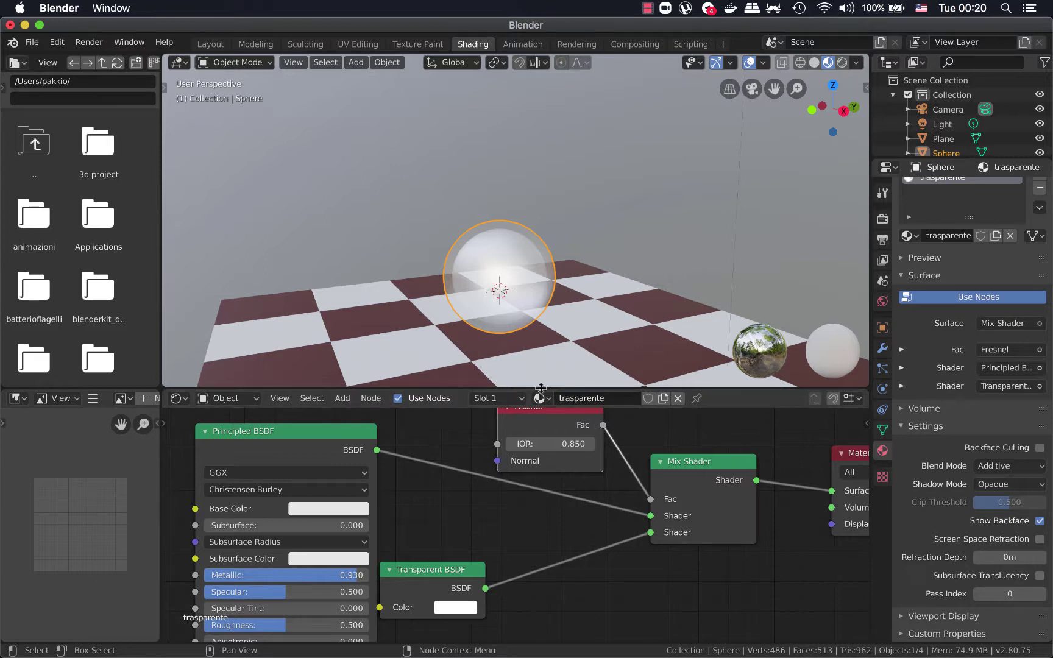
{"action": "left_click_drag", "start_coordinate": [540, 385], "coordinate": [540, 330]}
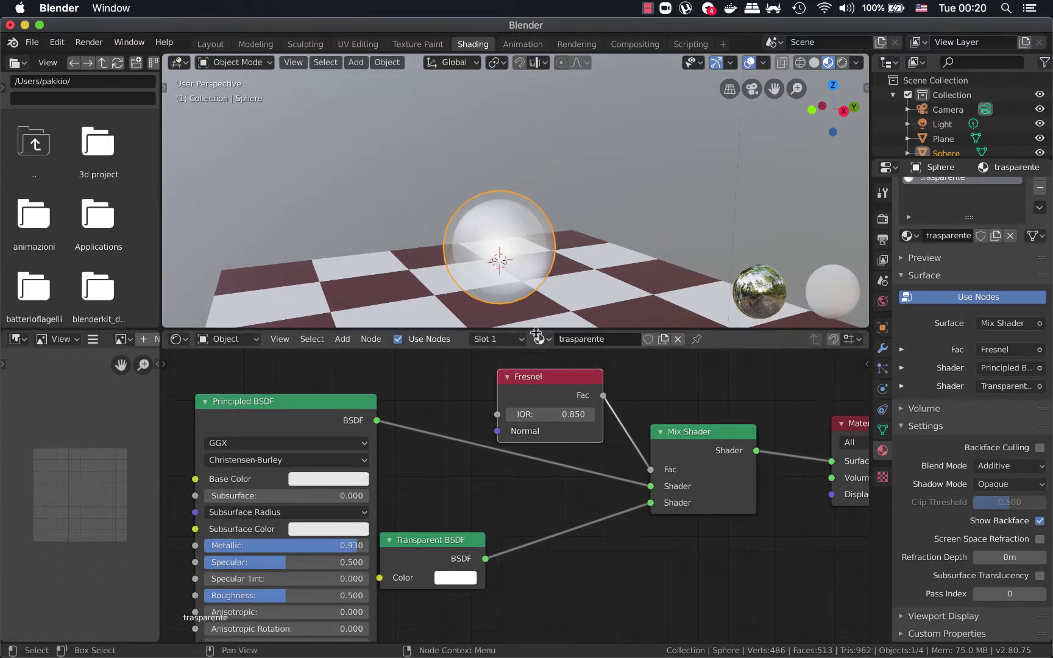
Step: Keep the Background world shader and drive its Color with an Environment Texture
{"action": "left_click", "coordinate": [883, 301]}
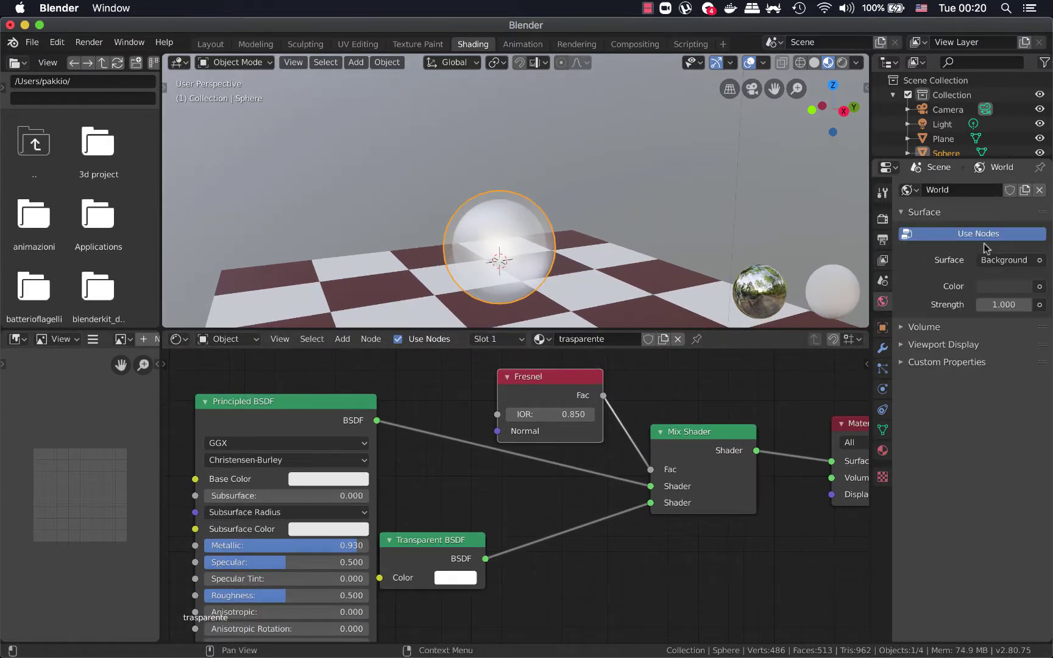
{"action": "left_click", "coordinate": [1009, 259]}
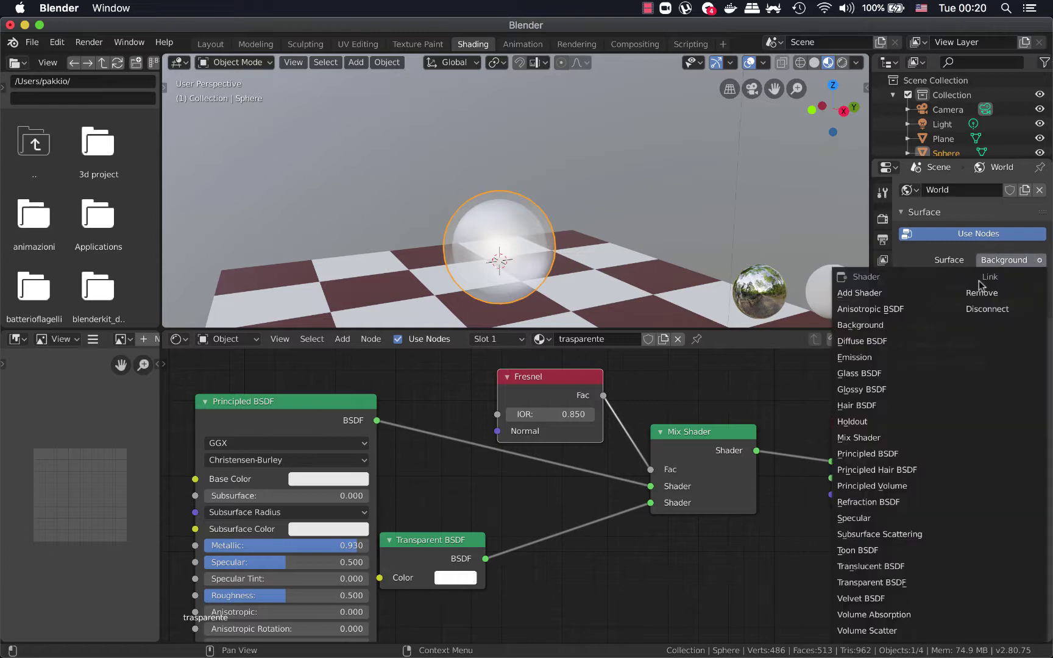
{"action": "left_click", "coordinate": [997, 261]}
{"action": "left_click", "coordinate": [952, 256]}
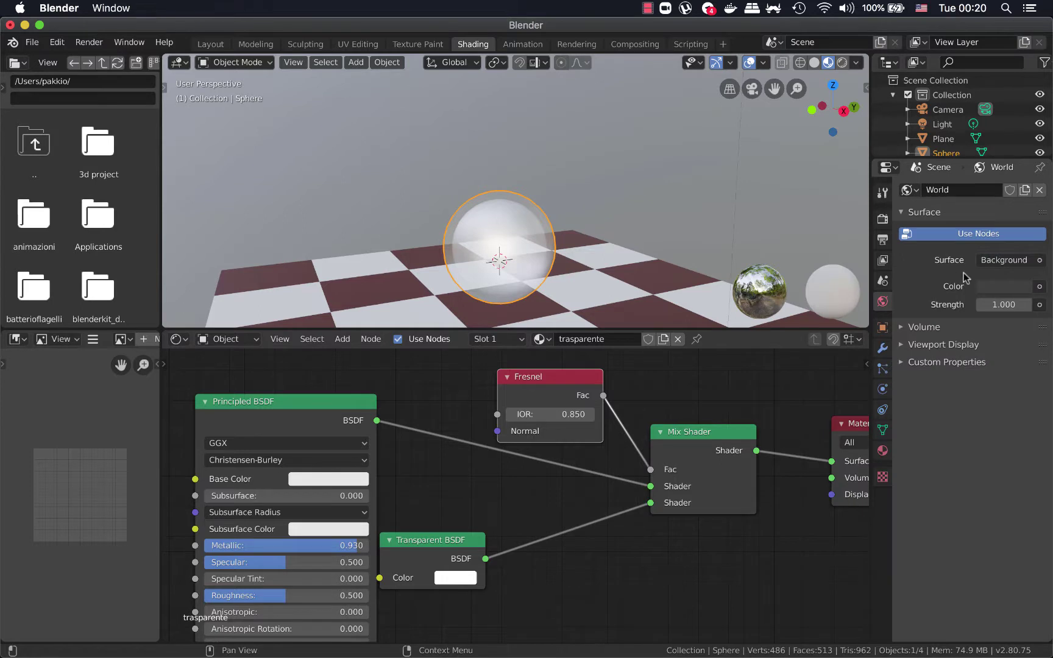
{"action": "left_click", "coordinate": [1040, 263]}
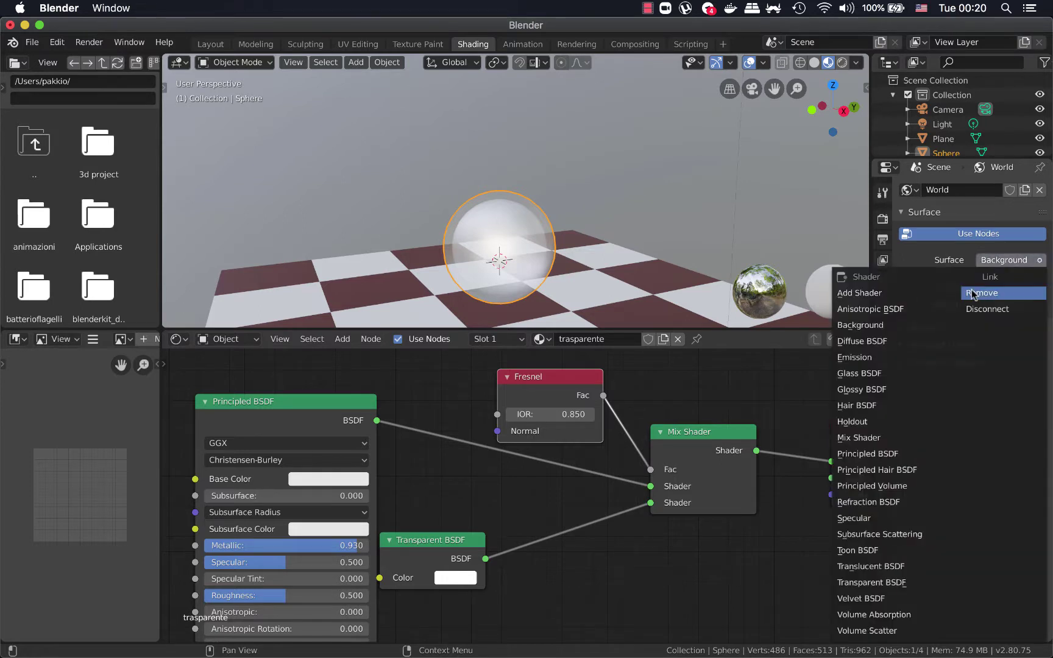
{"action": "left_click", "coordinate": [900, 325]}
{"action": "left_click", "coordinate": [1040, 287]}
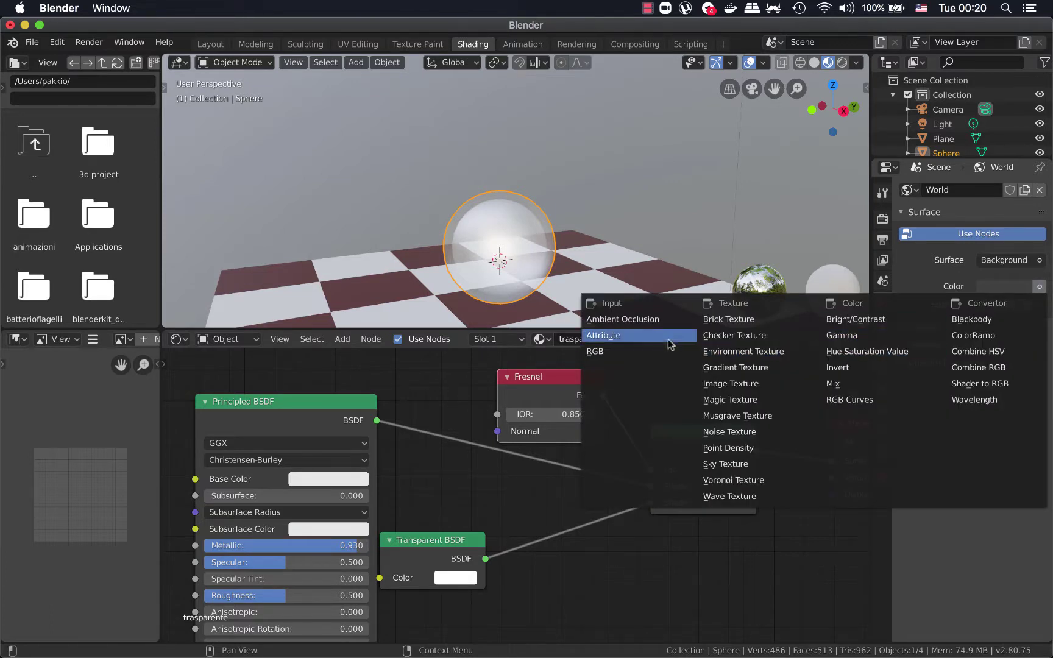
{"action": "left_click", "coordinate": [730, 352]}
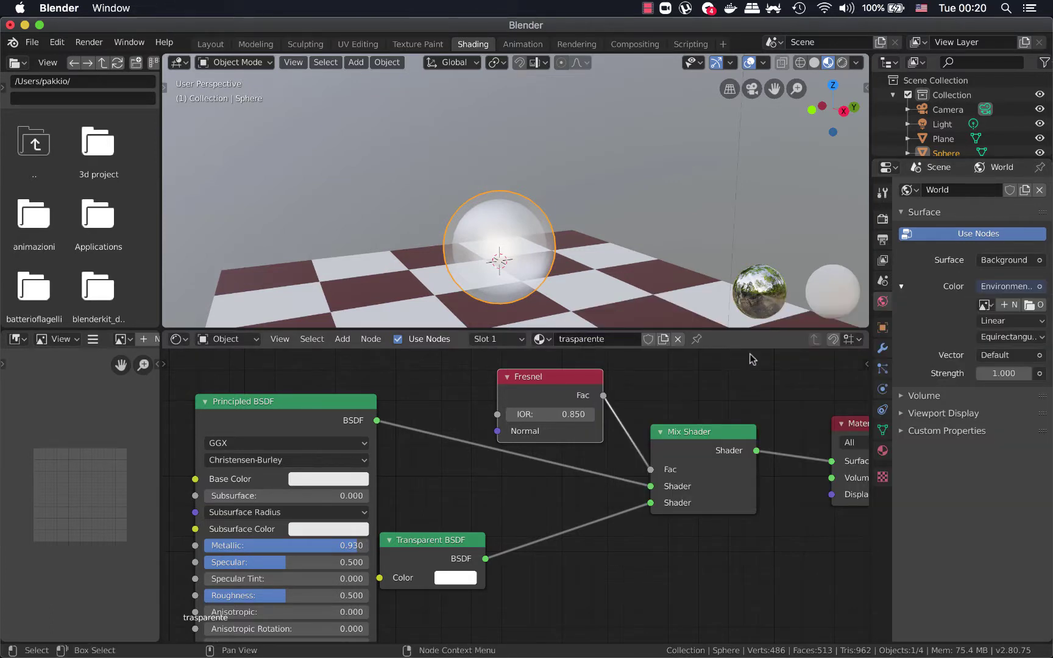
Step: Load evening_road_01.jpg from the Desktop into the world Environment Texture
{"action": "left_click", "coordinate": [1028, 305]}
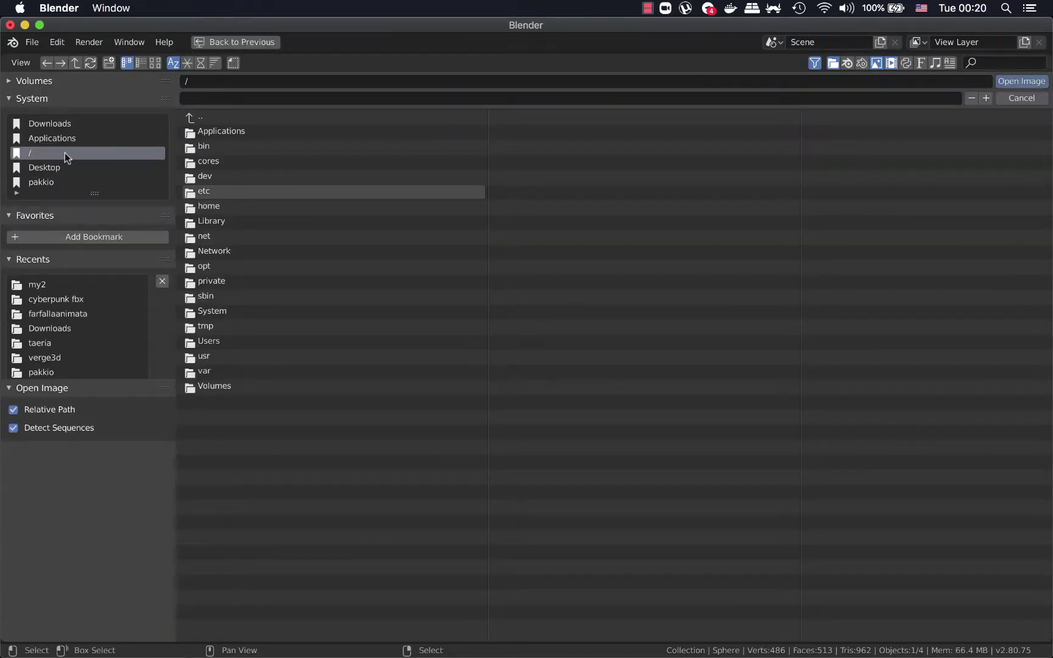
{"action": "left_click", "coordinate": [59, 168]}
{"action": "left_click", "coordinate": [251, 145]}
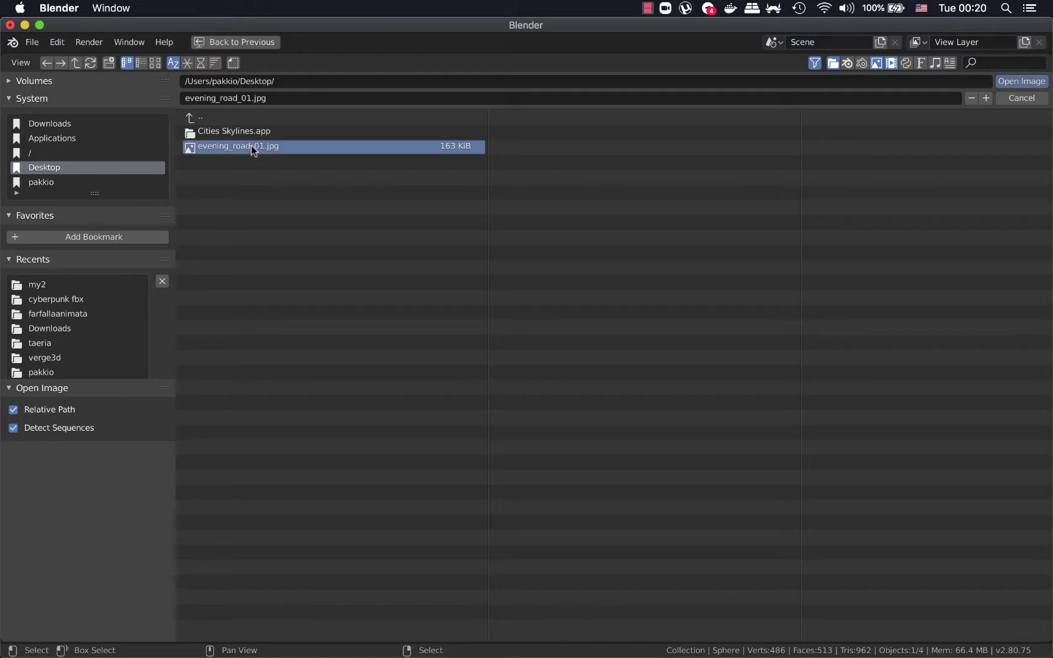
{"action": "double_click", "coordinate": [251, 145]}
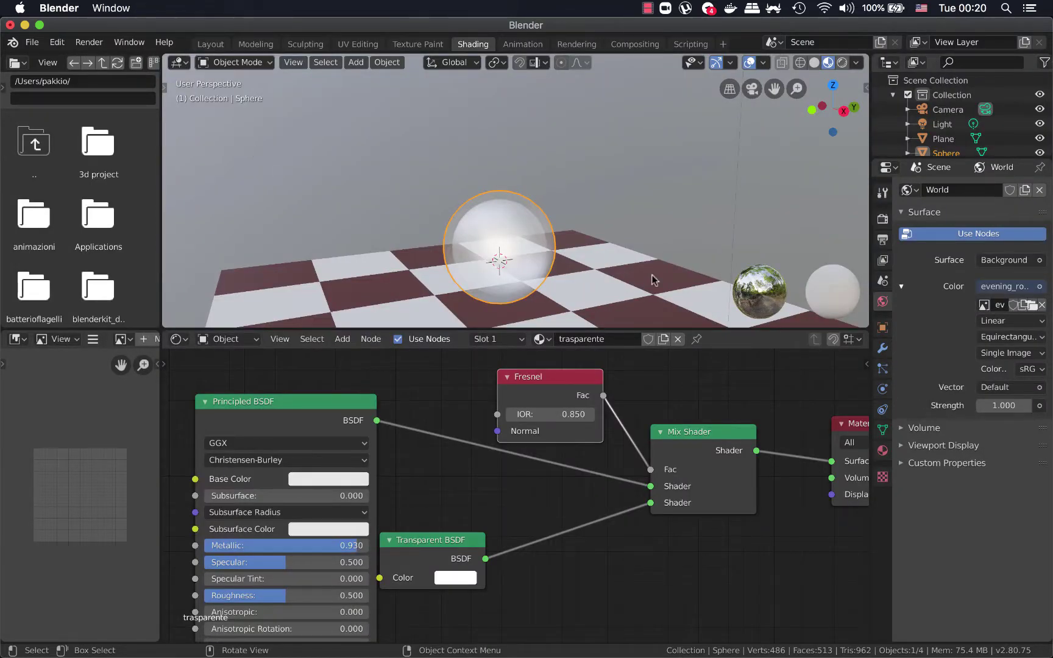
Step: Preview the sphere in Rendered shading against the road scenery
{"action": "left_click", "coordinate": [842, 63]}
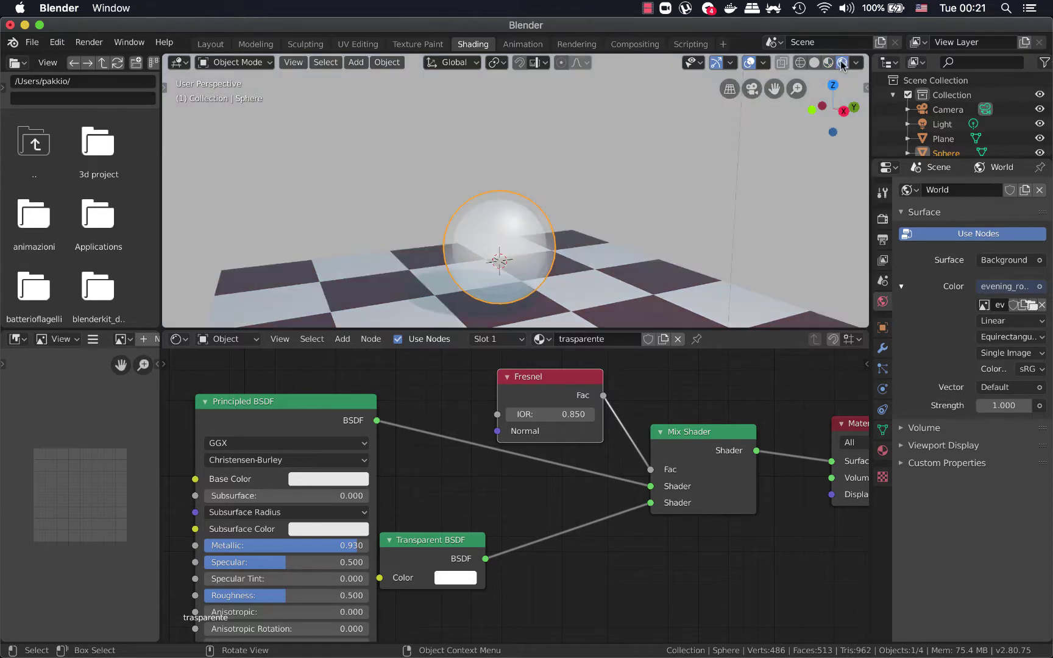
{"action": "mouse_move", "coordinate": [601, 262]}
{"action": "middle_mouse_down"}
{"action": "mouse_move", "coordinate": [645, 264]}
{"action": "mouse_move", "coordinate": [635, 245]}
{"action": "mouse_move", "coordinate": [623, 264]}
{"action": "mouse_move", "coordinate": [581, 269]}
{"action": "middle_mouse_up"}
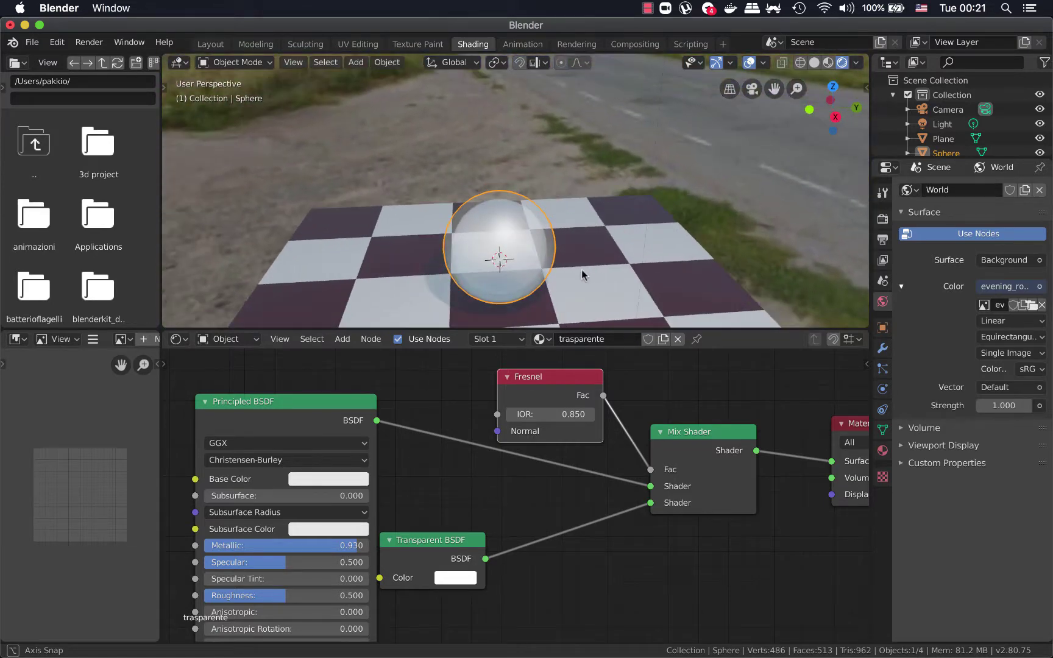
{"action": "scroll", "coordinate": [539, 280], "scroll_direction": "down", "scroll_amount": 2}
Step: Reposition the Principled BSDF node and lower its Metallic to 0.905
{"action": "scroll", "coordinate": [535, 279], "scroll_direction": "down", "scroll_amount": 1}
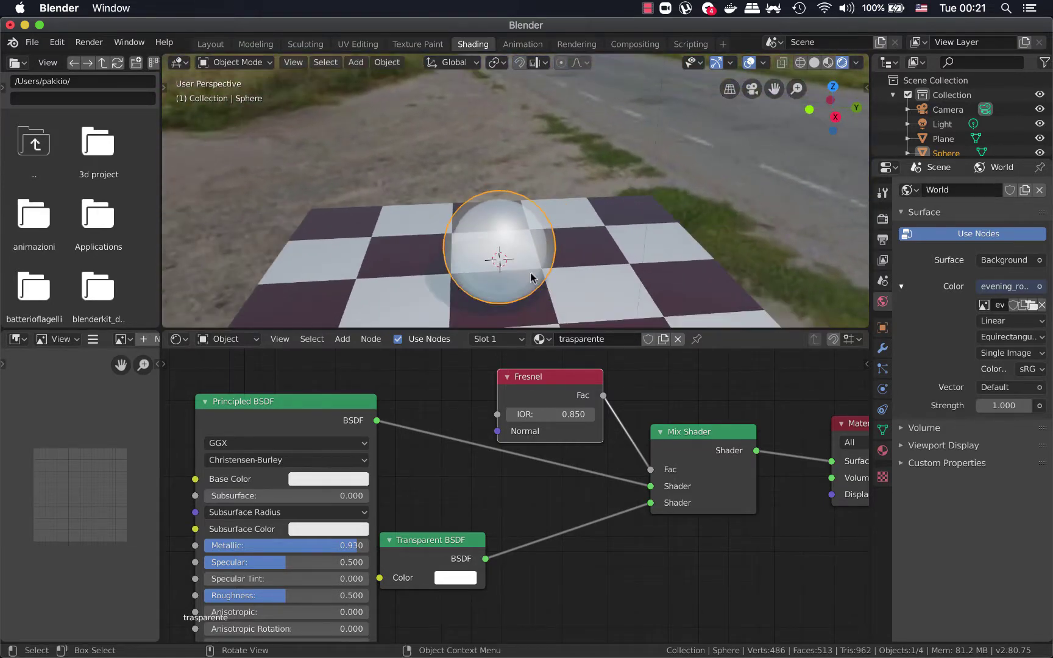
{"action": "mouse_move", "coordinate": [473, 258]}
{"action": "middle_mouse_down"}
{"action": "mouse_move", "coordinate": [488, 253]}
{"action": "mouse_move", "coordinate": [475, 262]}
{"action": "middle_mouse_up"}
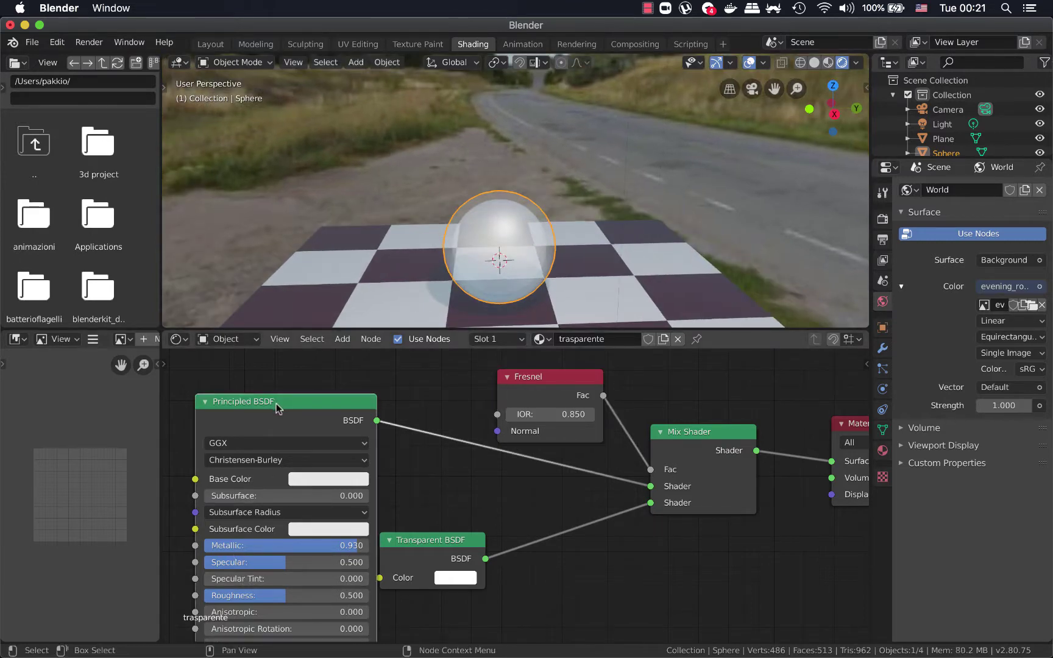
{"action": "left_click_drag", "start_coordinate": [276, 403], "coordinate": [265, 390]}
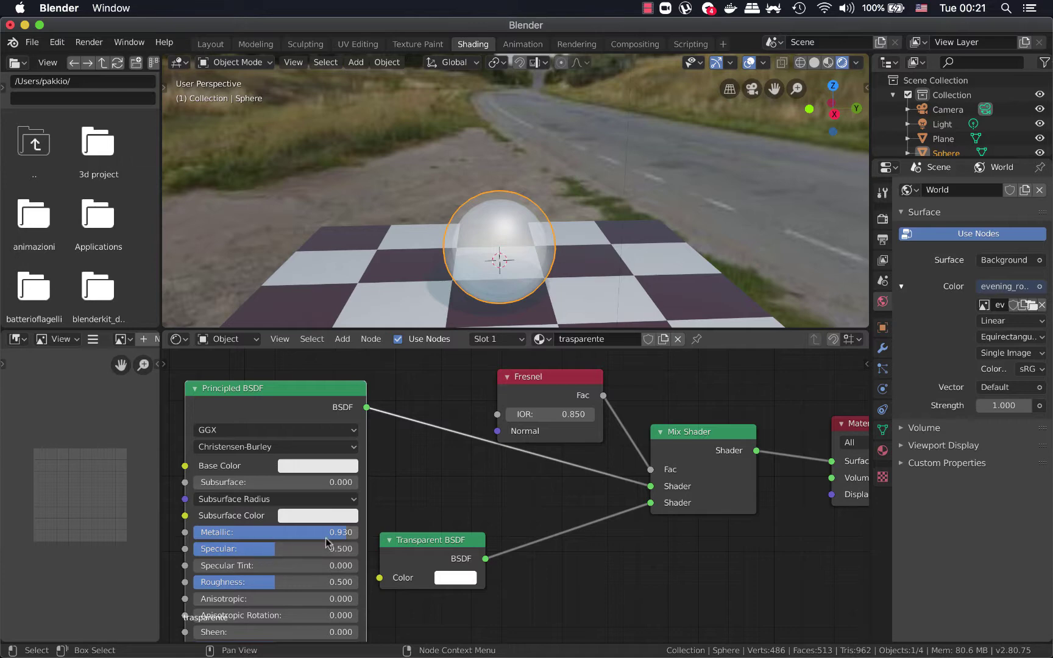
{"action": "mouse_move", "coordinate": [345, 538]}
{"action": "left_mouse_down"}
{"action": "mouse_move", "coordinate": [194, 535]}
{"action": "mouse_move", "coordinate": [340, 532]}
{"action": "left_mouse_up"}
Step: Cut the Principled BSDF link, then reconnect it to the Mix Shader's first Shader input
{"action": "left_click_drag", "start_coordinate": [651, 487], "coordinate": [533, 488]}
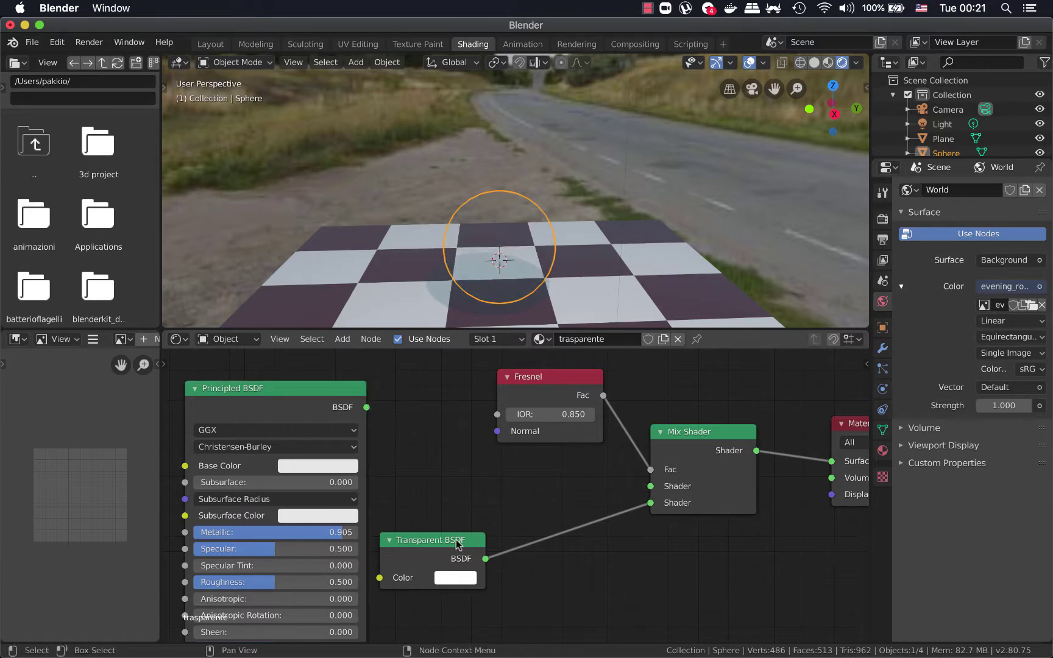
{"action": "left_click_drag", "start_coordinate": [456, 540], "coordinate": [530, 526]}
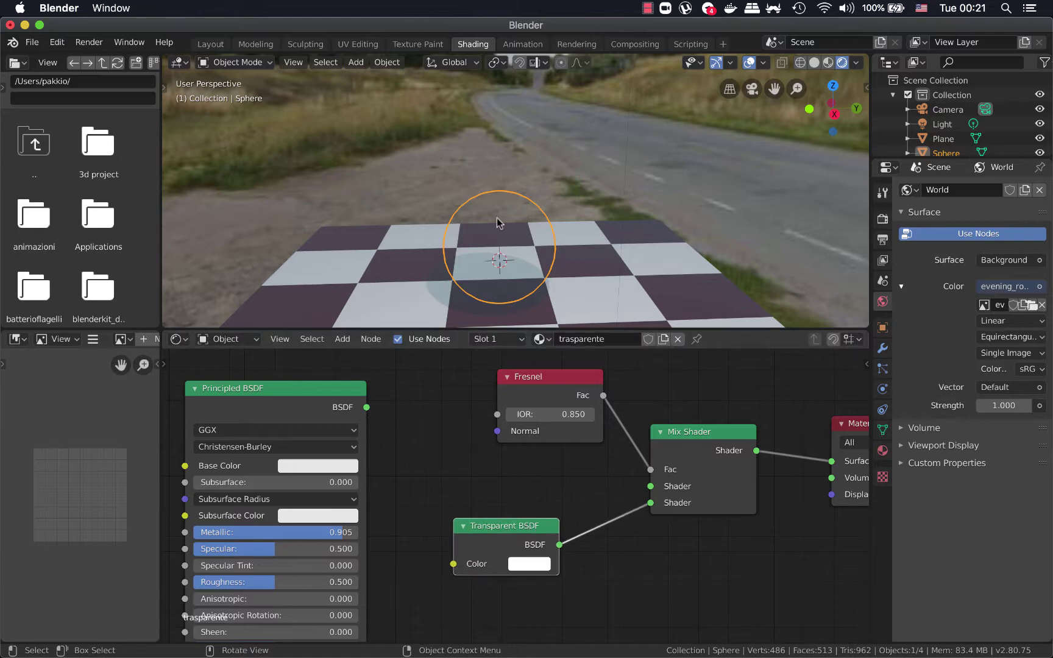
{"action": "middle_click_drag", "start_coordinate": [562, 298], "coordinate": [583, 289]}
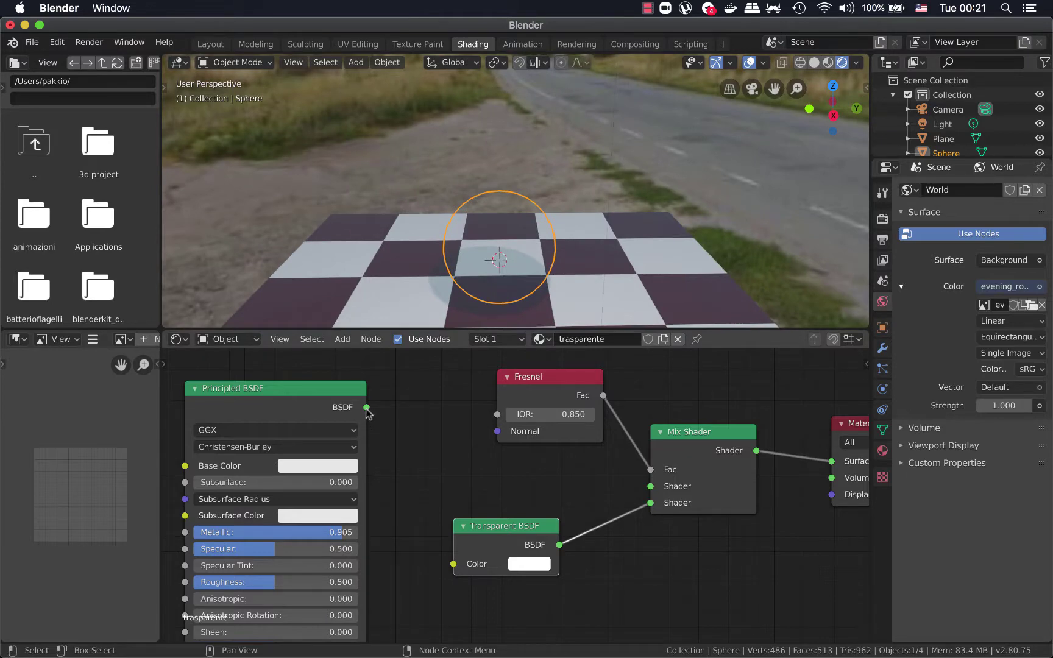
{"action": "left_click_drag", "start_coordinate": [366, 407], "coordinate": [651, 486]}
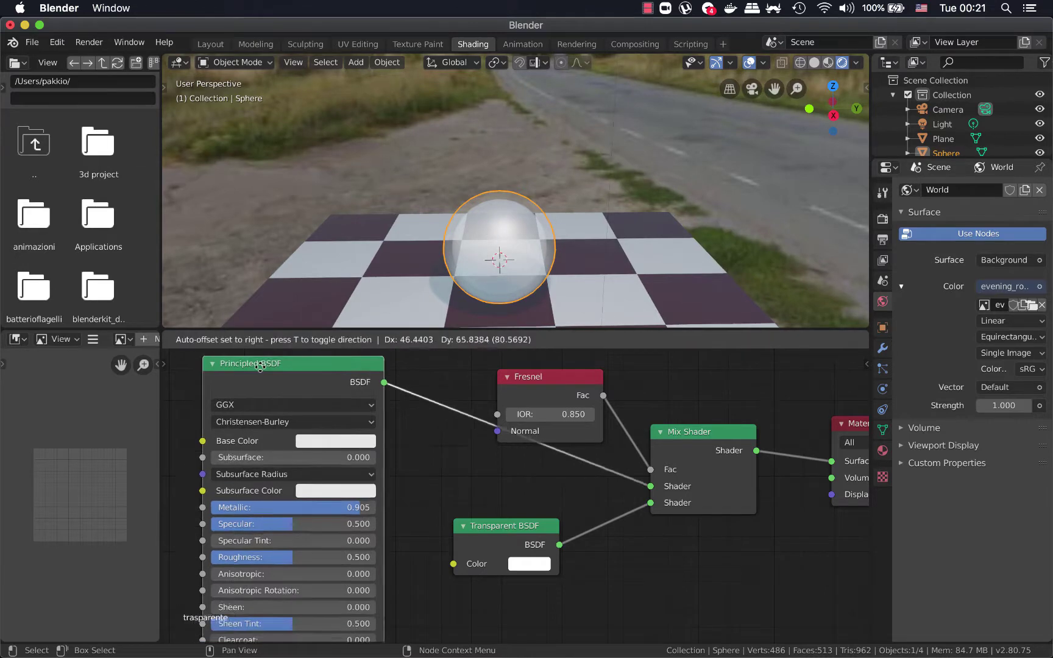
Step: Raise Principled BSDF Transmission to 0.839 and rearrange the Principled and Fresnel nodes
{"action": "scroll", "coordinate": [286, 537], "scroll_direction": "down", "scroll_amount": 2}
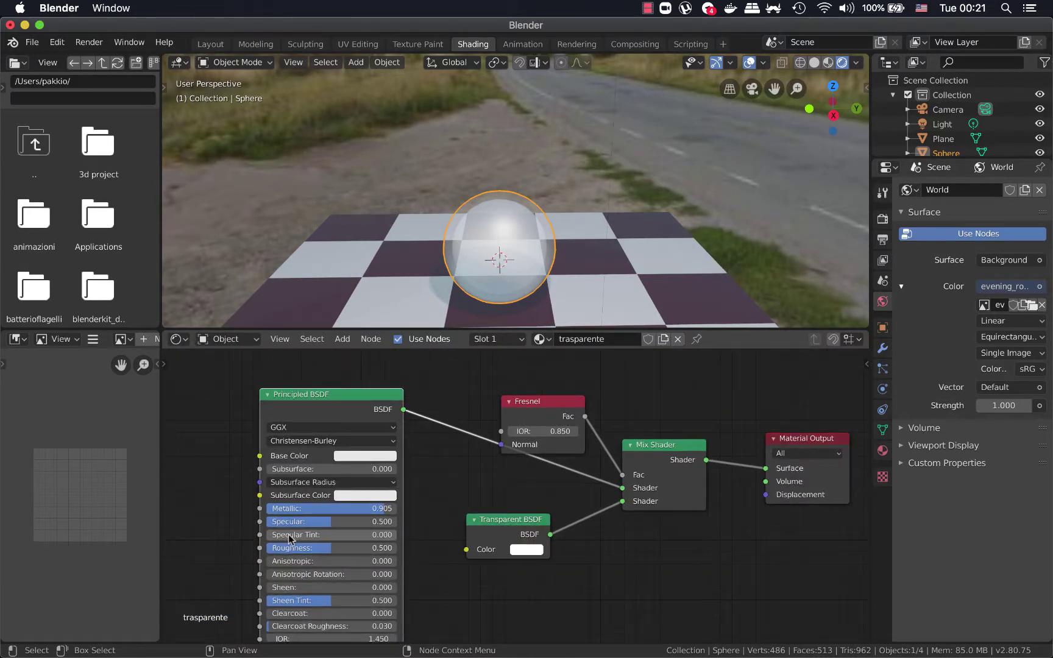
{"action": "scroll", "coordinate": [289, 538], "scroll_direction": "down", "scroll_amount": 1}
{"action": "left_click_drag", "start_coordinate": [315, 409], "coordinate": [301, 384]}
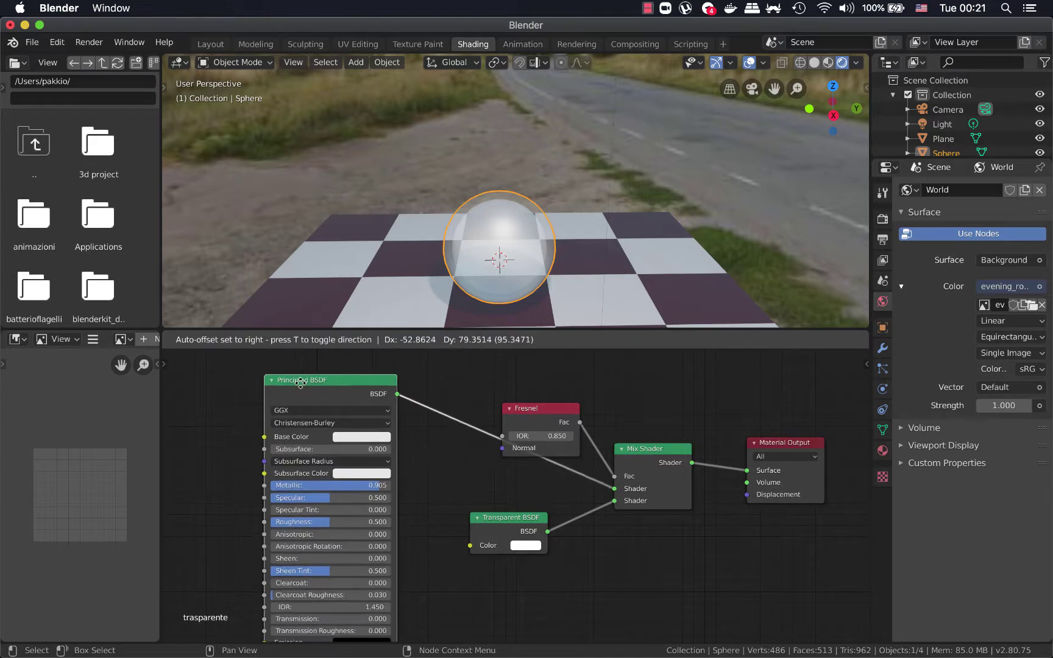
{"action": "left_click_drag", "start_coordinate": [286, 618], "coordinate": [373, 621]}
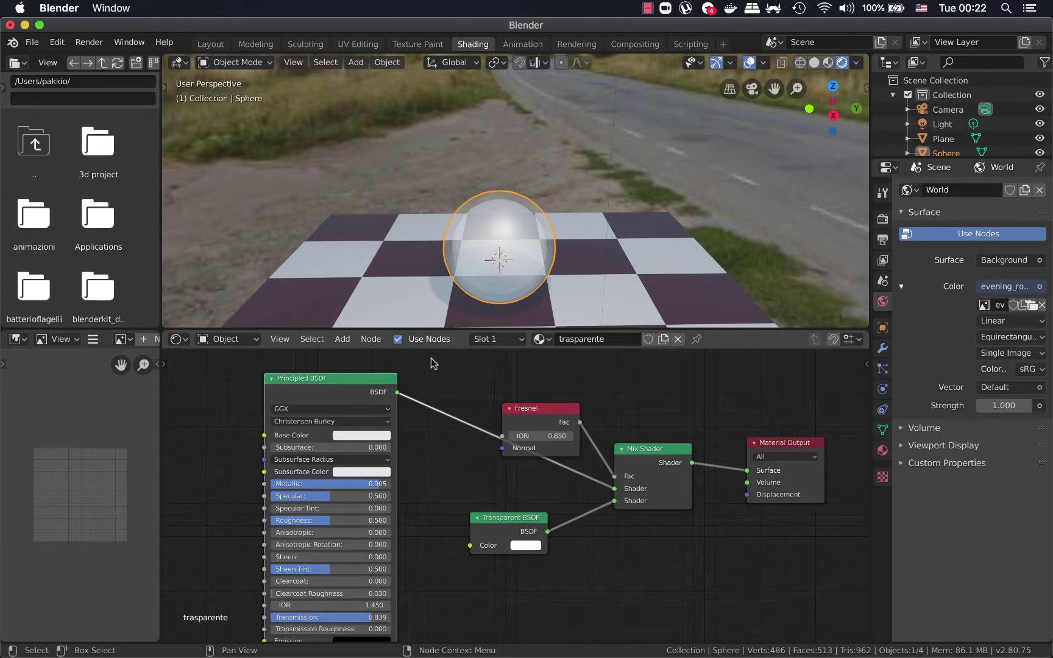
{"action": "left_click_drag", "start_coordinate": [342, 383], "coordinate": [318, 505]}
{"action": "left_click_drag", "start_coordinate": [530, 409], "coordinate": [535, 392]}
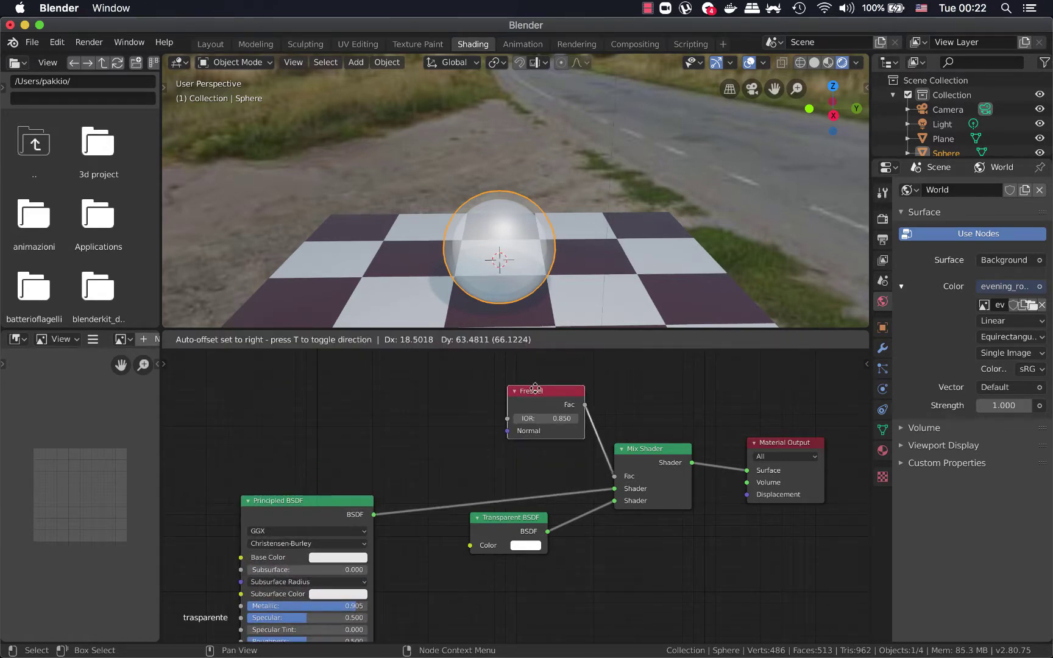
{"action": "left_click", "coordinate": [343, 340]}
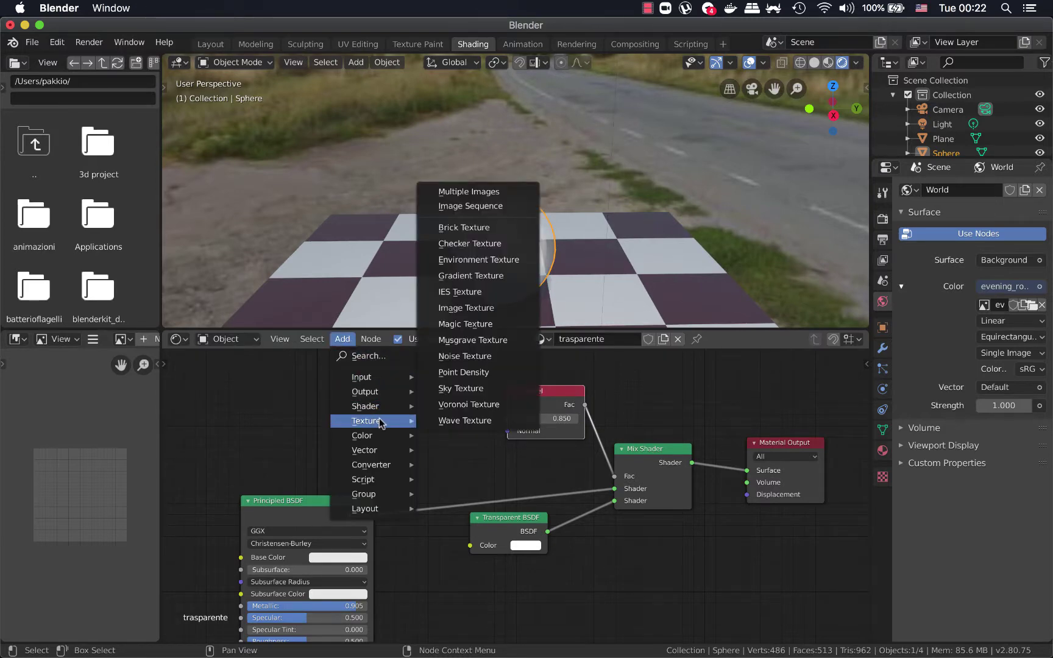
{"action": "mouse_move", "coordinate": [367, 420]}
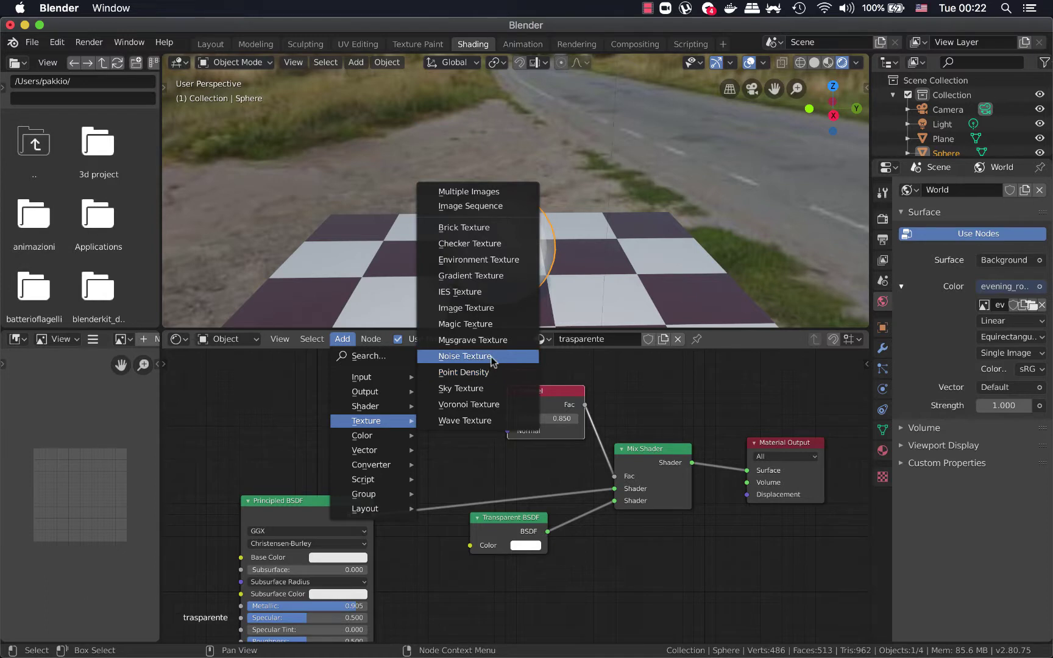
Step: Place a Voronoi Texture node at upper left and link its Color to Fresnel IOR
{"action": "left_click", "coordinate": [487, 398]}
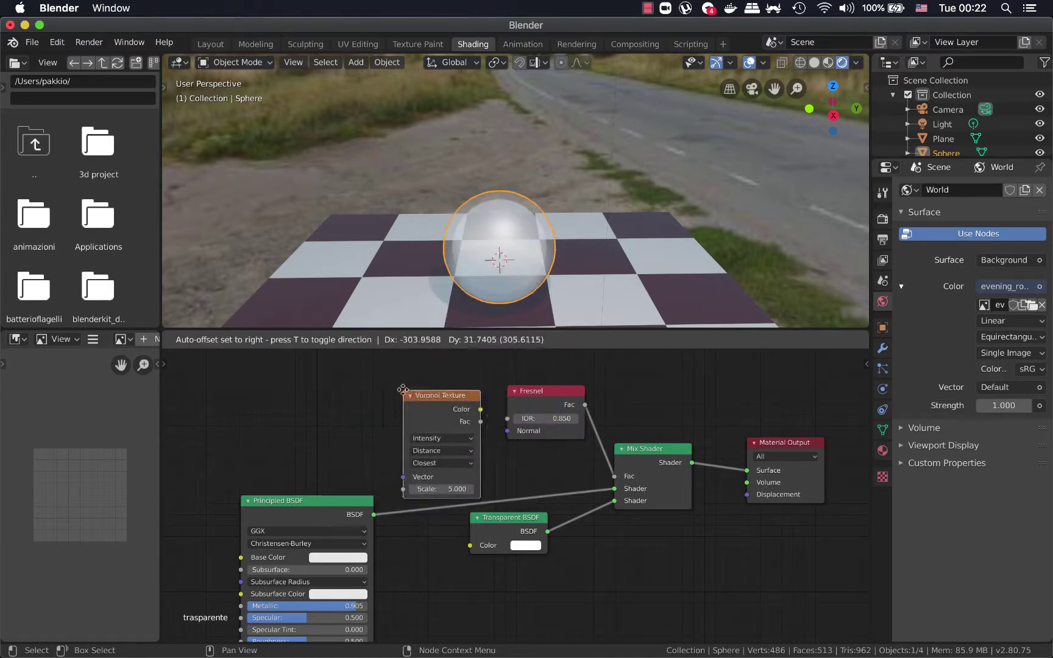
{"action": "left_click", "coordinate": [256, 359]}
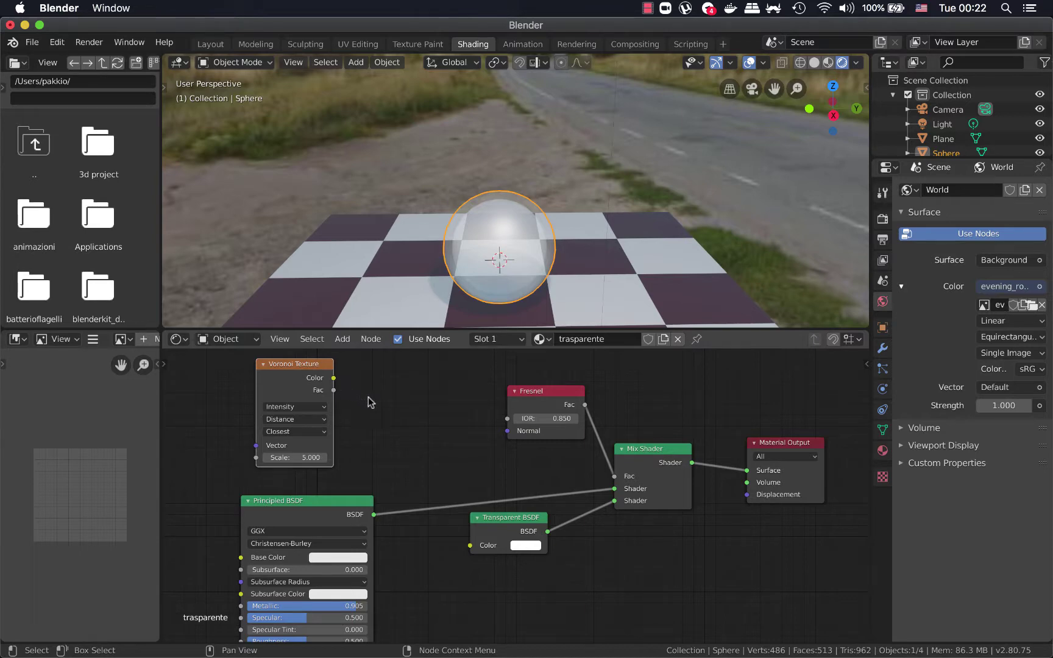
{"action": "left_click_drag", "start_coordinate": [309, 366], "coordinate": [290, 362]}
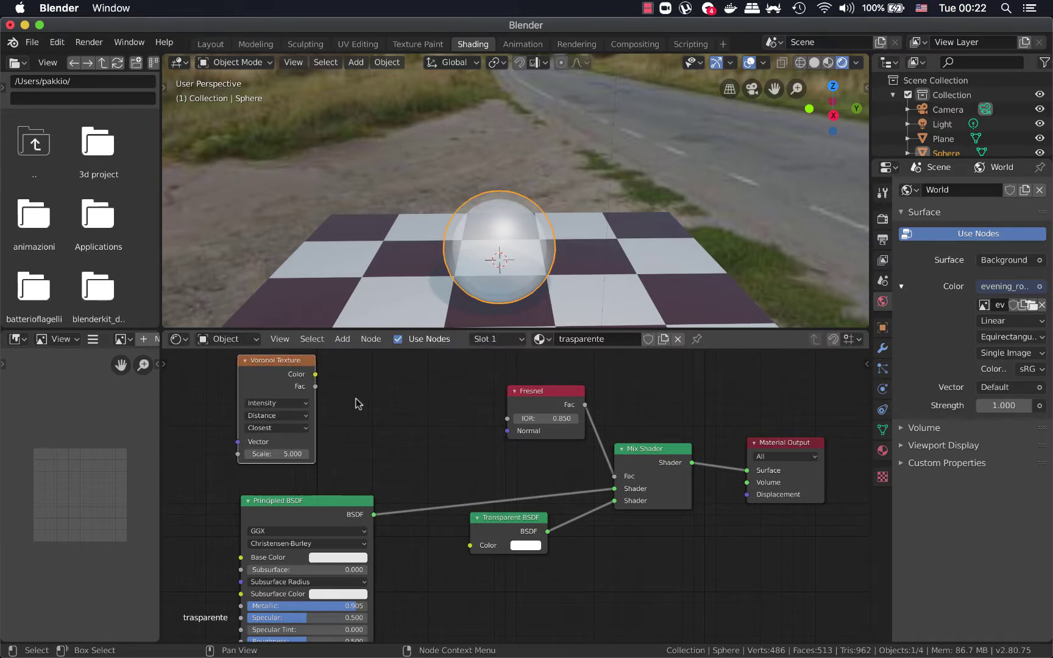
{"action": "left_click_drag", "start_coordinate": [316, 375], "coordinate": [507, 419]}
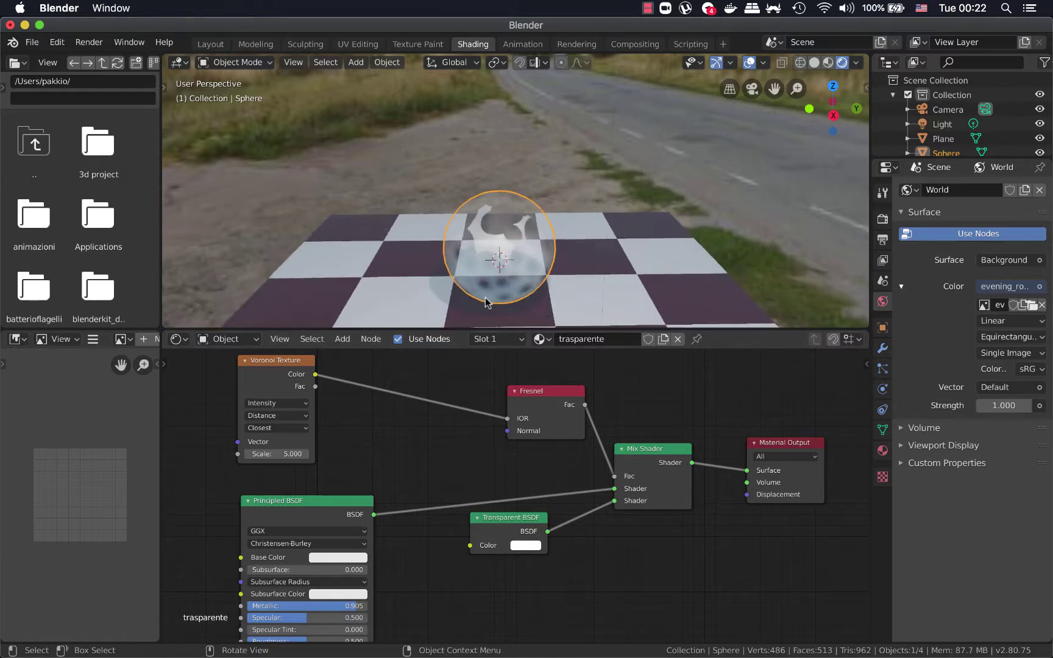
Step: Switch the Voronoi Texture output from Intensity to Cells and check the faceted sphere
{"action": "middle_click_drag", "start_coordinate": [486, 299], "coordinate": [322, 400]}
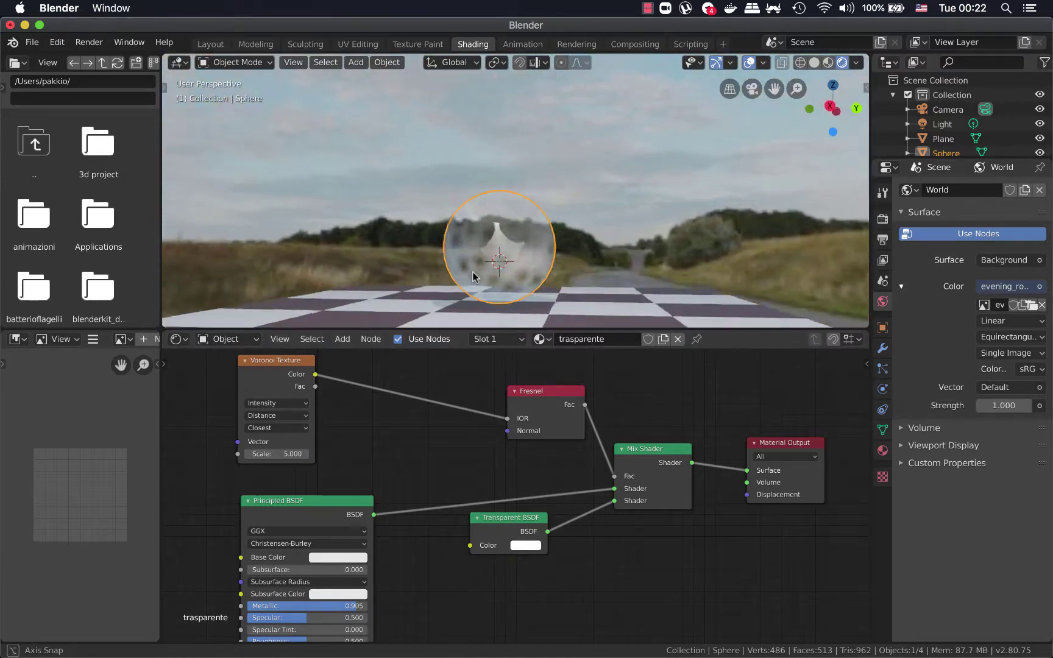
{"action": "left_click", "coordinate": [298, 416]}
{"action": "left_click", "coordinate": [295, 417]}
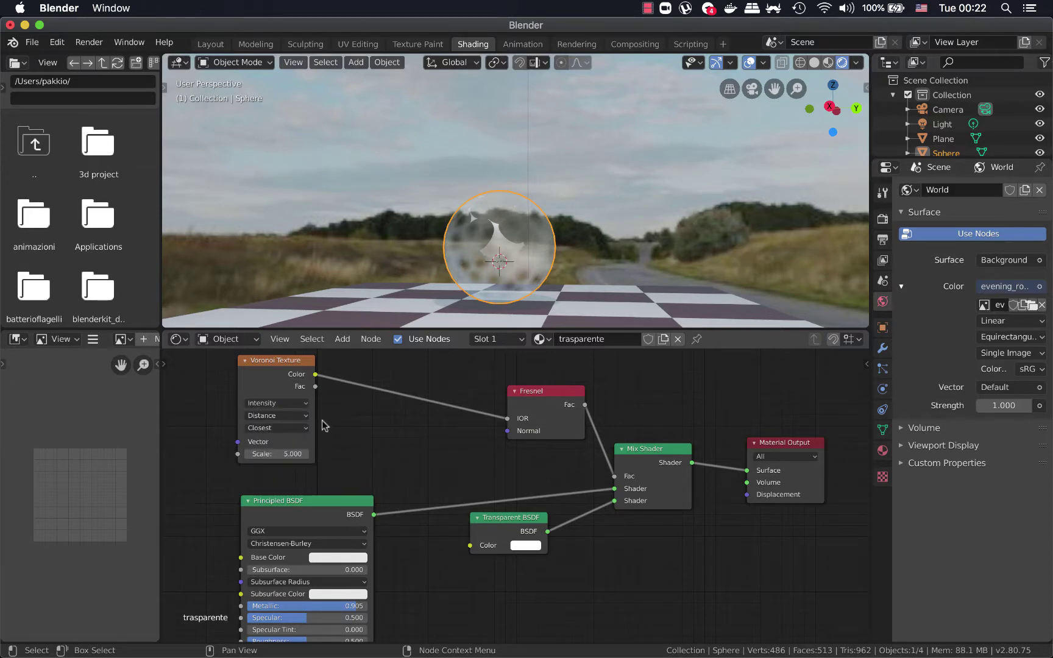
{"action": "left_click", "coordinate": [289, 415]}
{"action": "left_click", "coordinate": [302, 403]}
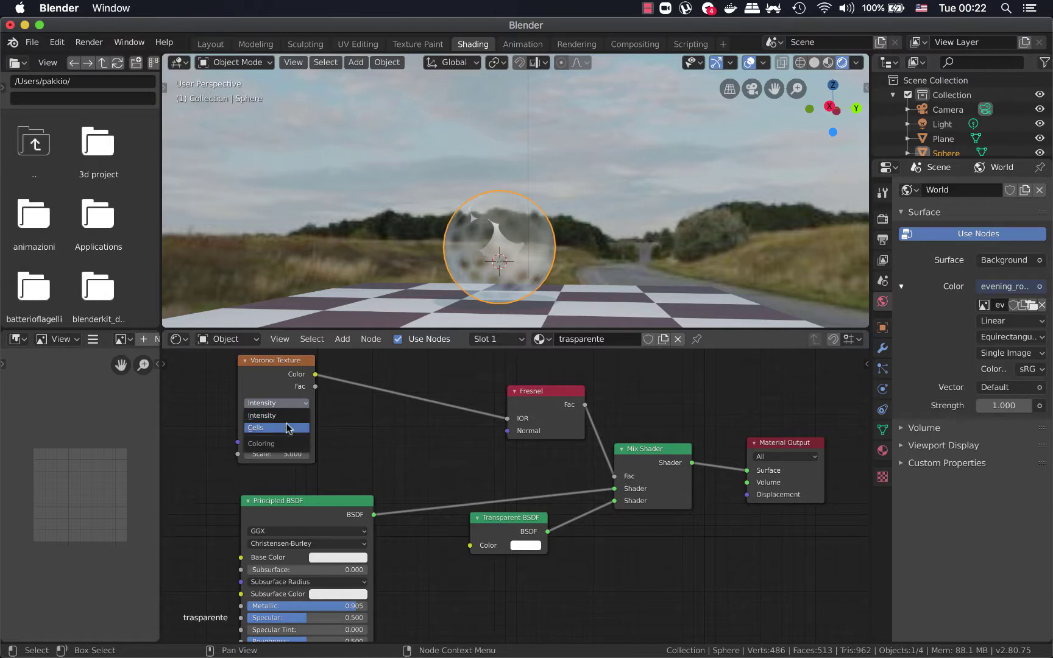
{"action": "left_click", "coordinate": [302, 427]}
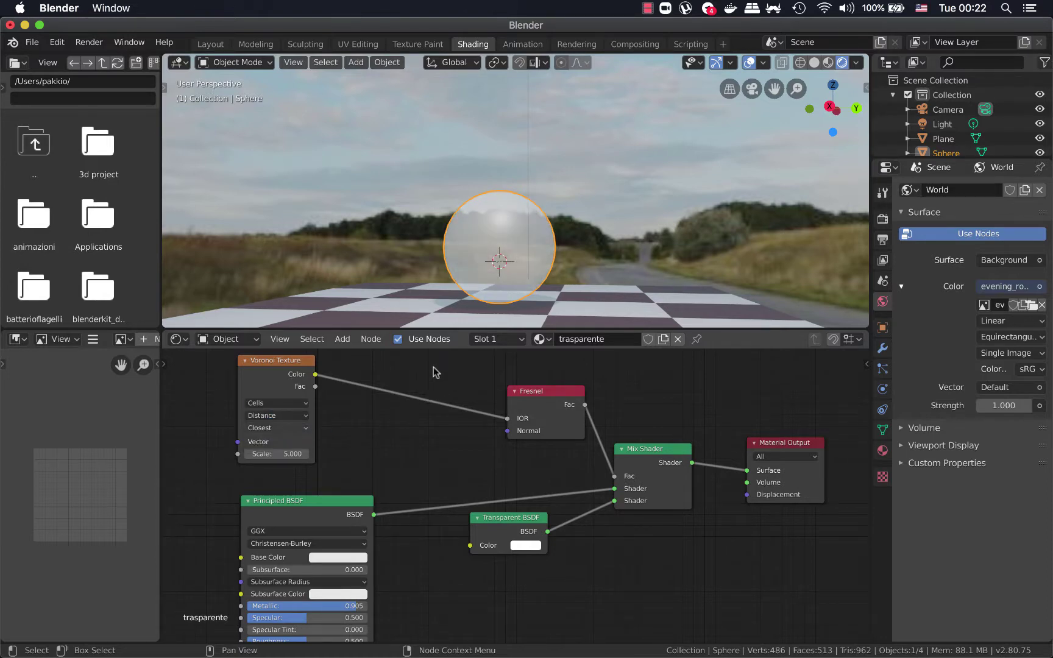
{"action": "mouse_move", "coordinate": [471, 293]}
{"action": "middle_mouse_down"}
{"action": "mouse_move", "coordinate": [482, 318]}
{"action": "mouse_move", "coordinate": [301, 303]}
{"action": "middle_mouse_up"}
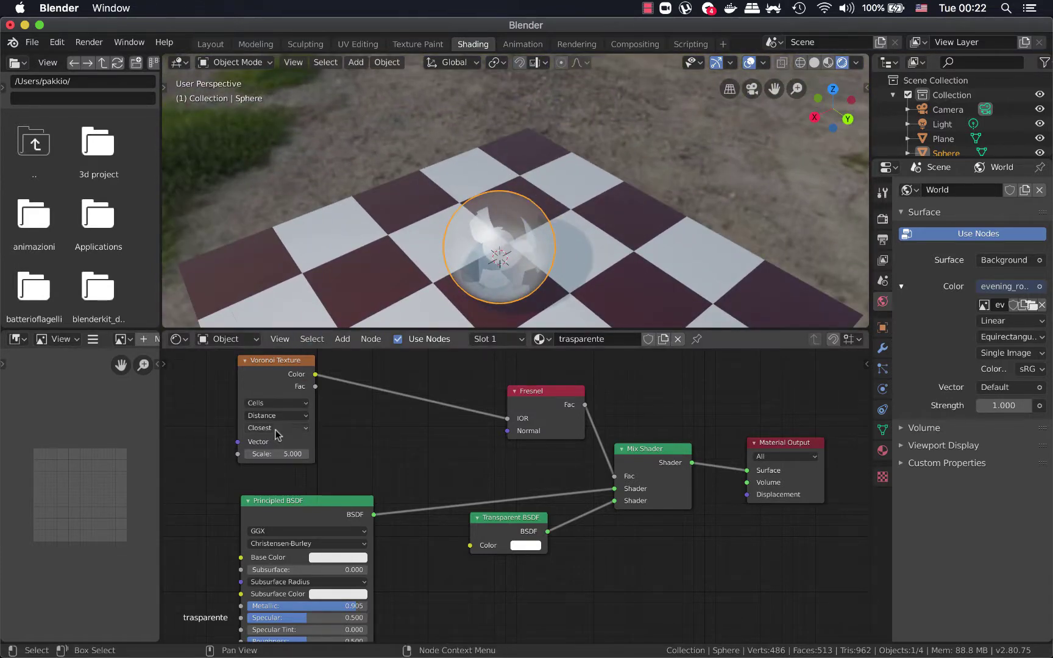
Step: Raise the Voronoi Texture Scale to 10.400
{"action": "left_click_drag", "start_coordinate": [275, 454], "coordinate": [324, 454]}
{"action": "mouse_move", "coordinate": [515, 206]}
{"action": "middle_mouse_down"}
{"action": "mouse_move", "coordinate": [512, 192]}
{"action": "mouse_move", "coordinate": [507, 231]}
{"action": "mouse_move", "coordinate": [478, 237]}
{"action": "middle_mouse_up"}
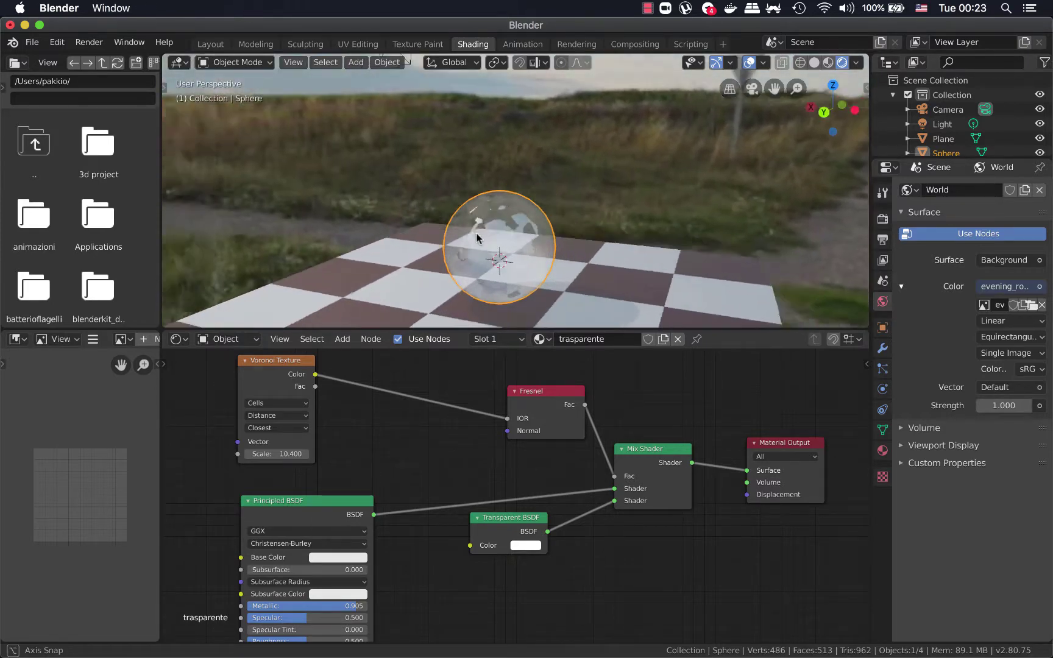
{"action": "middle_click_drag", "start_coordinate": [479, 238], "coordinate": [411, 280]}
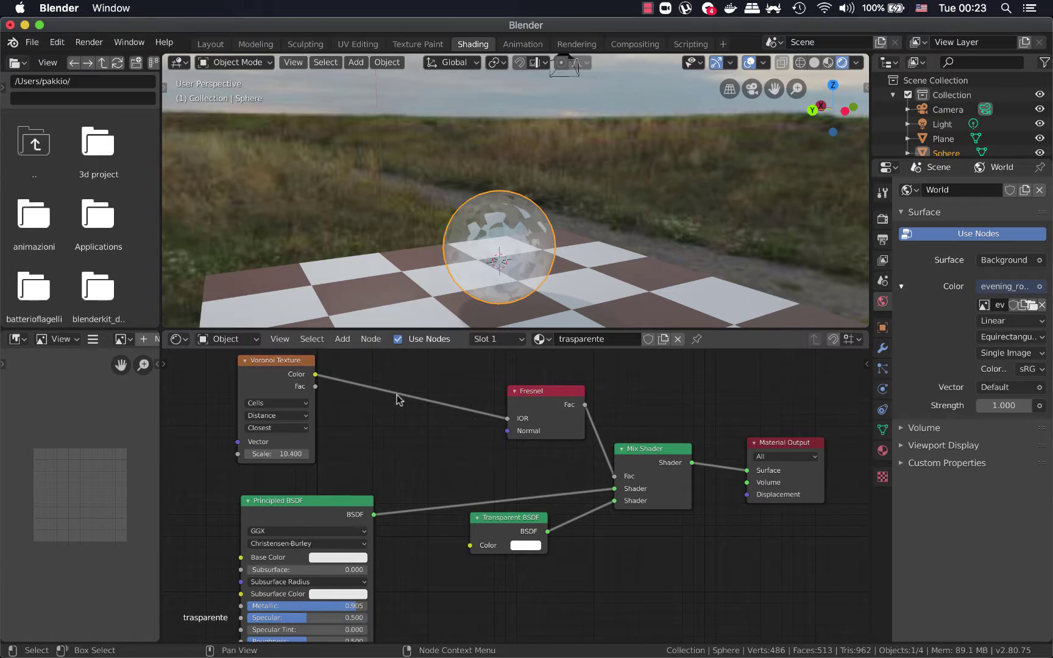
Step: Try Voronoi Fac instead of Color on Fresnel IOR, then remove it, leaving IOR 0.850
{"action": "left_click_drag", "start_coordinate": [509, 419], "coordinate": [361, 402]}
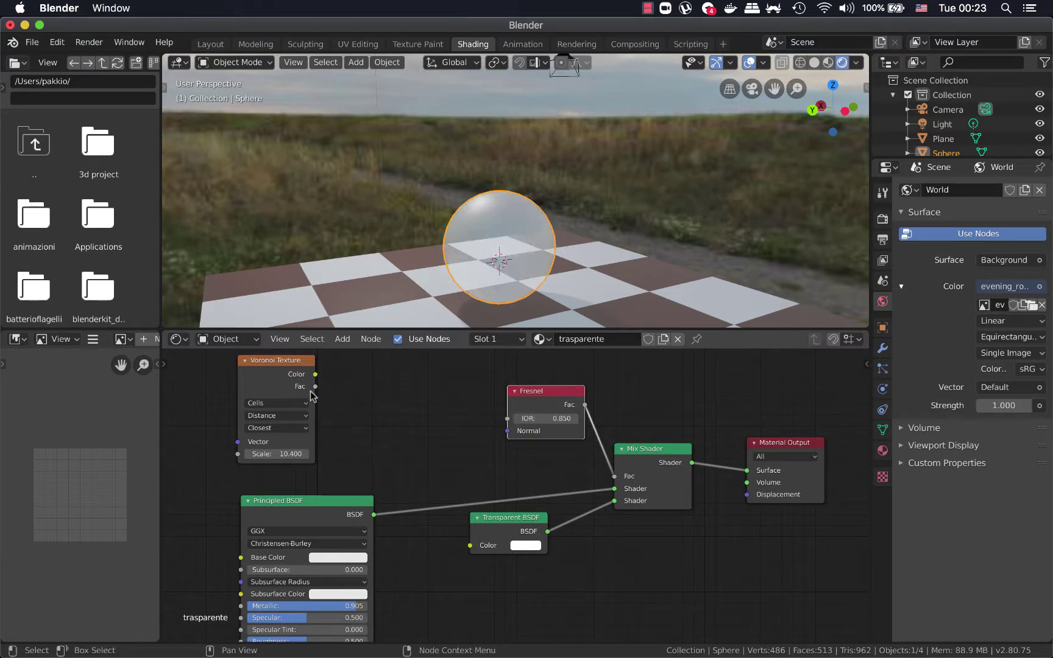
{"action": "left_click_drag", "start_coordinate": [315, 387], "coordinate": [507, 418]}
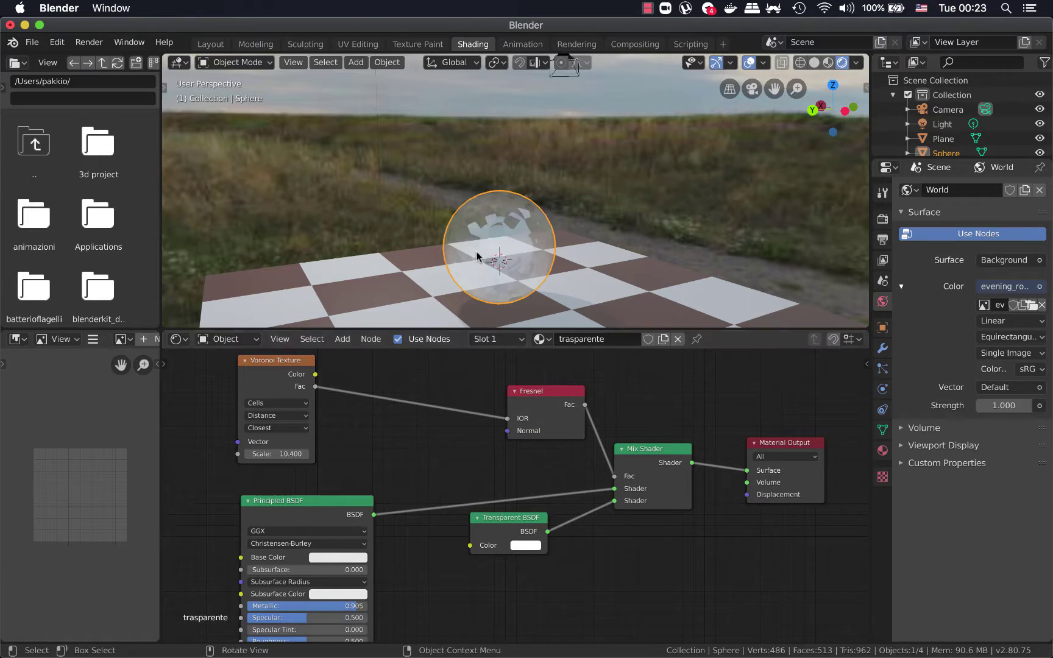
{"action": "mouse_move", "coordinate": [475, 253]}
{"action": "middle_mouse_down"}
{"action": "mouse_move", "coordinate": [498, 264]}
{"action": "mouse_move", "coordinate": [427, 247]}
{"action": "middle_mouse_up"}
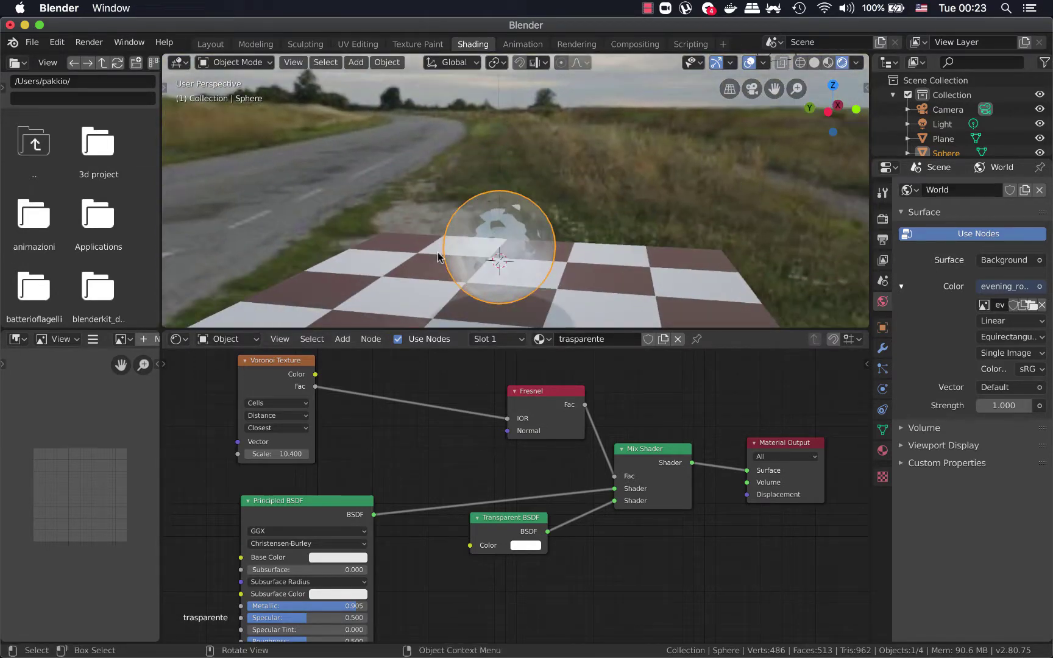
{"action": "middle_click_drag", "start_coordinate": [427, 246], "coordinate": [438, 257]}
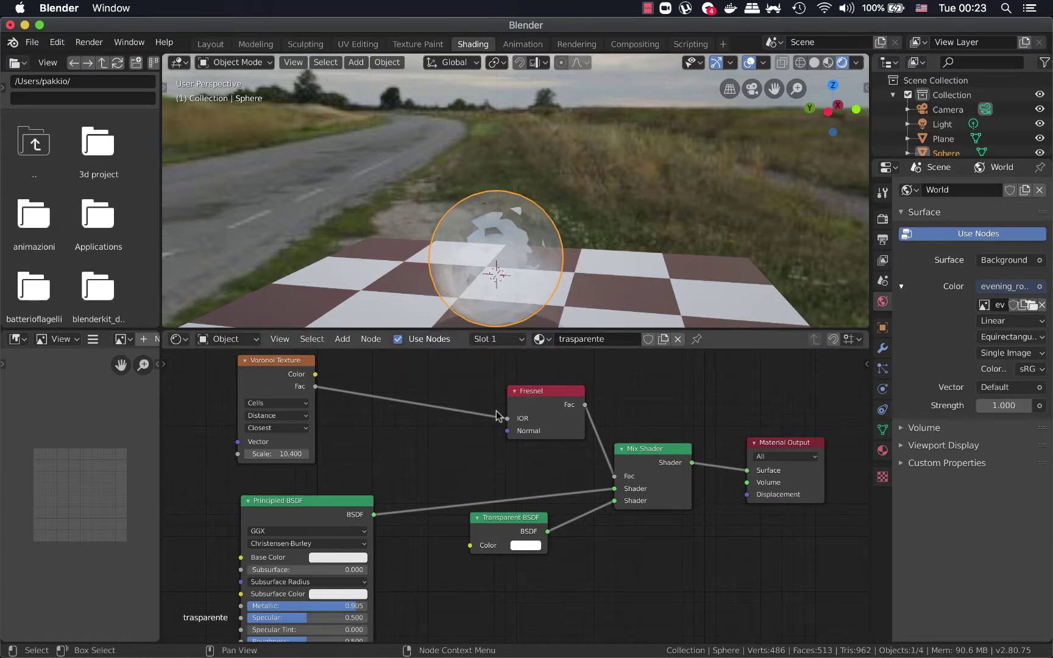
{"action": "left_click_drag", "start_coordinate": [505, 420], "coordinate": [366, 378]}
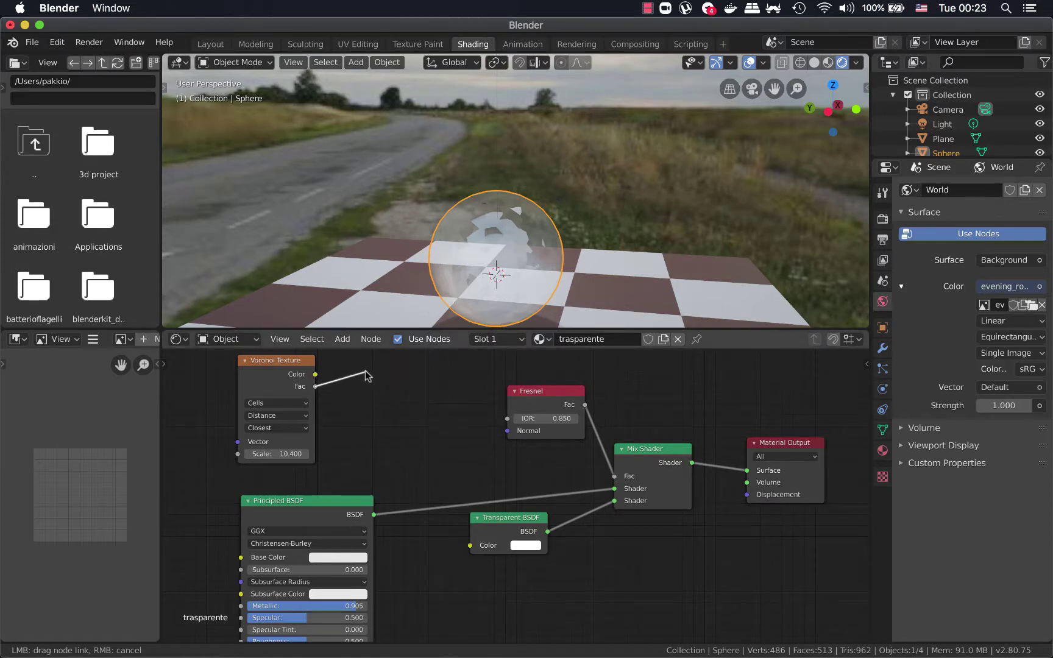
Step: Add a Normal Map node by searching 'normal' and place it left of Fresnel
{"action": "left_click", "coordinate": [341, 345]}
{"action": "mouse_move", "coordinate": [362, 376]}
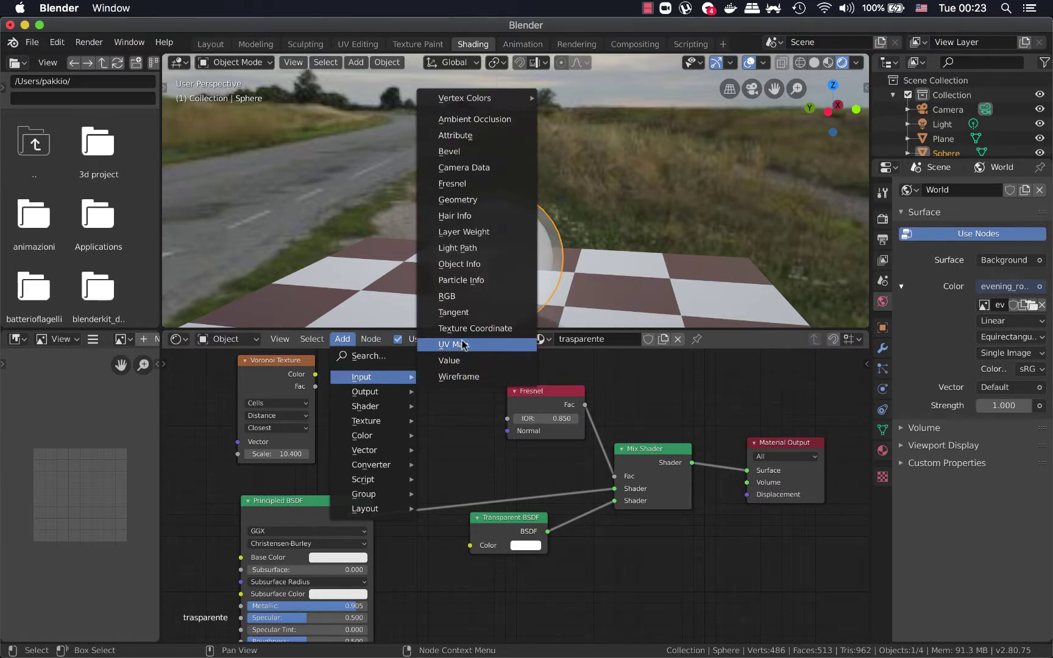
{"action": "left_click", "coordinate": [381, 358]}
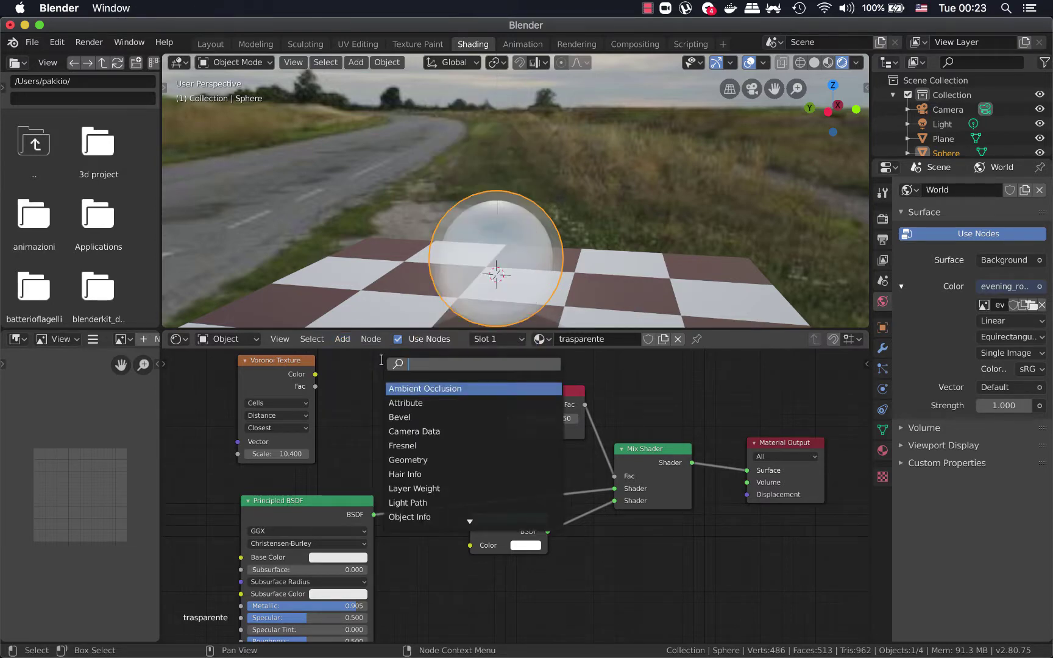
{"action": "type", "text": "nom"}
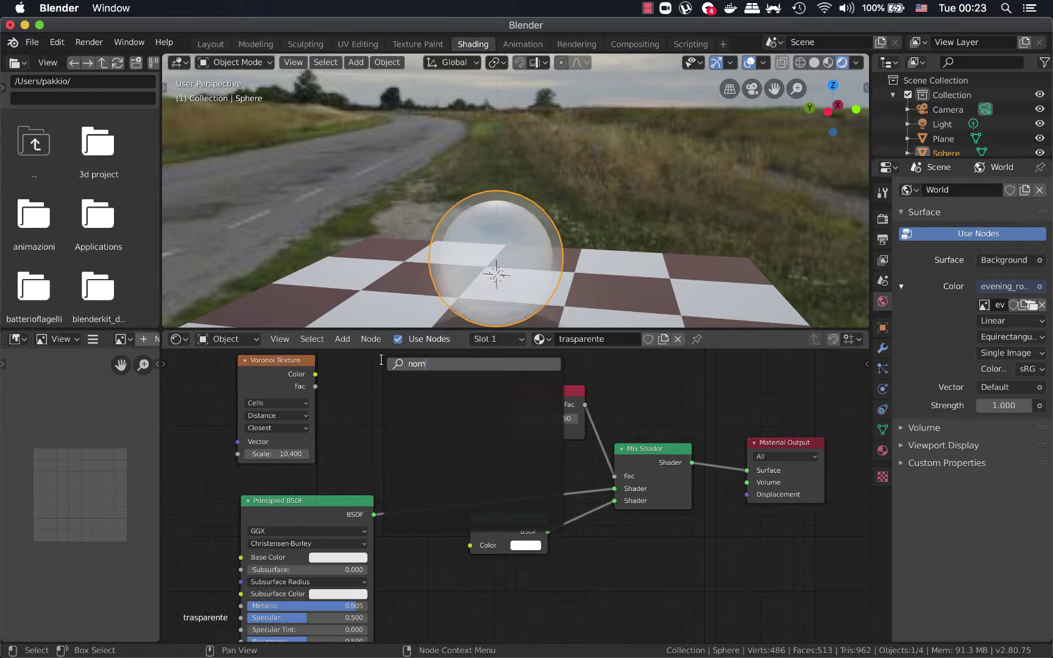
{"action": "type", "text": "rmla"}
{"action": "key", "text": "BackSpace"}
{"action": "key", "text": "BackSpace"}
{"action": "type", "text": "al"}
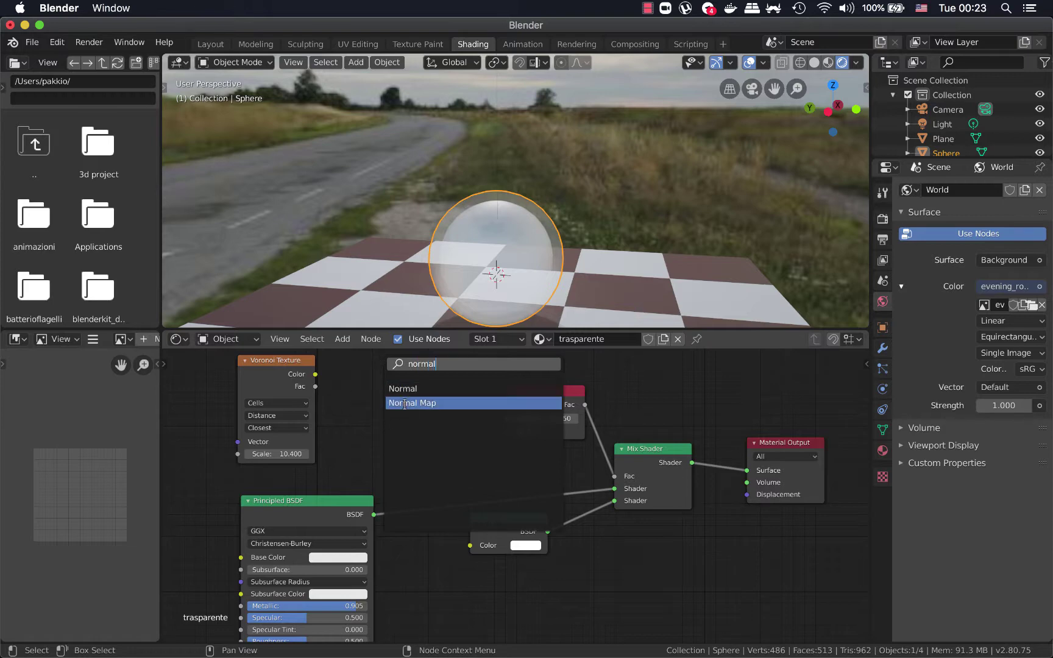
{"action": "left_click", "coordinate": [406, 403]}
{"action": "left_click", "coordinate": [317, 399]}
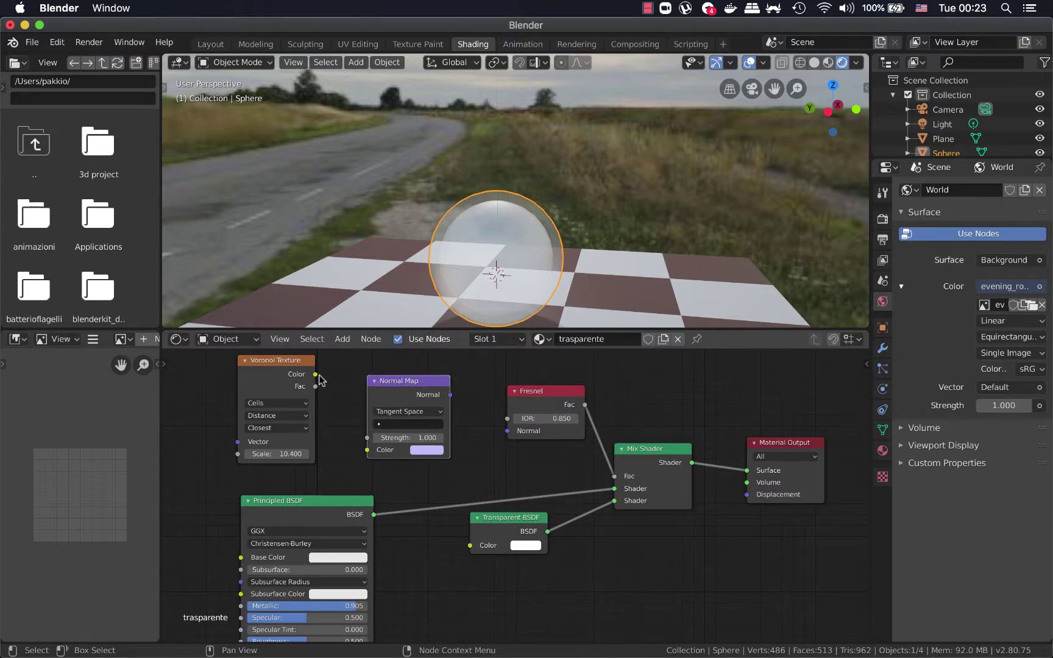
Step: Link Voronoi Color into the Normal Map, whose Normal feeds Fresnel Normal and Material Output Displacement
{"action": "left_click_drag", "start_coordinate": [314, 376], "coordinate": [367, 450]}
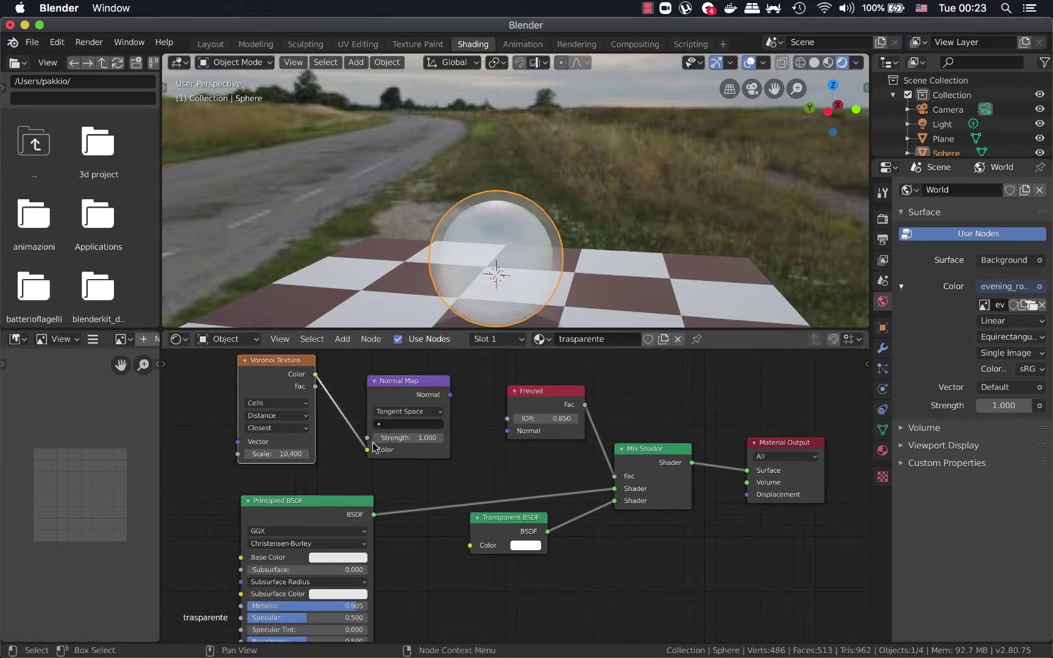
{"action": "left_click_drag", "start_coordinate": [452, 399], "coordinate": [506, 431]}
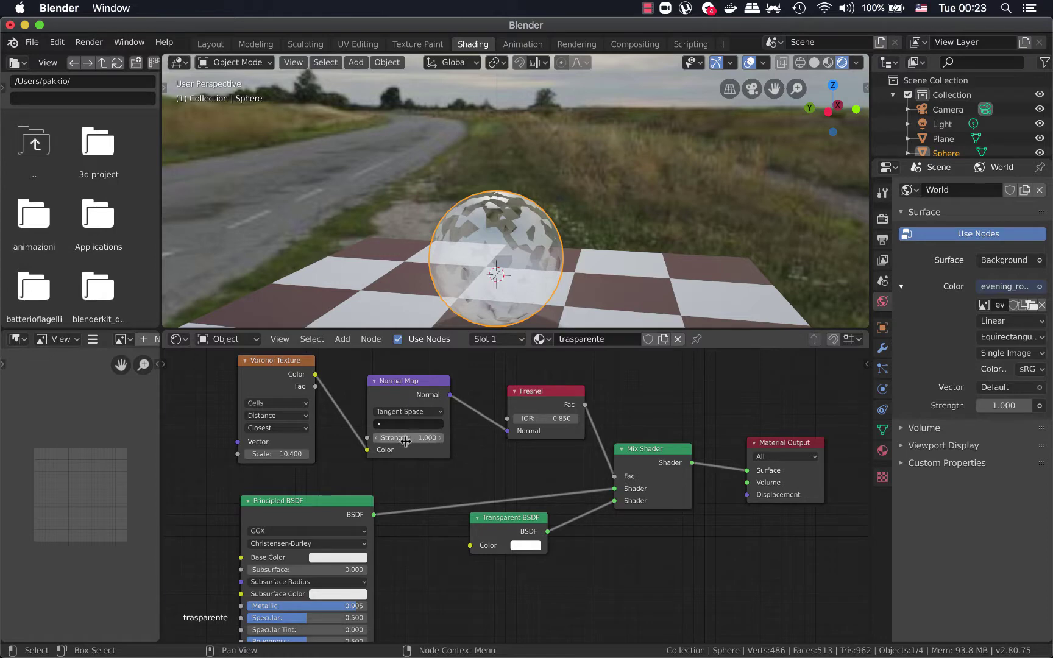
{"action": "mouse_move", "coordinate": [400, 438]}
{"action": "left_mouse_down"}
{"action": "mouse_move", "coordinate": [411, 425]}
{"action": "mouse_move", "coordinate": [472, 425]}
{"action": "mouse_move", "coordinate": [415, 425]}
{"action": "mouse_move", "coordinate": [442, 424]}
{"action": "left_mouse_up"}
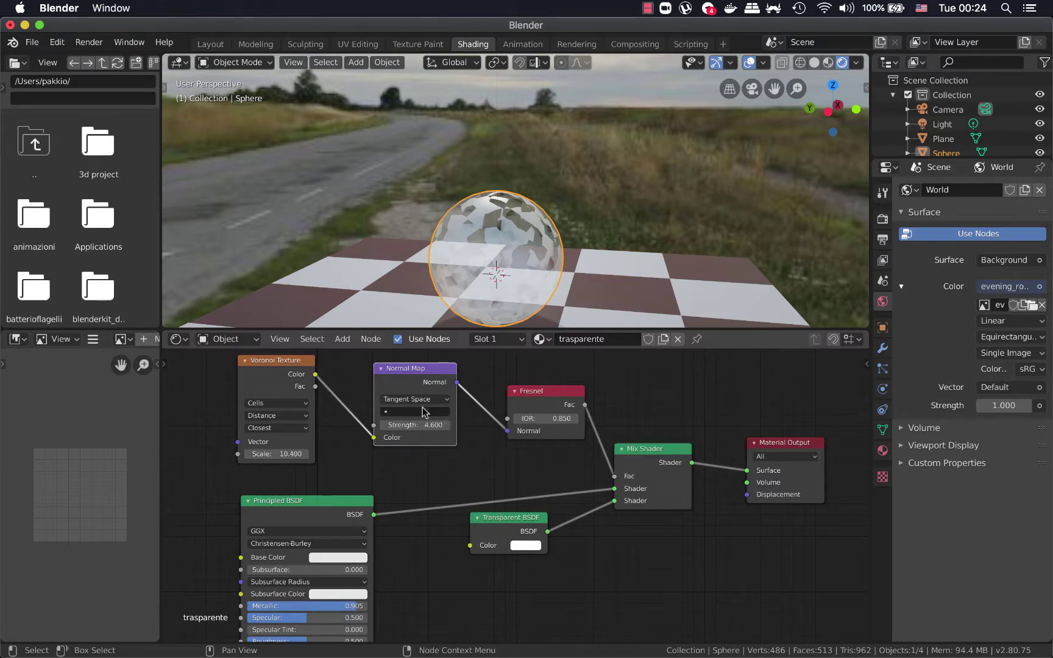
{"action": "left_click_drag", "start_coordinate": [456, 382], "coordinate": [748, 495]}
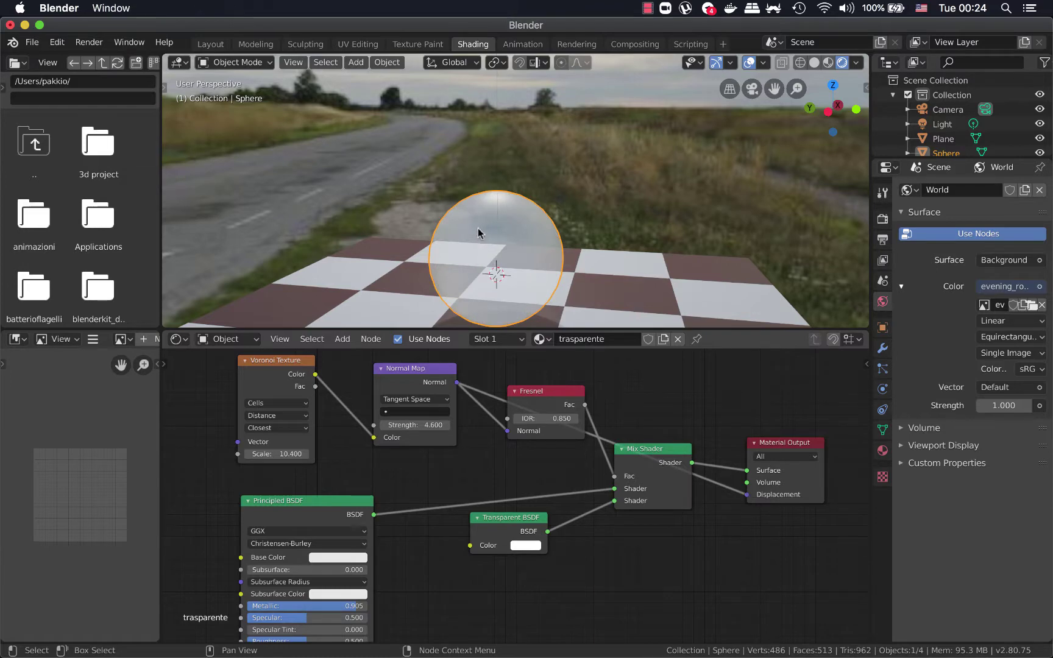
Step: Inspect the sphere from several angles and move the Voronoi Texture node further left
{"action": "scroll", "coordinate": [527, 282], "scroll_direction": "up", "scroll_amount": 3}
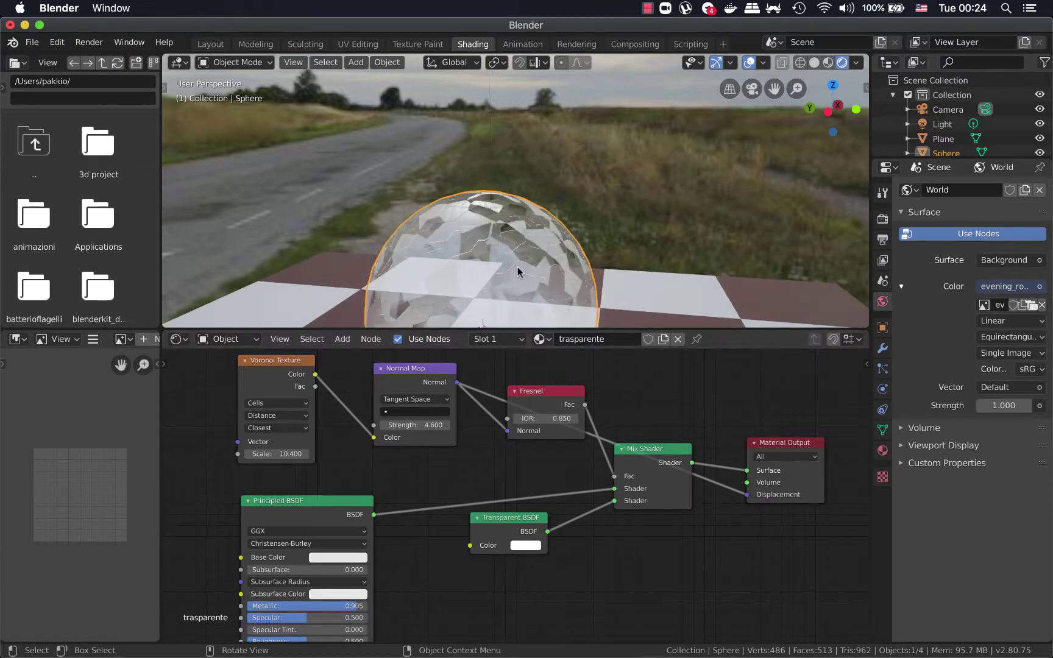
{"action": "mouse_move", "coordinate": [509, 273]}
{"action": "middle_mouse_down"}
{"action": "mouse_move", "coordinate": [504, 249]}
{"action": "mouse_move", "coordinate": [492, 272]}
{"action": "mouse_move", "coordinate": [342, 266]}
{"action": "middle_mouse_up"}
{"action": "scroll", "coordinate": [492, 273], "scroll_direction": "down", "scroll_amount": 2}
{"action": "scroll", "coordinate": [494, 271], "scroll_direction": "down", "scroll_amount": 1}
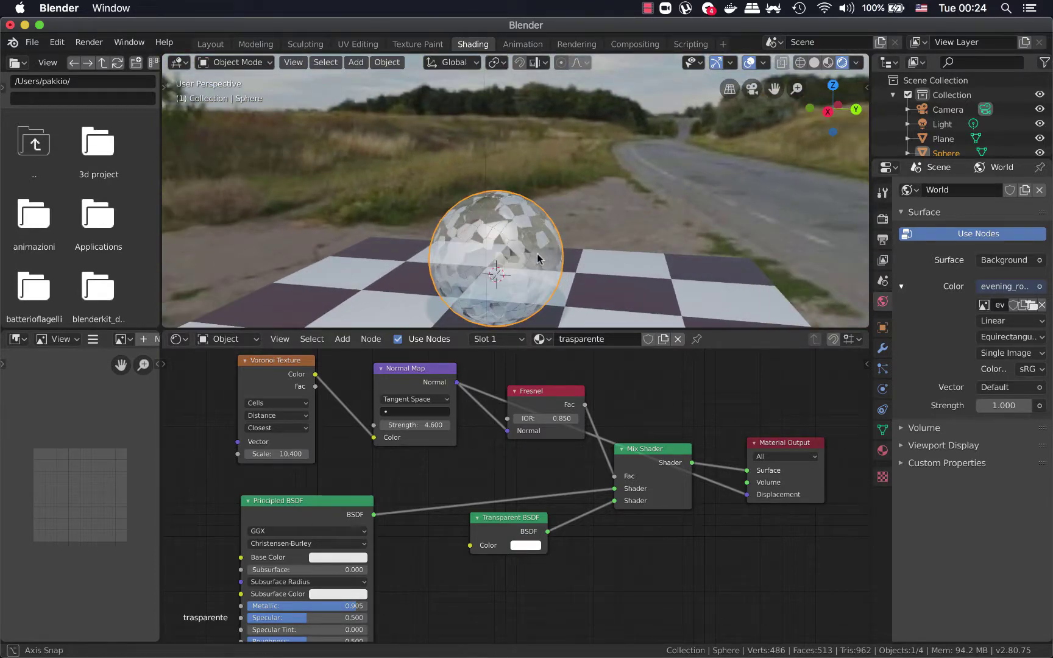
{"action": "mouse_move", "coordinate": [537, 254]}
{"action": "middle_mouse_down"}
{"action": "mouse_move", "coordinate": [510, 262]}
{"action": "mouse_move", "coordinate": [556, 258]}
{"action": "middle_mouse_up"}
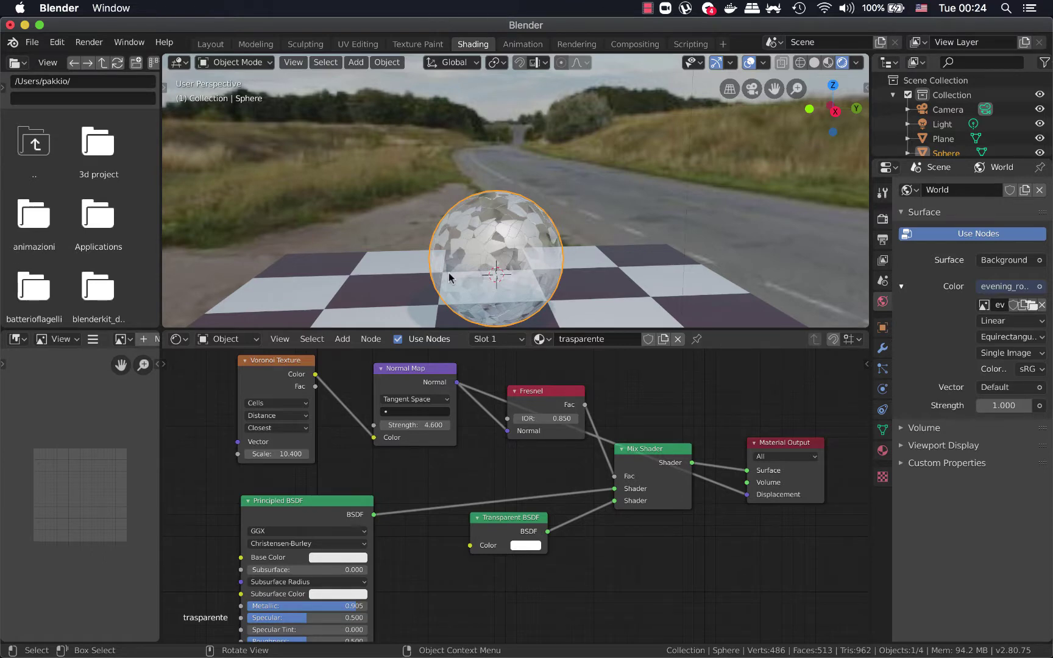
{"action": "mouse_move", "coordinate": [267, 361]}
{"action": "left_mouse_down"}
{"action": "mouse_move", "coordinate": [216, 355]}
{"action": "mouse_move", "coordinate": [241, 558]}
{"action": "left_mouse_up"}
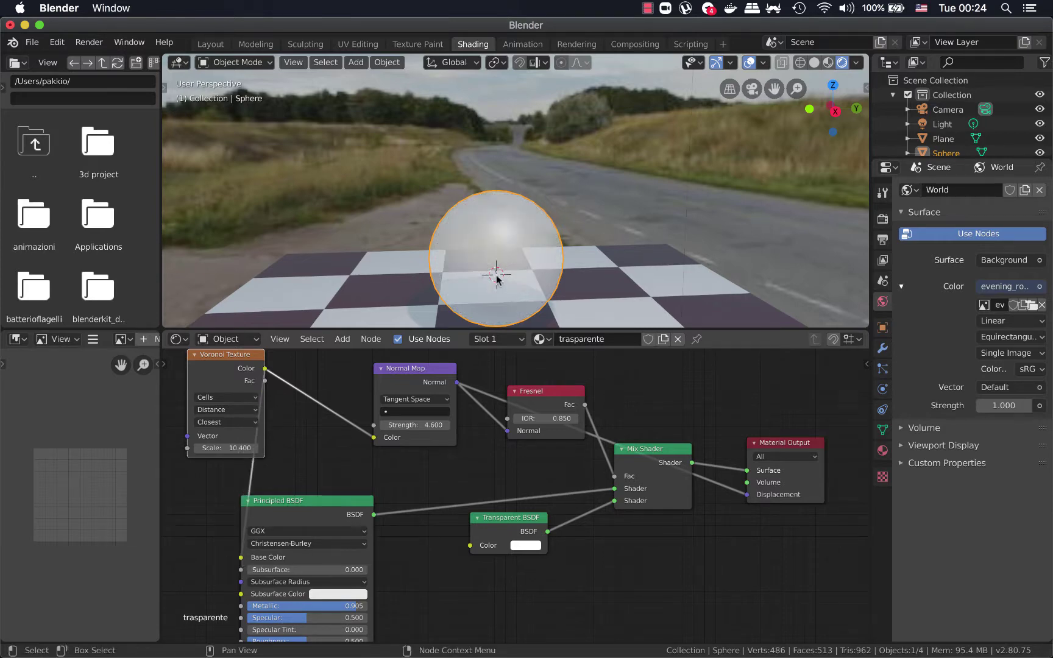
{"action": "mouse_move", "coordinate": [497, 279]}
{"action": "middle_mouse_down"}
{"action": "mouse_move", "coordinate": [473, 246]}
{"action": "mouse_move", "coordinate": [497, 256]}
{"action": "middle_mouse_up"}
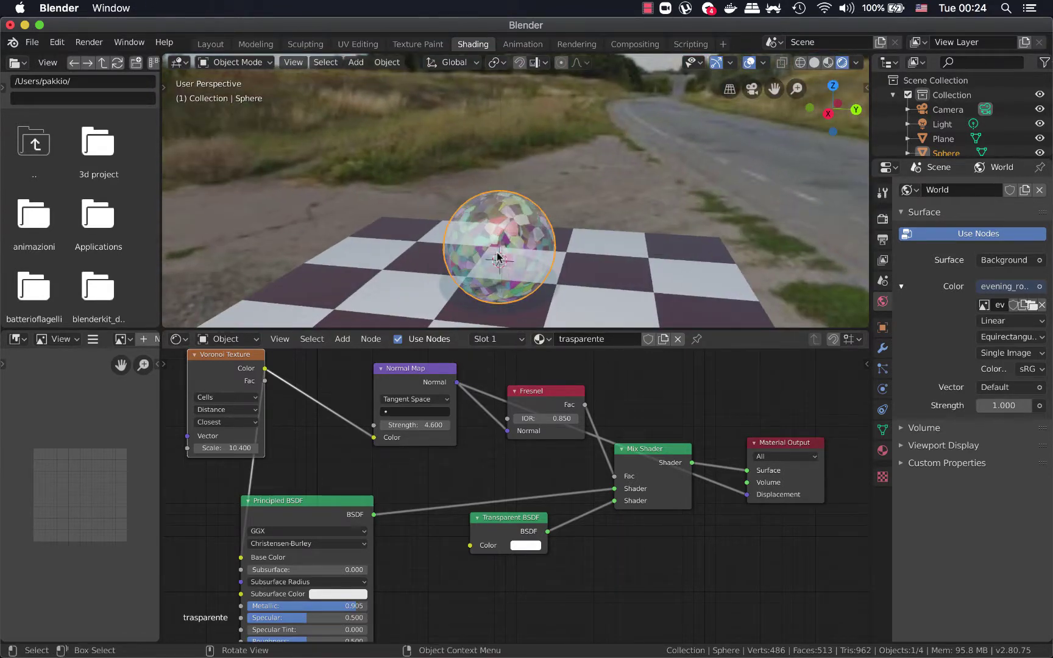
{"action": "mouse_move", "coordinate": [503, 237]}
{"action": "middle_mouse_down"}
{"action": "mouse_move", "coordinate": [453, 244]}
{"action": "mouse_move", "coordinate": [546, 204]}
{"action": "mouse_move", "coordinate": [523, 237]}
{"action": "middle_mouse_up"}
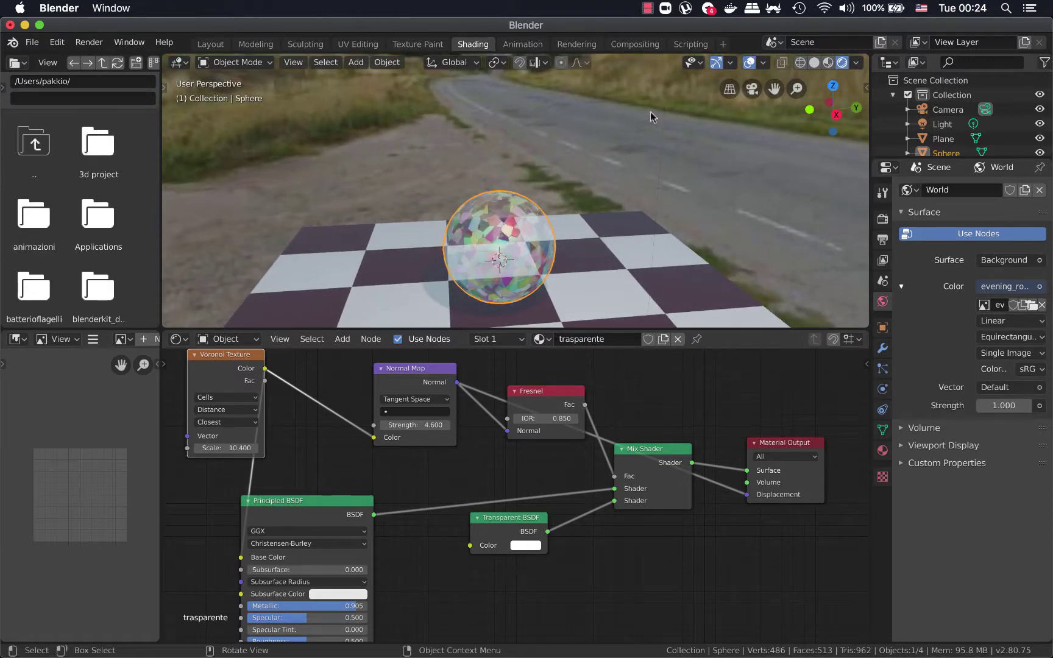
{"action": "left_click", "coordinate": [648, 8]}
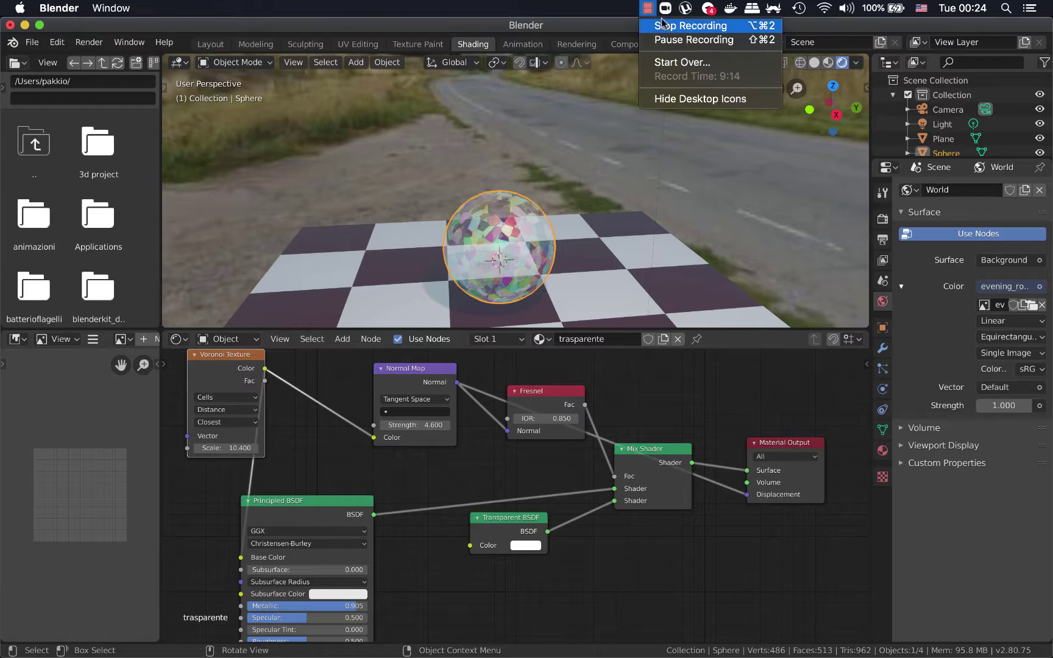